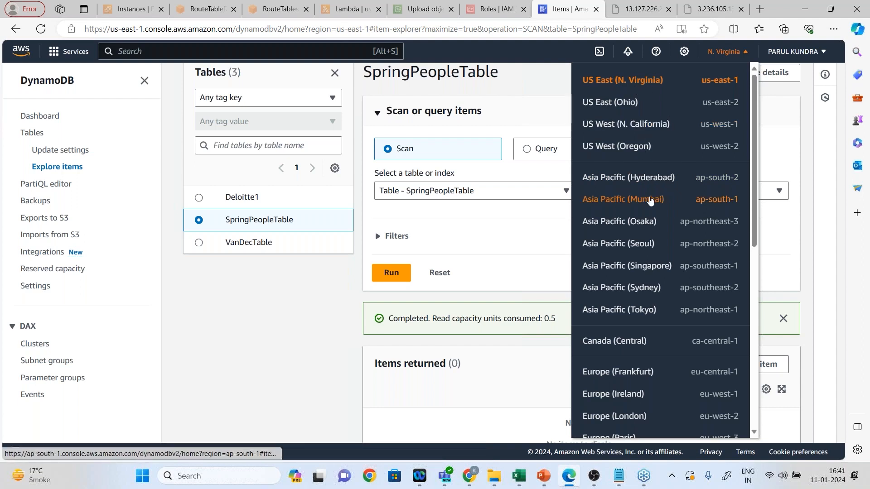
# Switch the console to the Asia Pacific (Mumbai) region and open its list of running EC2 instances.
pyautogui.click(650, 201)
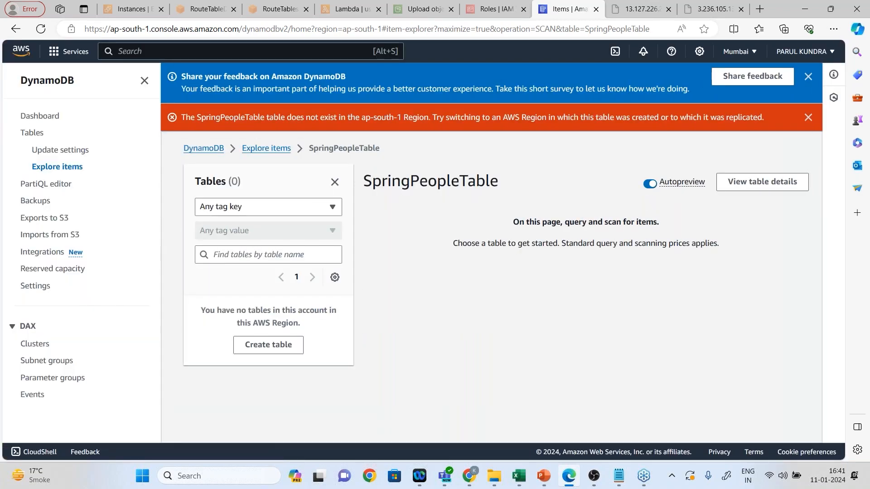
pyautogui.click(157, 50)
pyautogui.write('ec2')
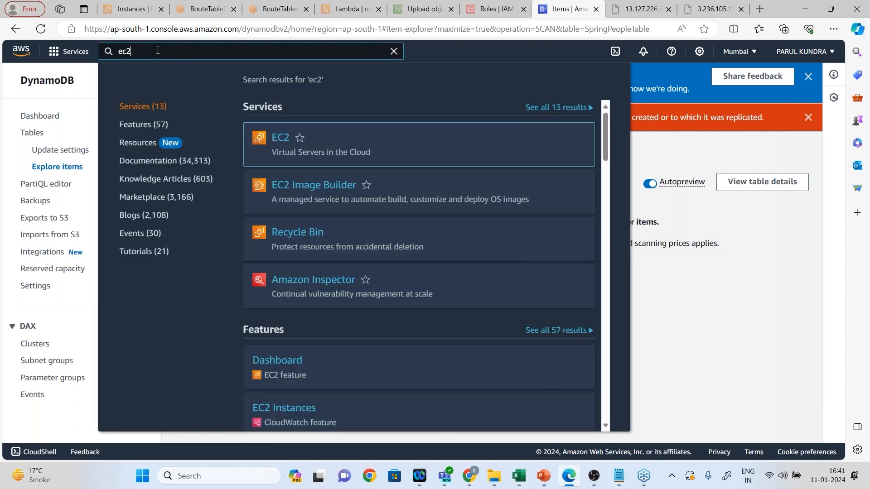
pyautogui.moveTo(278, 133)
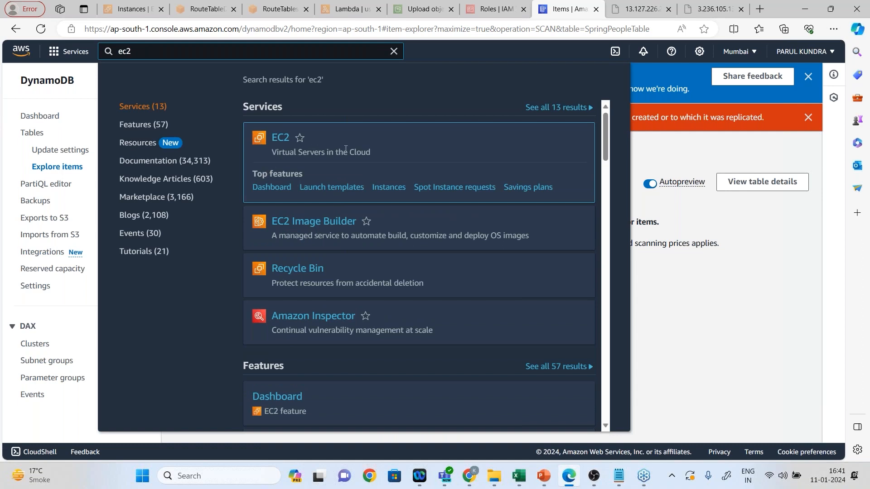
pyautogui.rightClick(278, 140)
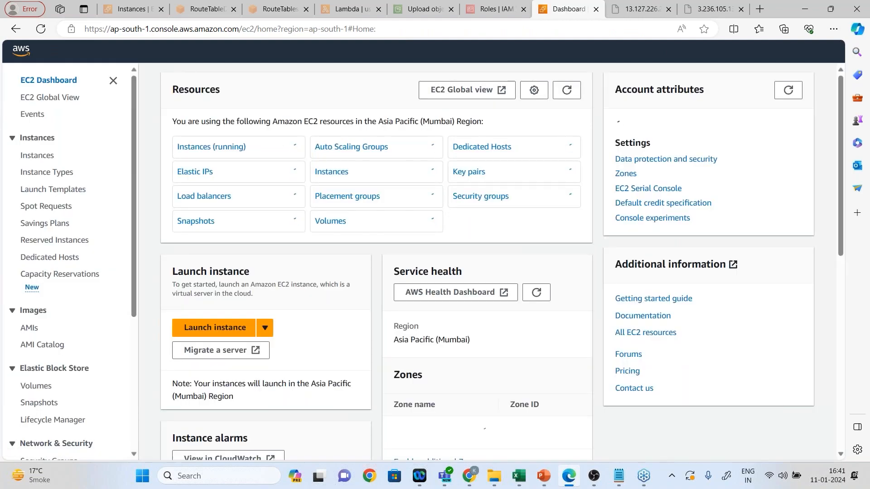
pyautogui.click(211, 147)
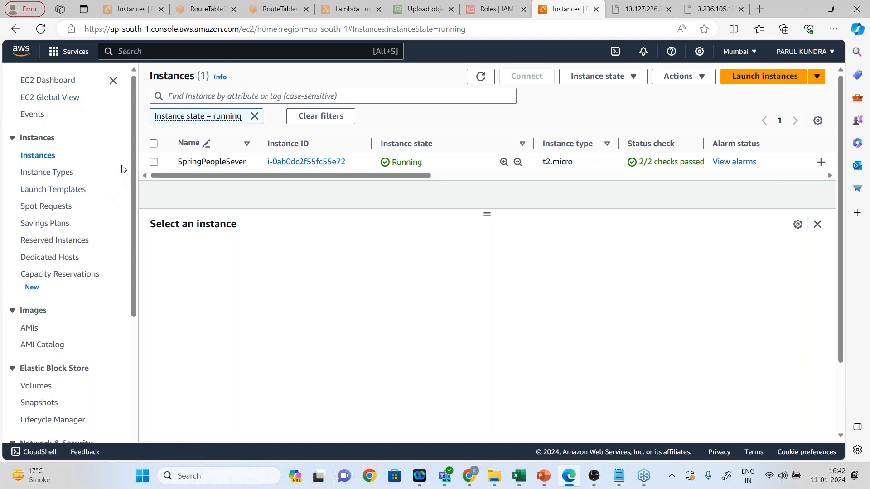
# Start launching a new EC2 instance and name it SpringPeople2.
pyautogui.moveTo(132, 160); pyautogui.dragTo(127, 311)
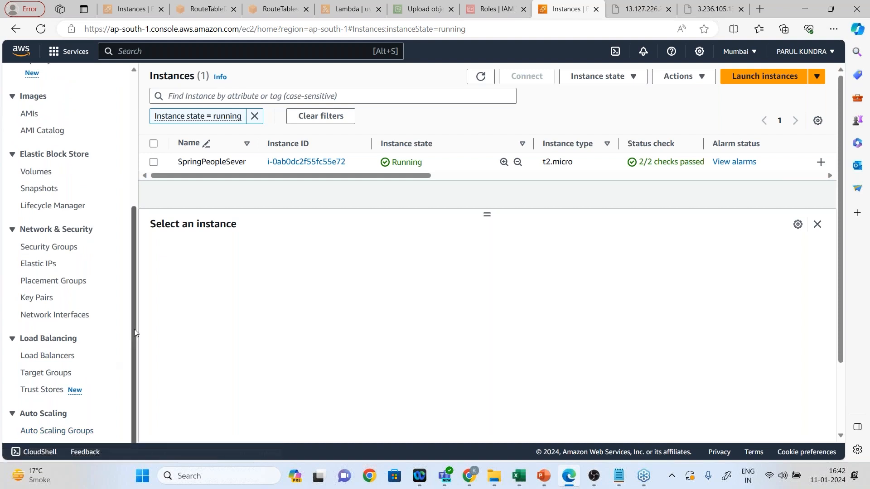
pyautogui.moveTo(134, 330); pyautogui.dragTo(138, 156)
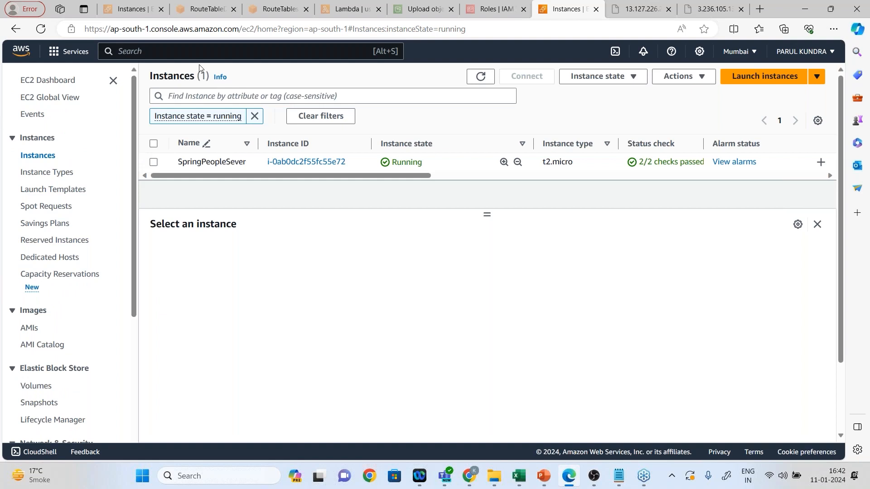
pyautogui.click(736, 77)
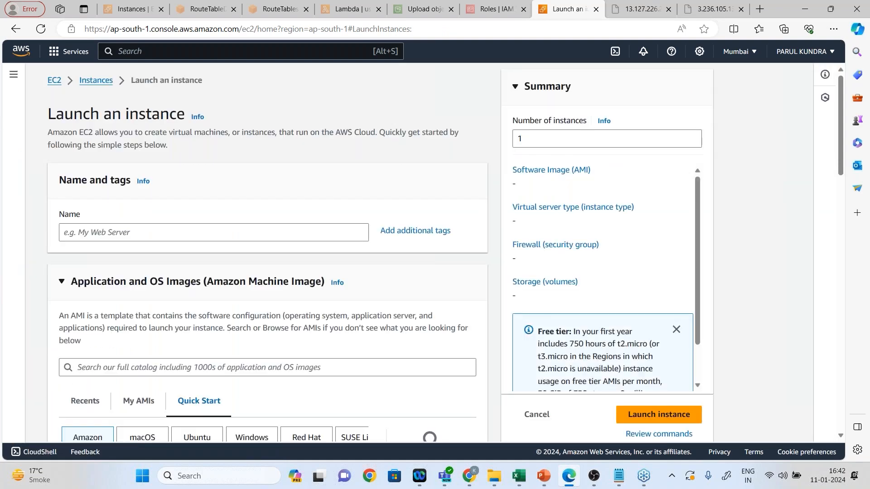
pyautogui.click(90, 229)
pyautogui.write('SpringPeop')
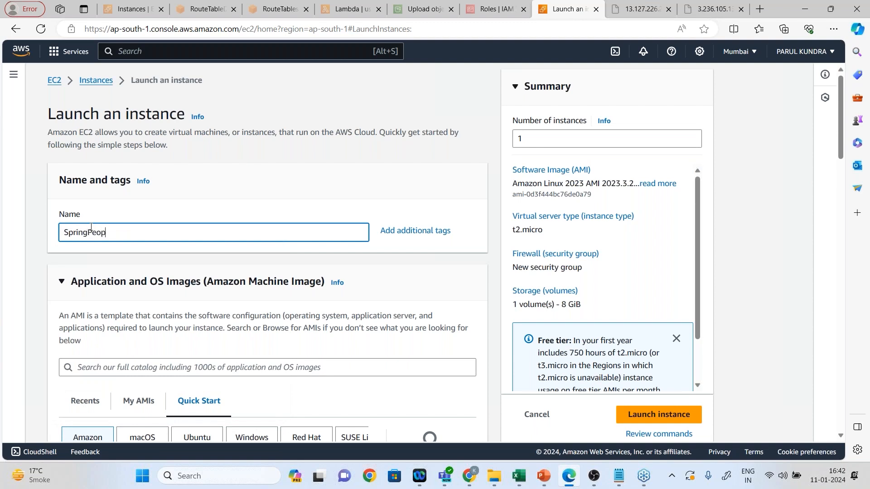
pyautogui.write('le2')
# Add a second tag to the new instance with the key Team and the value Production.
pyautogui.click(413, 235)
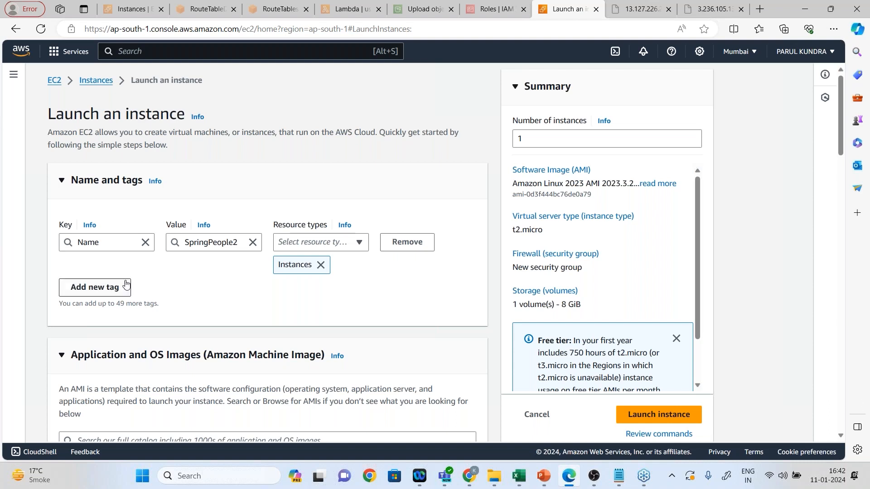
pyautogui.click(108, 287)
pyautogui.click(101, 309)
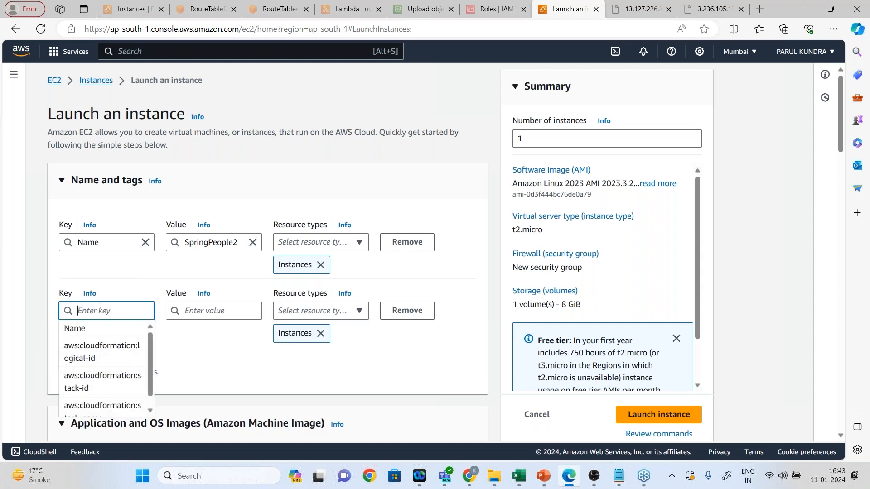
pyautogui.write('Team')
pyautogui.click(215, 308)
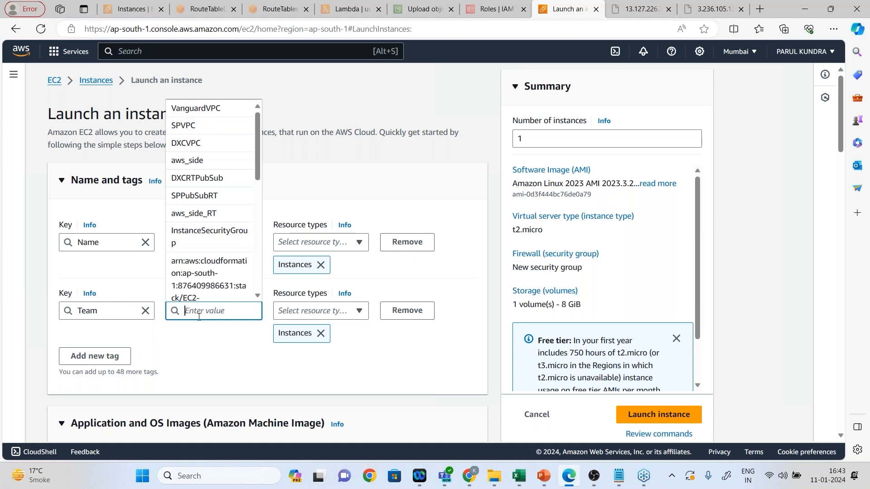
pyautogui.write('Produ')
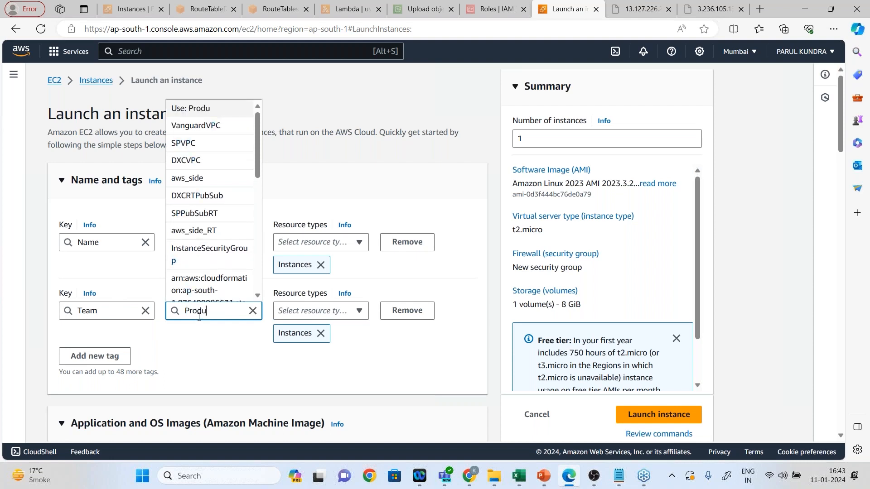
pyautogui.write('ction')
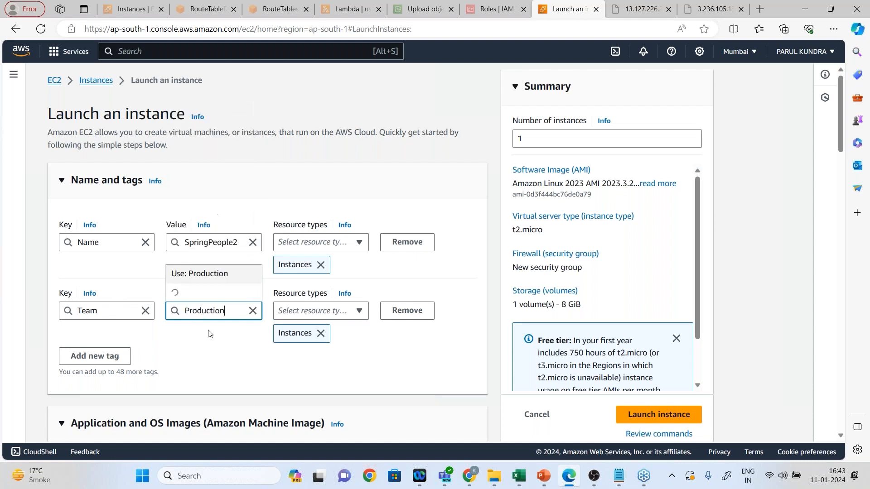
pyautogui.click(221, 352)
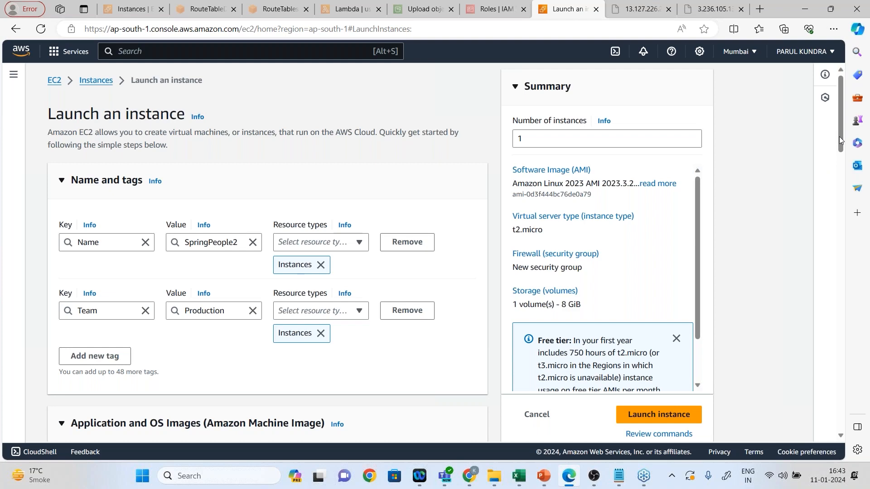
# Select the Windows quick-start image family and browse its available Windows Server machine images.
pyautogui.moveTo(839, 140); pyautogui.dragTo(847, 198)
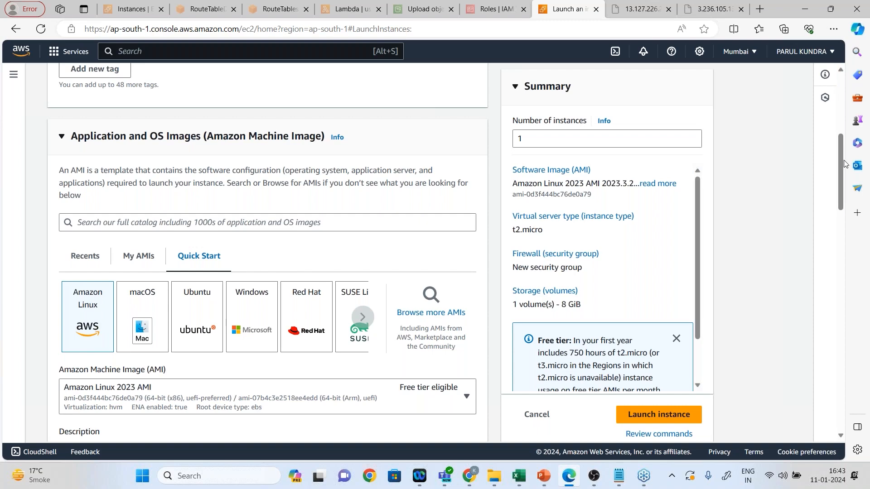
pyautogui.moveTo(842, 162); pyautogui.dragTo(844, 197)
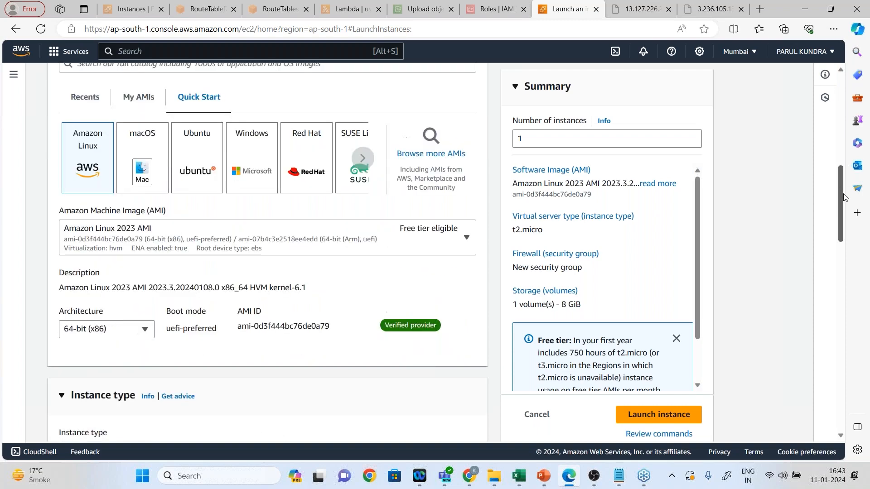
pyautogui.click(252, 150)
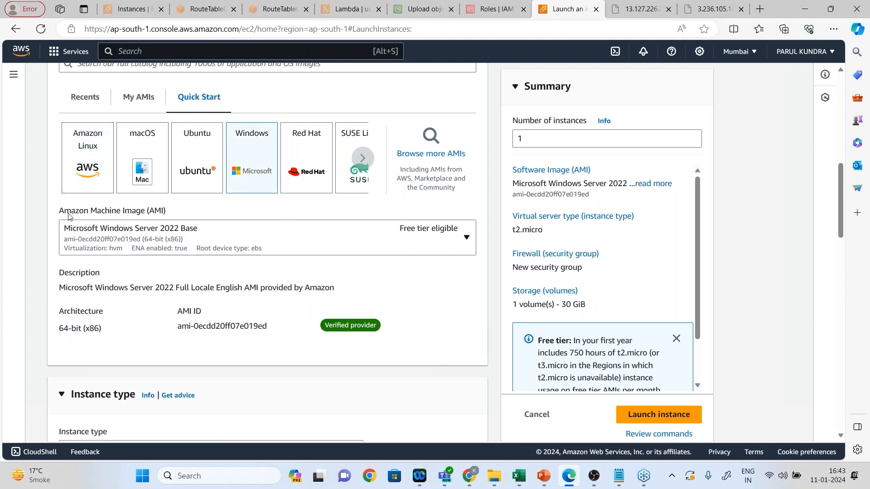
pyautogui.click(274, 228)
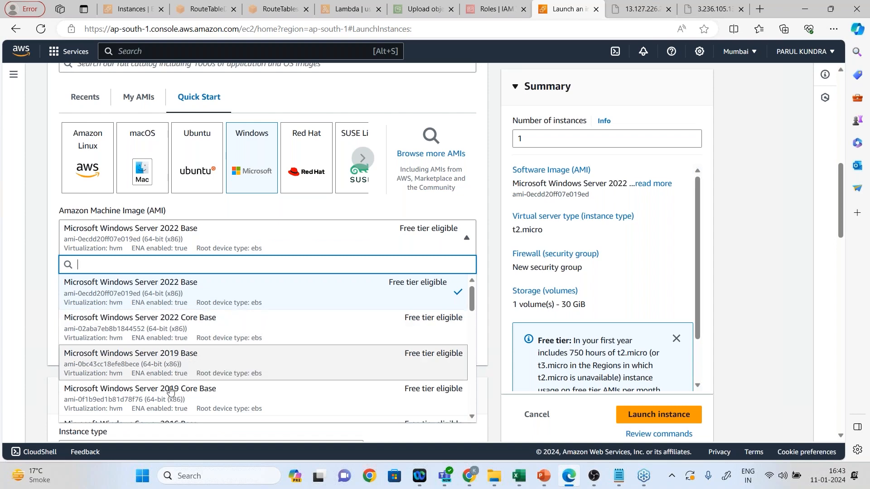
pyautogui.moveTo(474, 306); pyautogui.dragTo(499, 265)
pyautogui.click(106, 166)
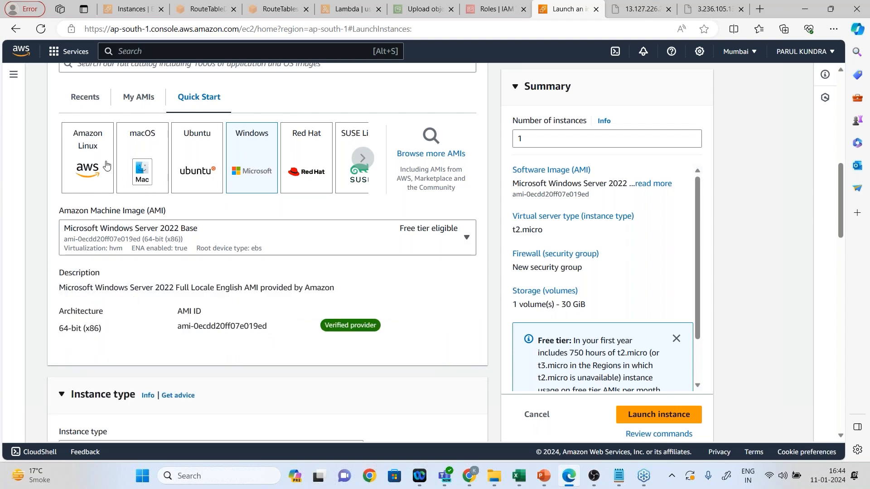
# Choose the Amazon Linux image family with the Amazon Linux 2023 AMI as the instance's machine image.
pyautogui.click(107, 167)
pyautogui.click(195, 232)
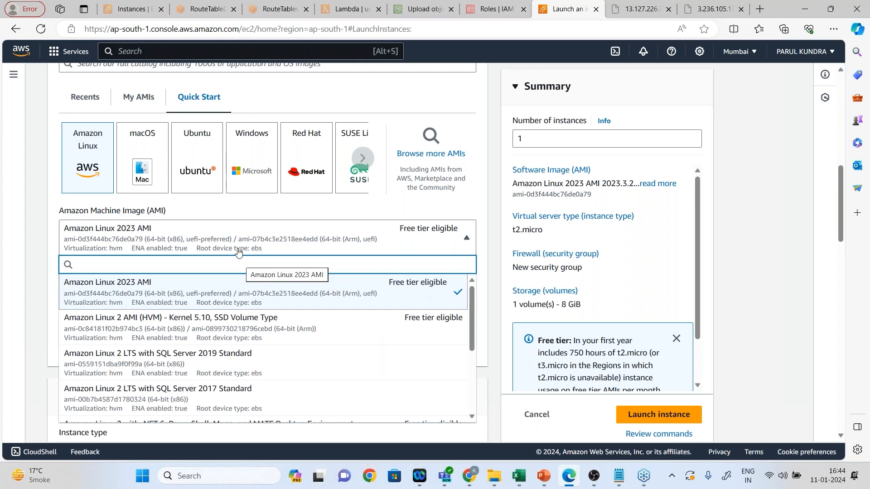
pyautogui.click(249, 286)
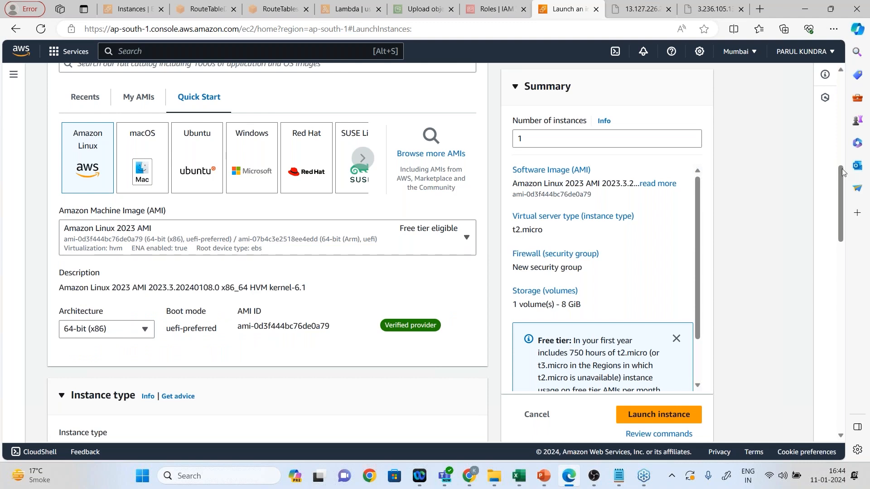
pyautogui.moveTo(839, 190); pyautogui.dragTo(849, 166)
pyautogui.scroll(5, 850, 165)
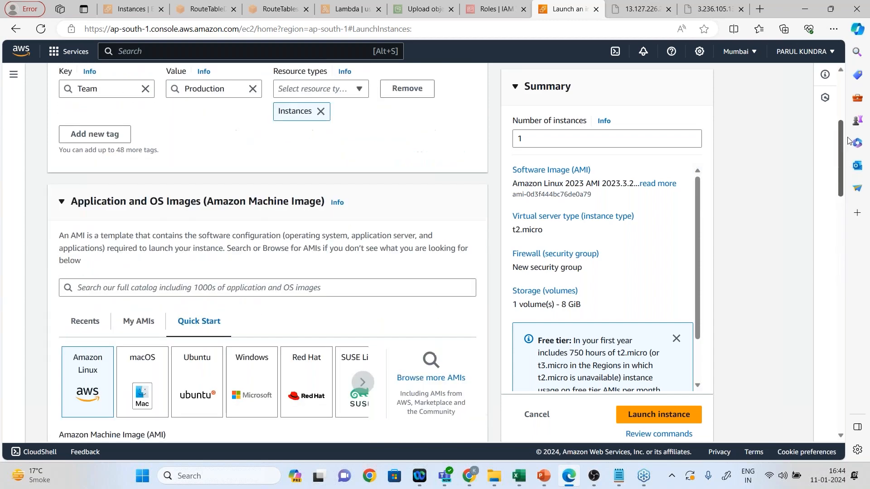
pyautogui.scroll(-1, 851, 164)
pyautogui.scroll(-3, 851, 163)
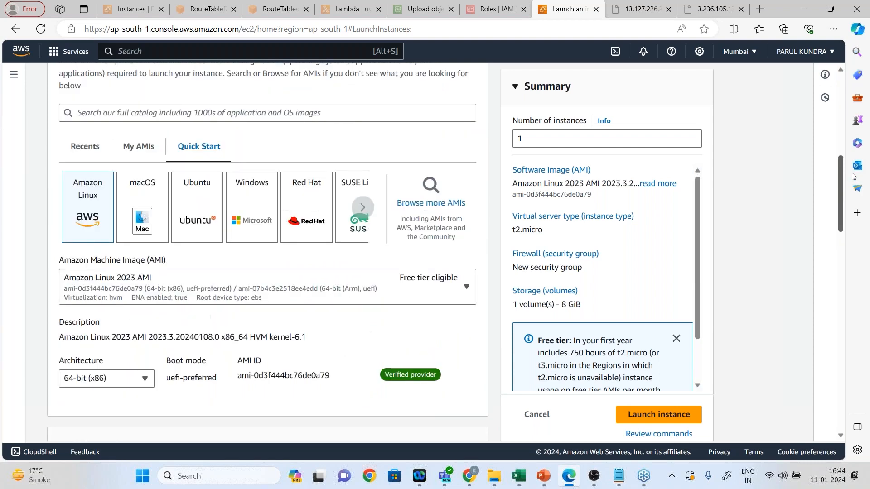
# Bring up the screen annotation toolbar over the Instance type section, place it beside the Summary and ignore its update notice.
pyautogui.moveTo(852, 179); pyautogui.dragTo(852, 236)
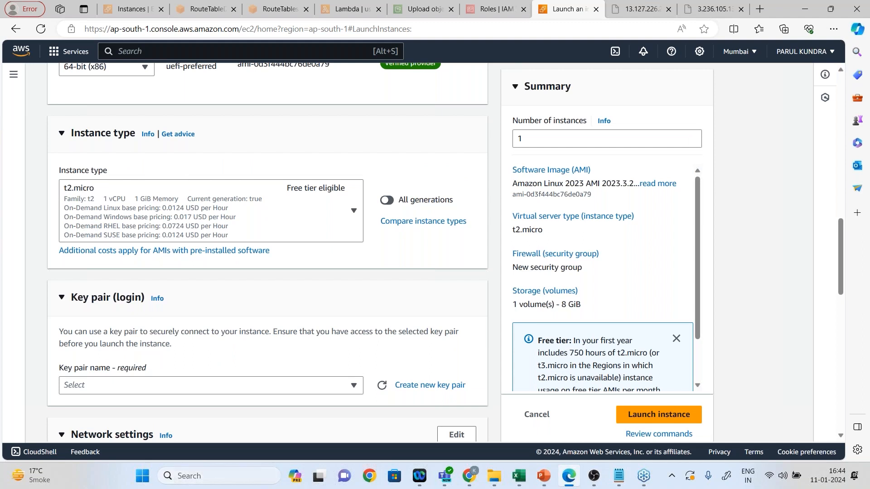
pyautogui.press('super+s')
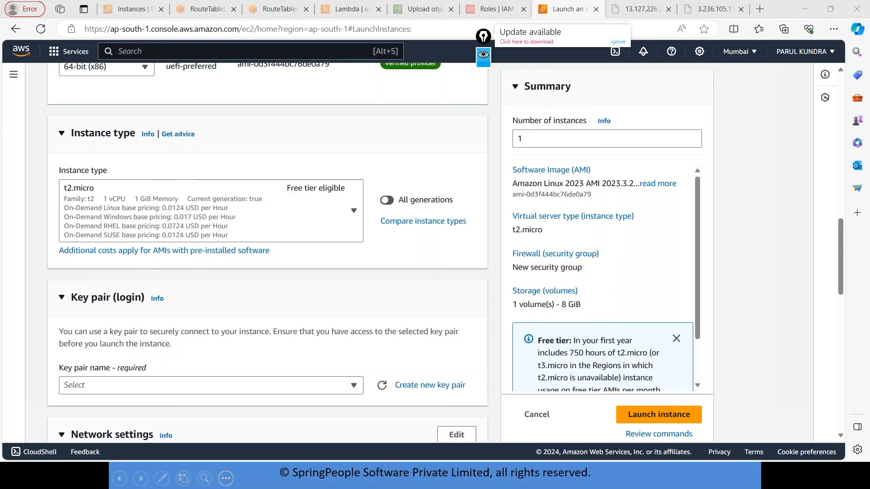
pyautogui.click(483, 36)
pyautogui.moveTo(490, 40); pyautogui.dragTo(723, 63)
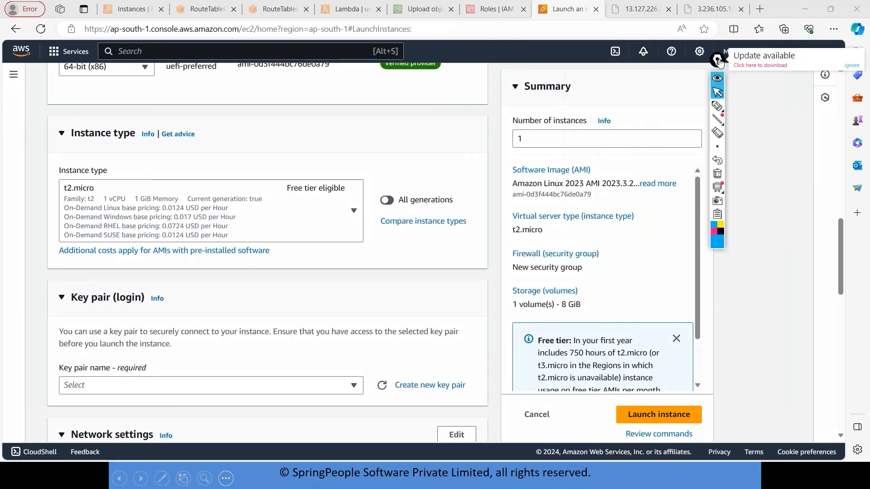
pyautogui.click(853, 66)
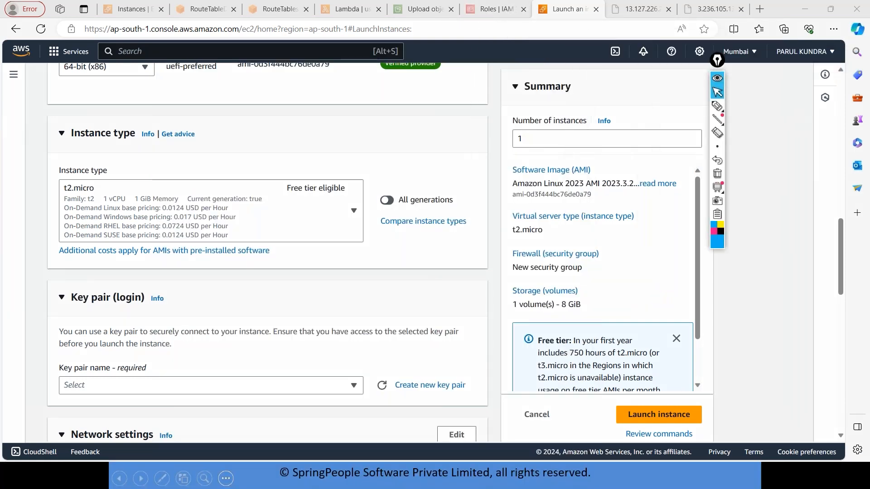
# Handwrite the labels GP, SO, CO, MO and AC with the pen beside the Instance type heading.
pyautogui.click(717, 106)
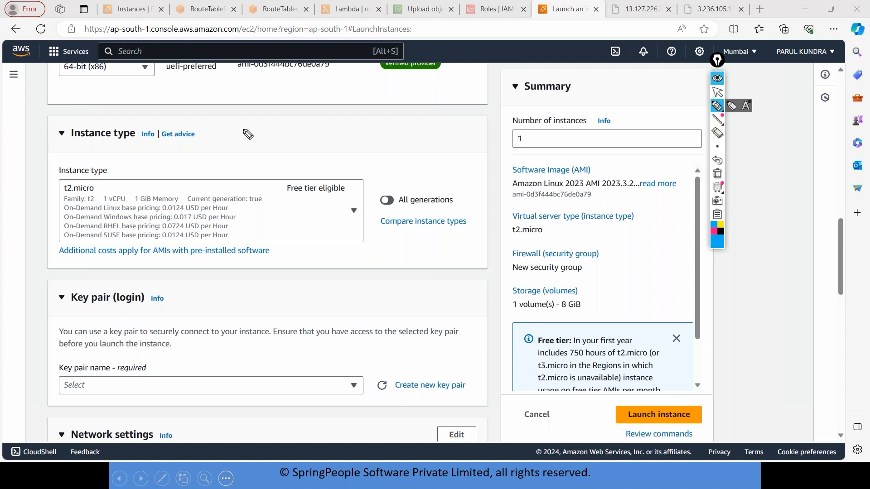
pyautogui.moveTo(245, 124)
pyautogui.mouseDown()
pyautogui.moveTo(243, 142)
pyautogui.moveTo(307, 128)
pyautogui.mouseUp()
pyautogui.moveTo(365, 128)
pyautogui.mouseDown()
pyautogui.moveTo(365, 135)
pyautogui.moveTo(379, 132)
pyautogui.moveTo(375, 127)
pyautogui.moveTo(488, 135)
pyautogui.mouseUp()
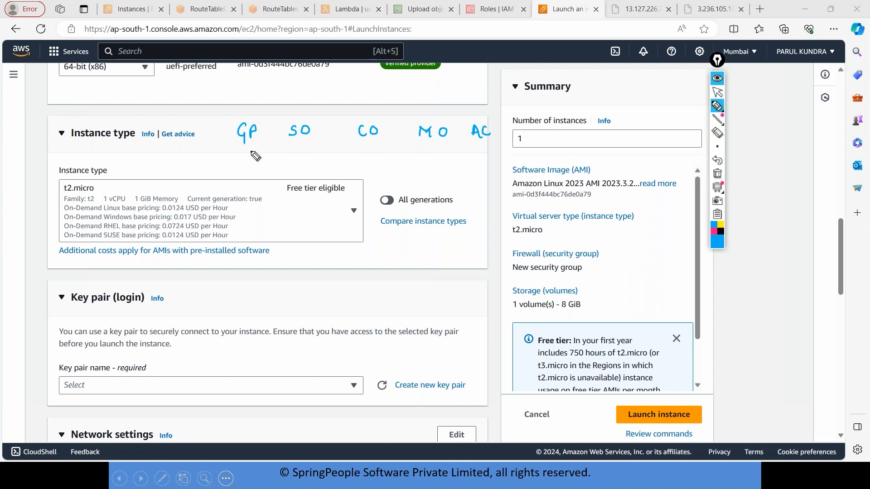
# Handwrite t,m under GP, i under SO, c under CO, r under MO and g under AC, with IOPS above SO.
pyautogui.moveTo(245, 150); pyautogui.dragTo(253, 165)
pyautogui.moveTo(257, 156); pyautogui.dragTo(267, 162)
pyautogui.moveTo(290, 141); pyautogui.dragTo(311, 141)
pyautogui.moveTo(285, 108)
pyautogui.mouseDown()
pyautogui.moveTo(286, 117)
pyautogui.moveTo(292, 110)
pyautogui.moveTo(304, 116)
pyautogui.moveTo(294, 141)
pyautogui.moveTo(307, 141)
pyautogui.mouseUp()
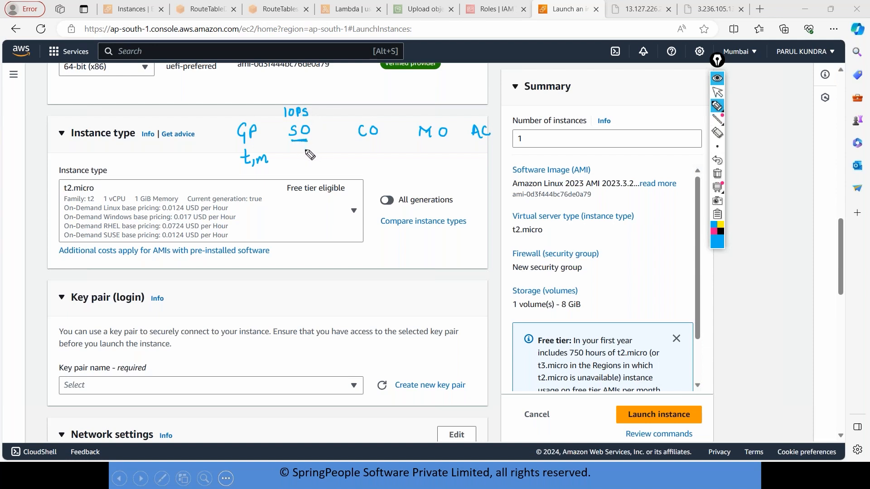
pyautogui.moveTo(301, 150)
pyautogui.mouseDown()
pyautogui.moveTo(299, 160)
pyautogui.moveTo(301, 147)
pyautogui.mouseUp()
pyautogui.moveTo(358, 142); pyautogui.dragTo(378, 141)
pyautogui.moveTo(368, 153); pyautogui.dragTo(363, 162)
pyautogui.moveTo(422, 145); pyautogui.dragTo(441, 144)
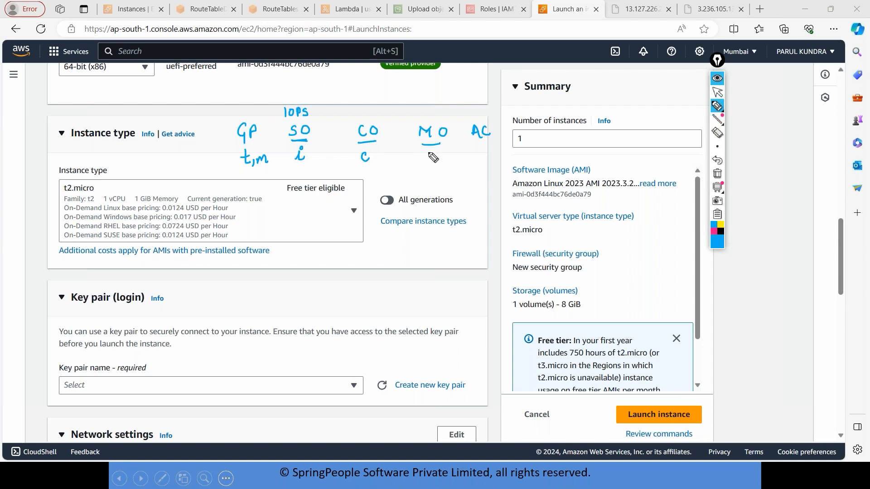
pyautogui.moveTo(426, 153)
pyautogui.mouseDown()
pyautogui.moveTo(429, 163)
pyautogui.moveTo(434, 155)
pyautogui.mouseUp()
pyautogui.moveTo(473, 143)
pyautogui.mouseDown()
pyautogui.moveTo(491, 143)
pyautogui.moveTo(492, 153)
pyautogui.mouseUp()
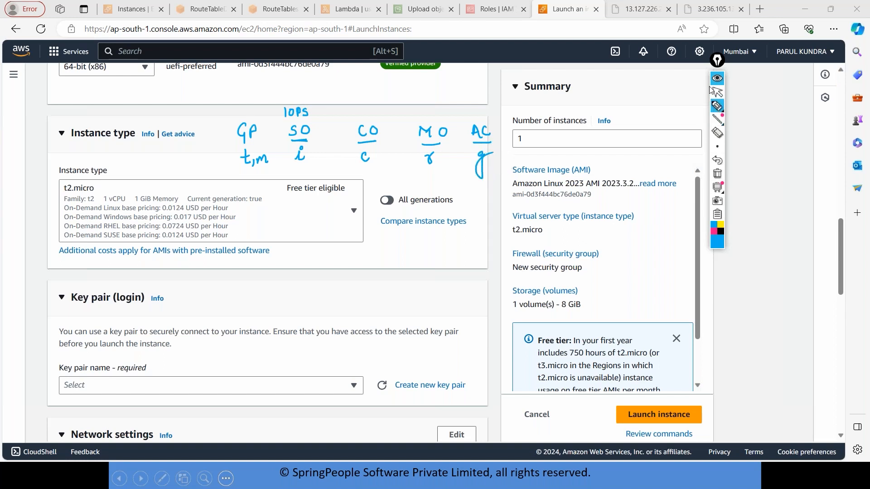
# Handwrite t2.micro with the pen below the Instance type section, near the Key pair heading.
pyautogui.click(714, 108)
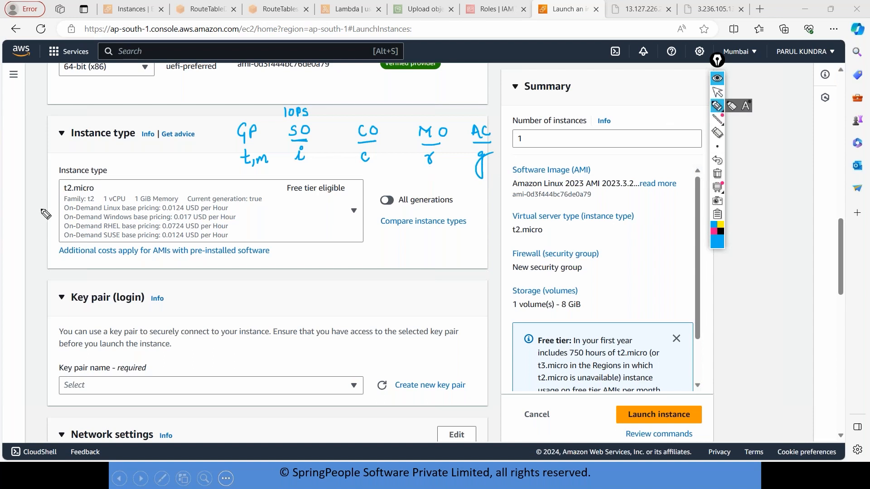
pyautogui.moveTo(378, 275)
pyautogui.mouseDown()
pyautogui.moveTo(382, 288)
pyautogui.moveTo(385, 279)
pyautogui.moveTo(398, 291)
pyautogui.moveTo(436, 290)
pyautogui.mouseUp()
pyautogui.click(430, 279)
pyautogui.moveTo(441, 290); pyautogui.dragTo(446, 284)
pyautogui.moveTo(451, 284); pyautogui.dragTo(451, 285)
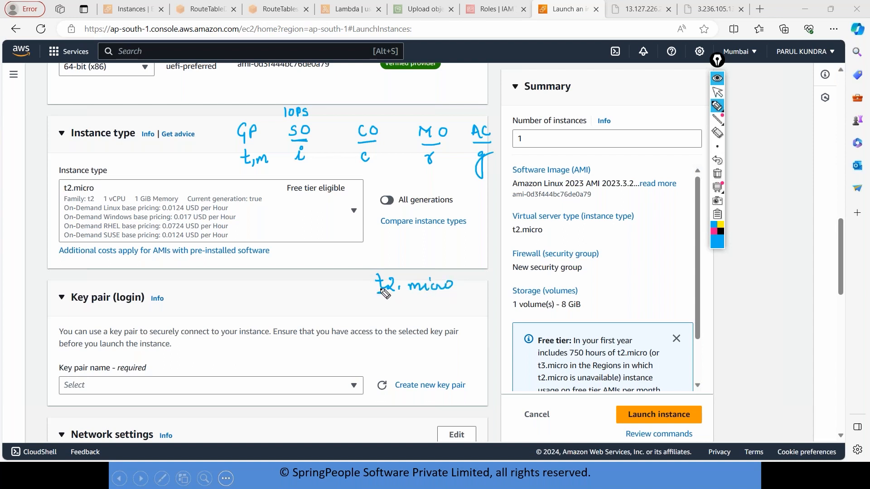
# Circle GP and the 2 in the handwritten t2.micro, underline micro, and hide the annotations along with their toolbar.
pyautogui.moveTo(264, 127); pyautogui.dragTo(258, 119)
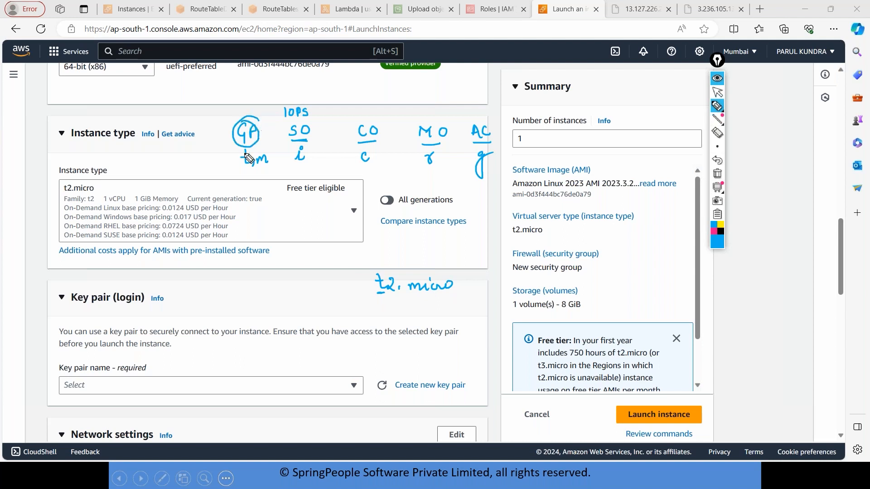
pyautogui.moveTo(405, 274); pyautogui.dragTo(392, 296)
pyautogui.moveTo(410, 296); pyautogui.dragTo(457, 294)
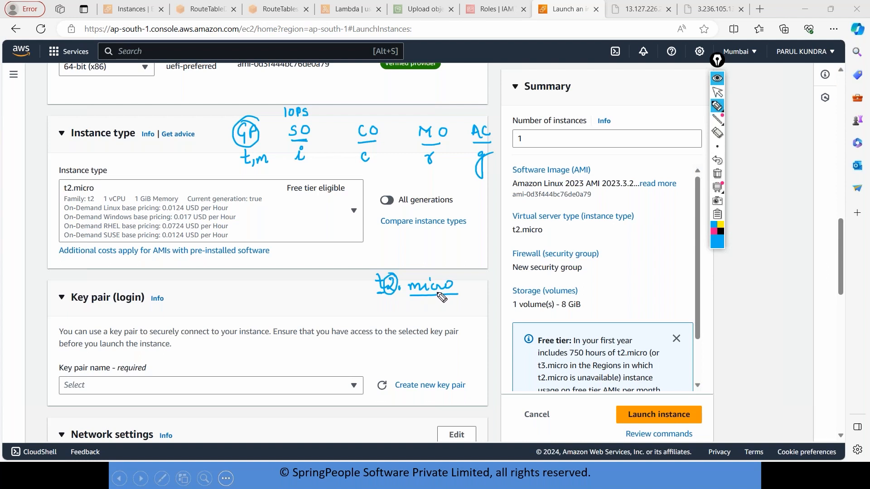
pyautogui.click(717, 78)
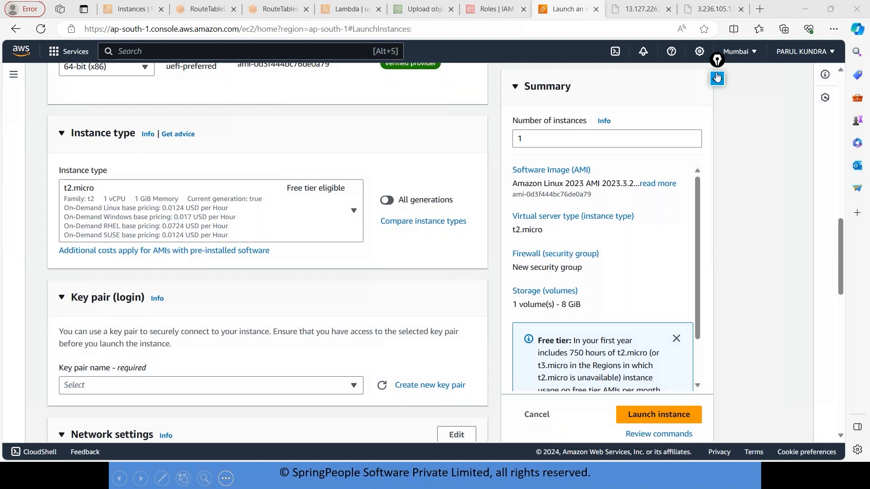
# Examine the vCPU, memory and pricing of the t2, c5 and r5d instance types, and the free tier note in the Summary.
pyautogui.click(354, 212)
pyautogui.click(353, 212)
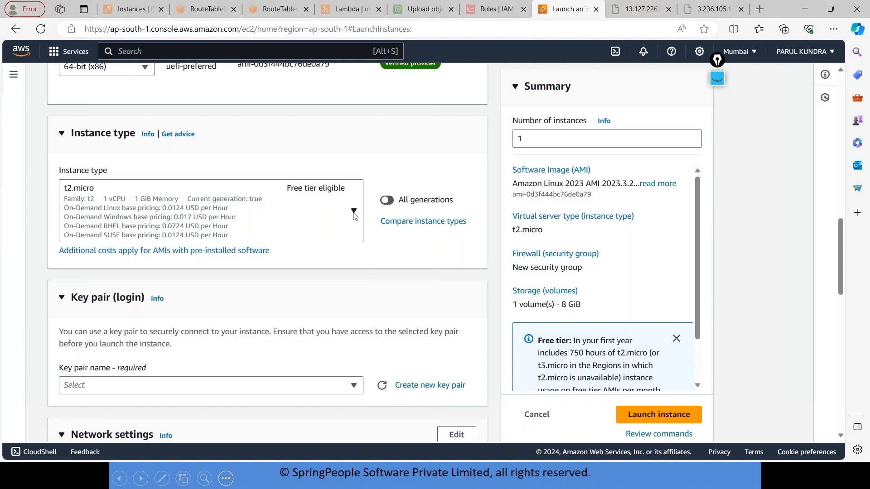
pyautogui.click(354, 212)
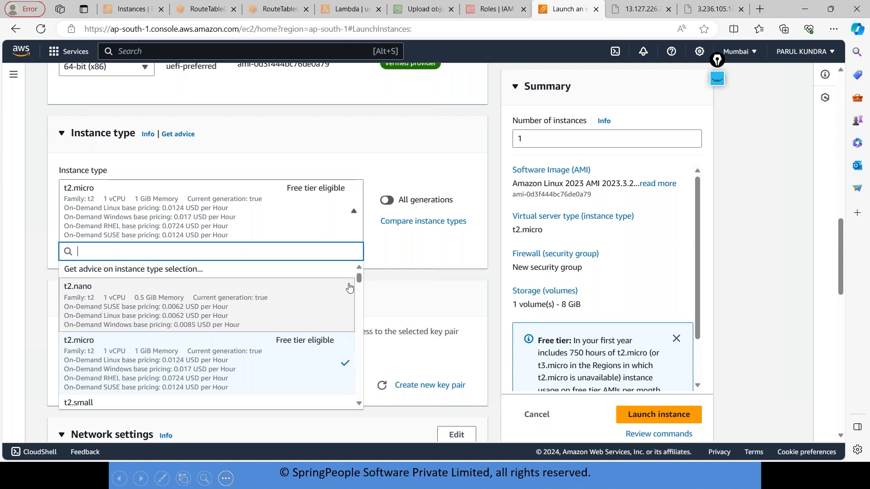
pyautogui.scroll(-15, 360, 277)
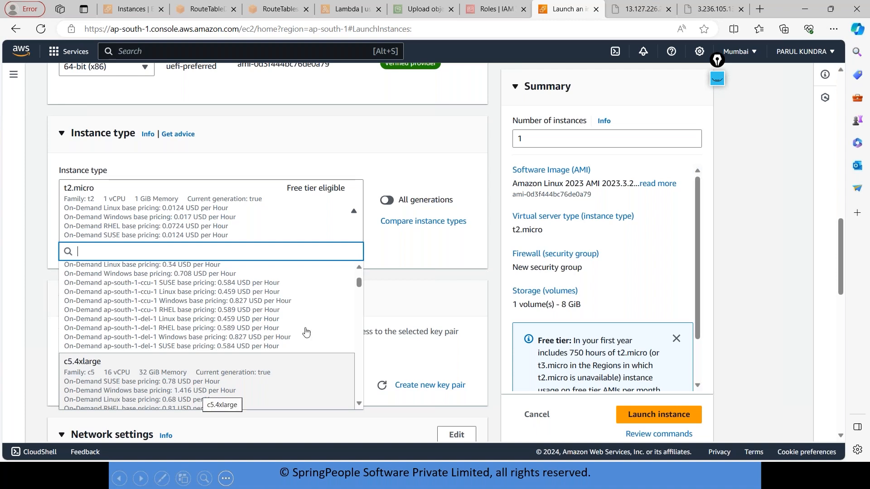
pyautogui.moveTo(361, 288); pyautogui.dragTo(370, 367)
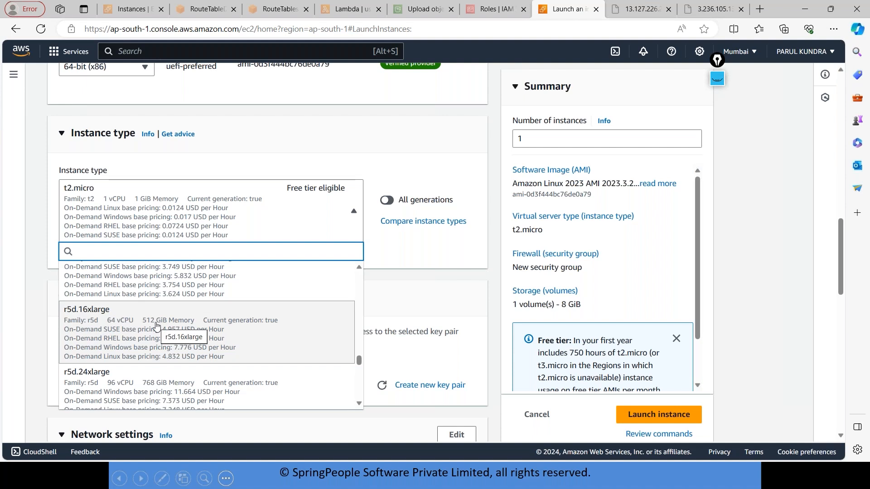
pyautogui.click(776, 216)
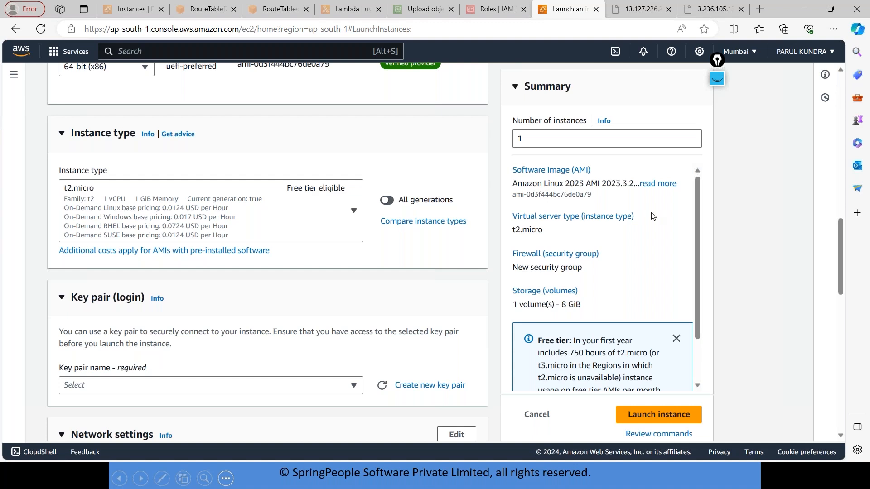
pyautogui.scroll(-1, 698, 225)
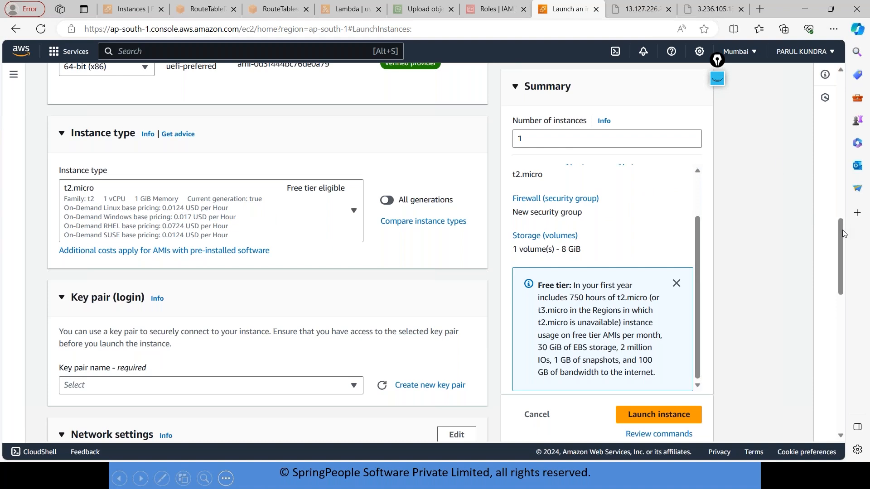
# Set the key pair name to Proceed without a key pair (Not recommended) and look through the existing key pairs.
pyautogui.scroll(-3, 842, 230)
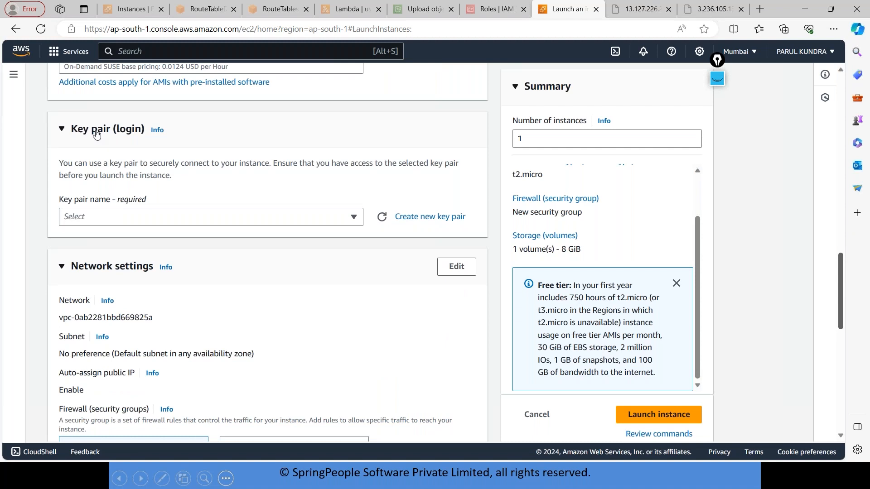
pyautogui.click(282, 217)
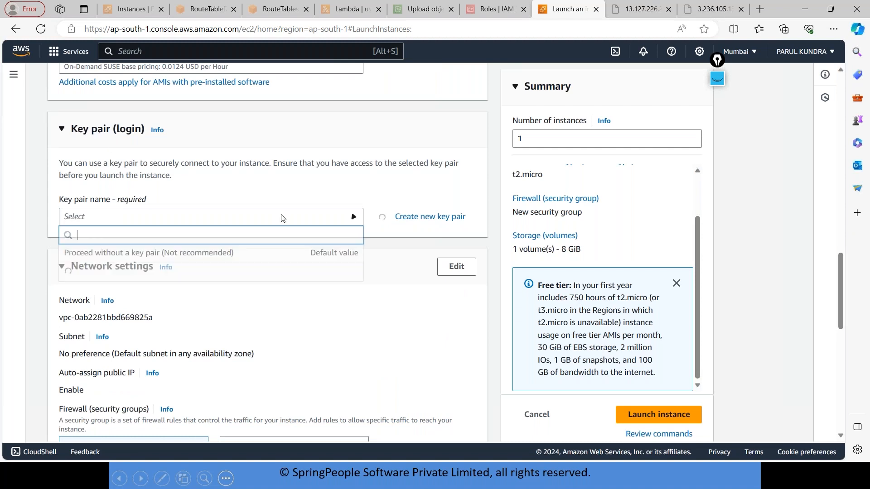
pyautogui.click(205, 257)
pyautogui.click(233, 221)
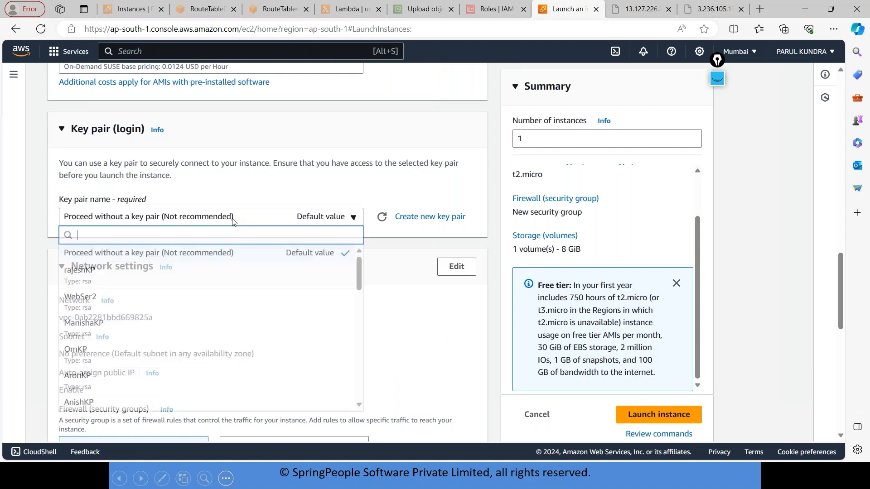
pyautogui.click(234, 221)
pyautogui.click(233, 221)
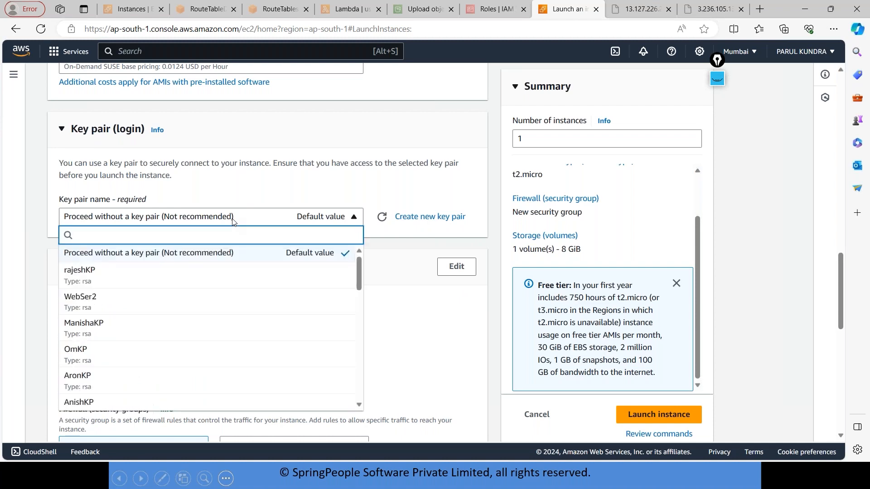
# Create a new RSA key pair named SpKP with the .ppk private key file format.
pyautogui.click(446, 219)
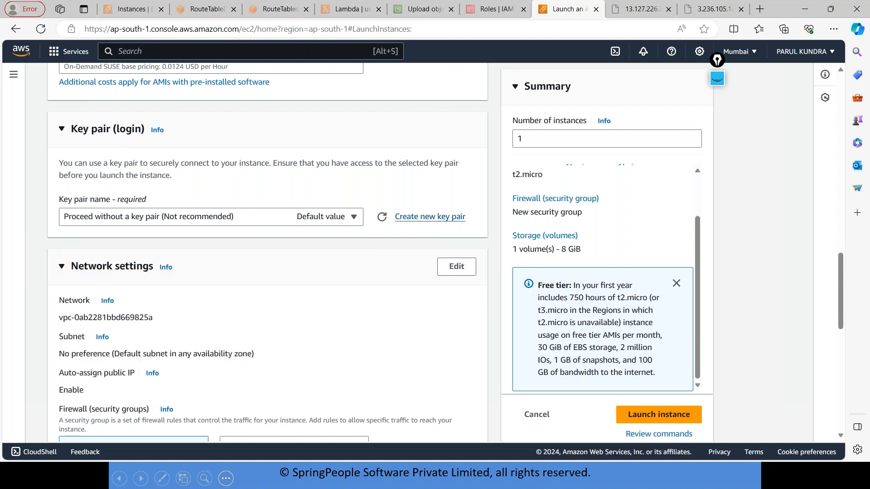
pyautogui.write('S')
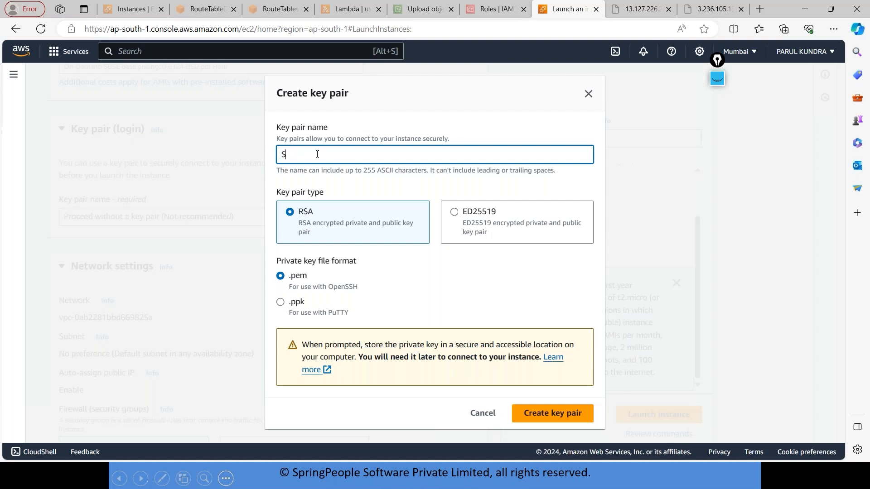
pyautogui.write('pKP')
pyautogui.click(281, 303)
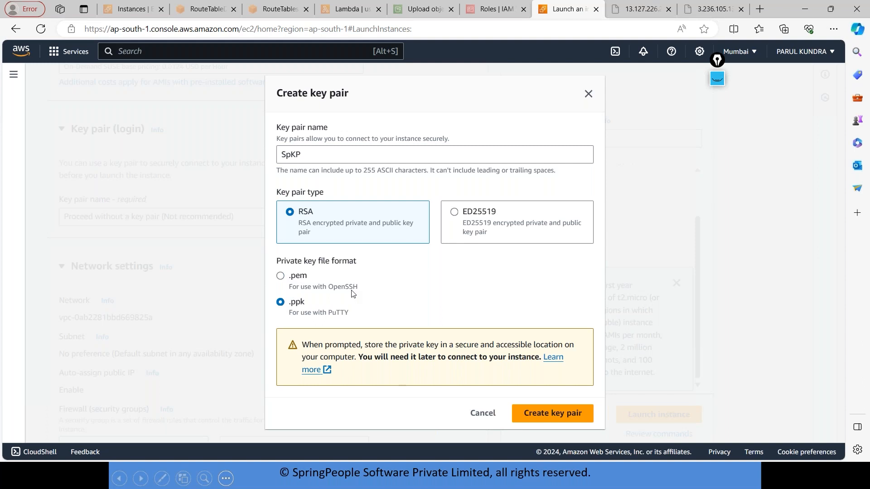
pyautogui.click(550, 413)
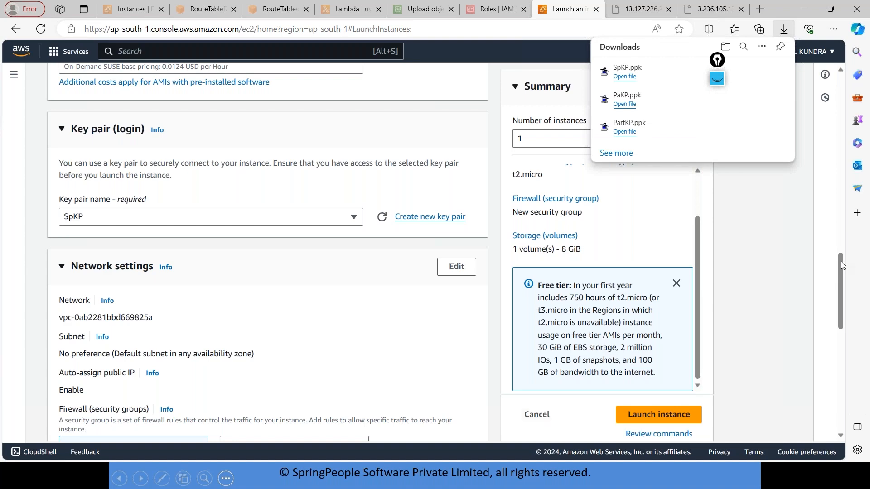
# Open the network settings for editing, keep the default VPC and select the subnet in availability zone ap-south-1a.
pyautogui.moveTo(840, 262); pyautogui.dragTo(843, 290)
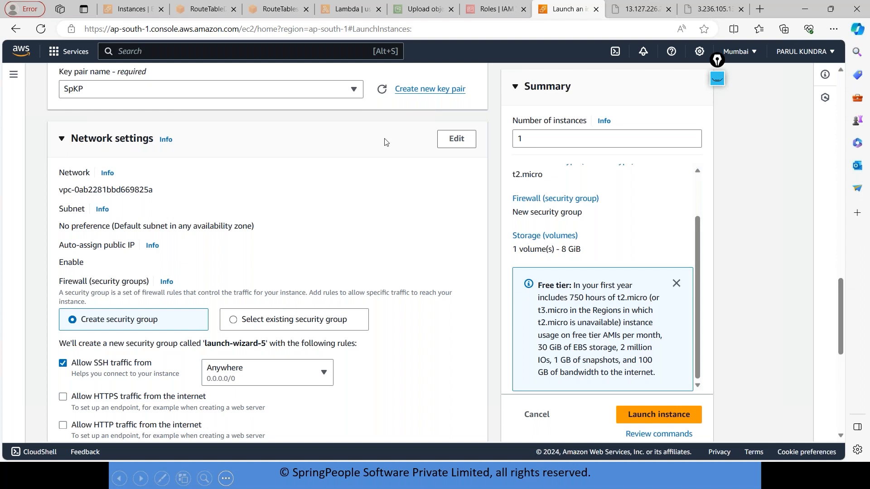
pyautogui.click(456, 139)
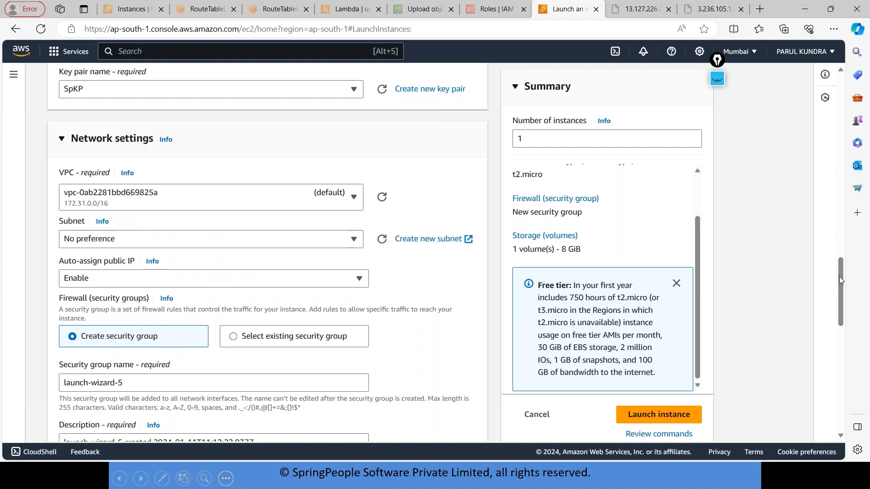
pyautogui.scroll(15, 836, 257)
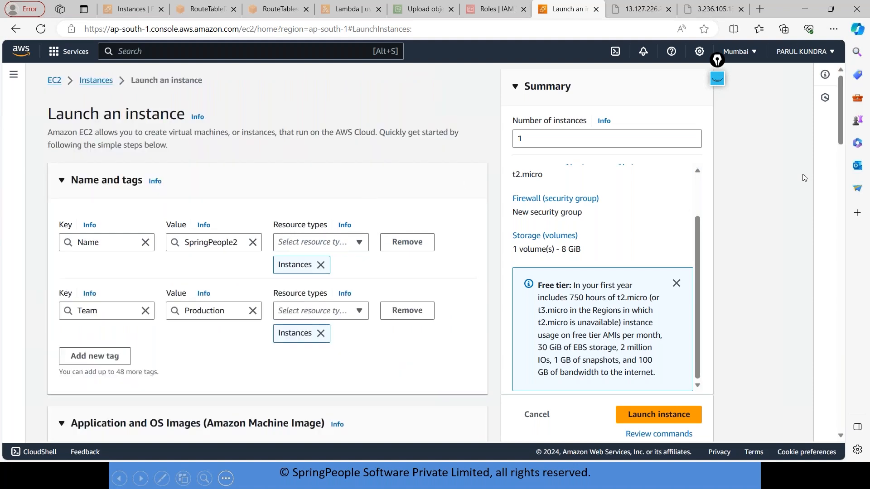
pyautogui.moveTo(839, 143); pyautogui.dragTo(851, 309)
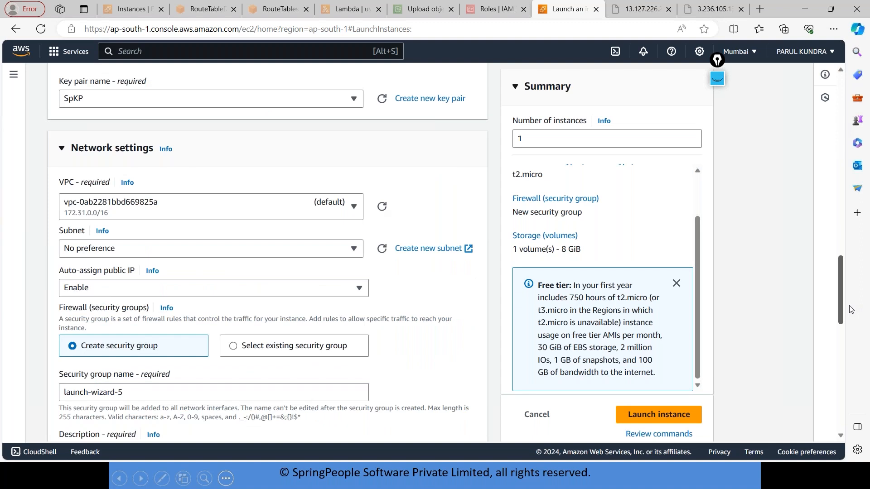
pyautogui.click(329, 217)
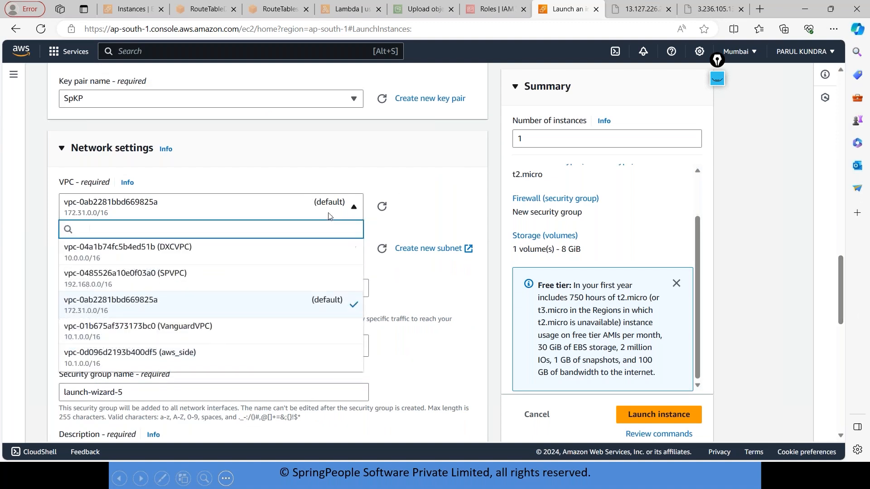
pyautogui.click(183, 307)
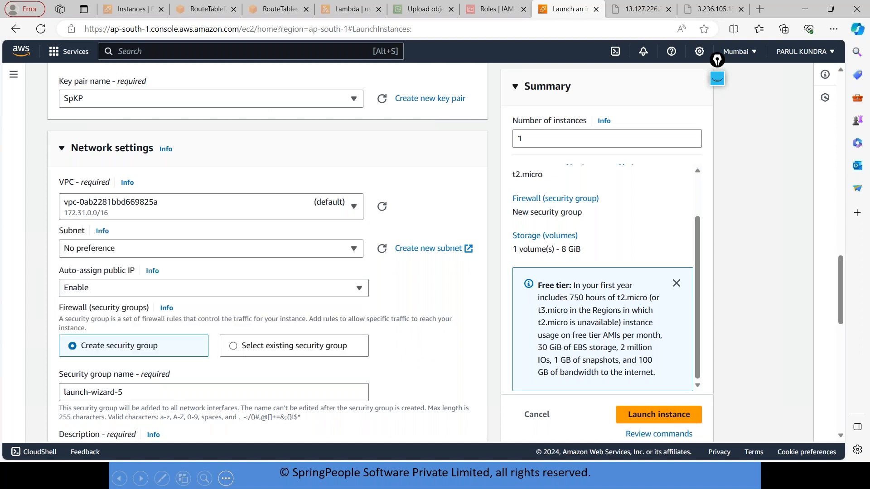
pyautogui.click(115, 249)
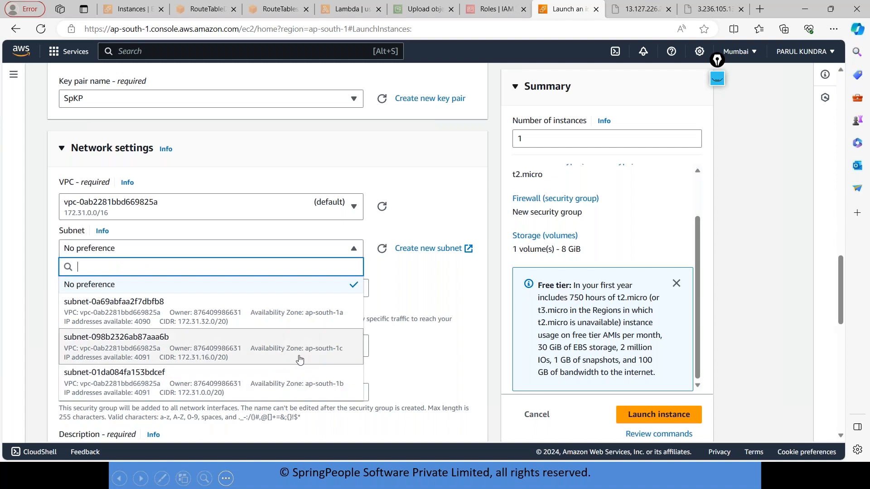
pyautogui.click(310, 318)
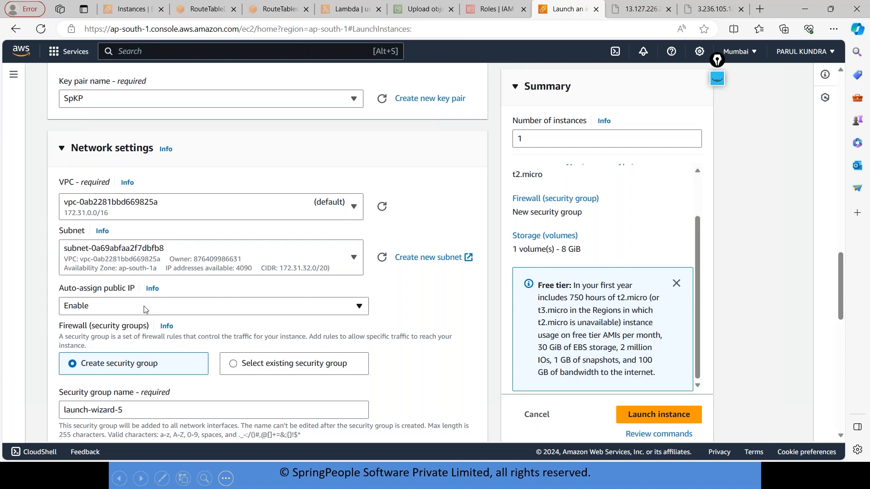
# Name the new security group SPSG1 and set its description to security.
pyautogui.moveTo(841, 265); pyautogui.dragTo(849, 312)
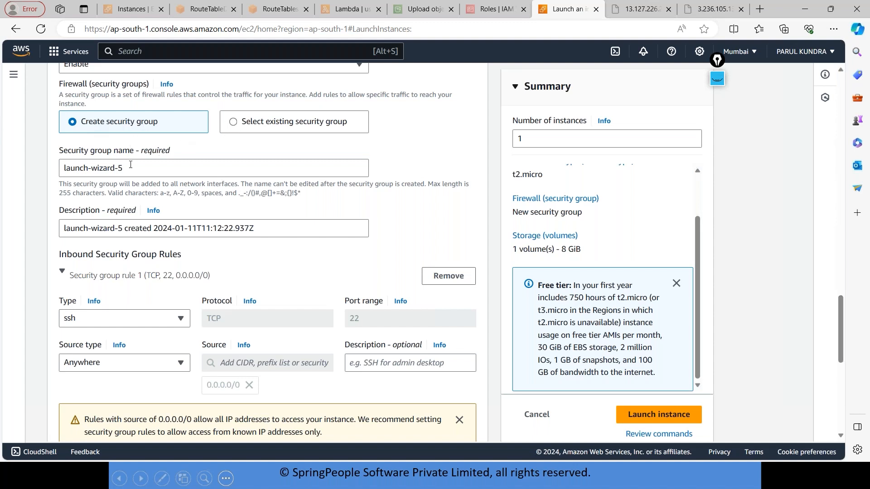
pyautogui.moveTo(131, 168); pyautogui.dragTo(2, 166)
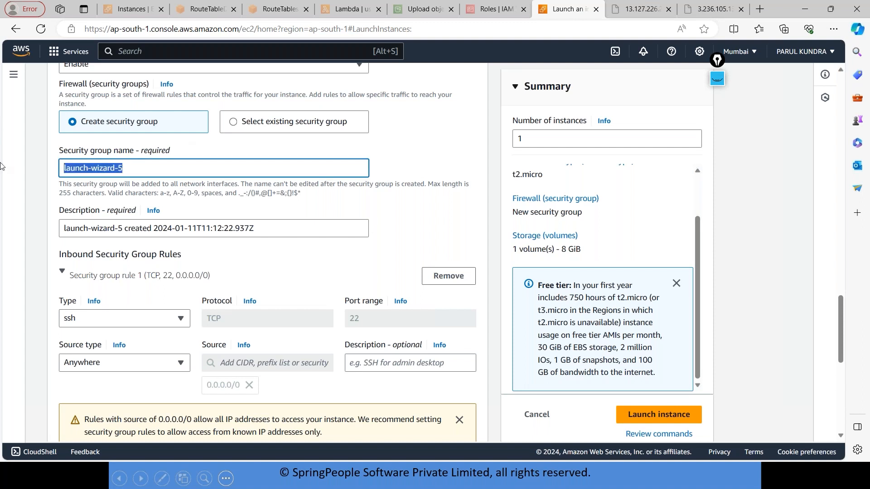
pyautogui.write('SPSG1')
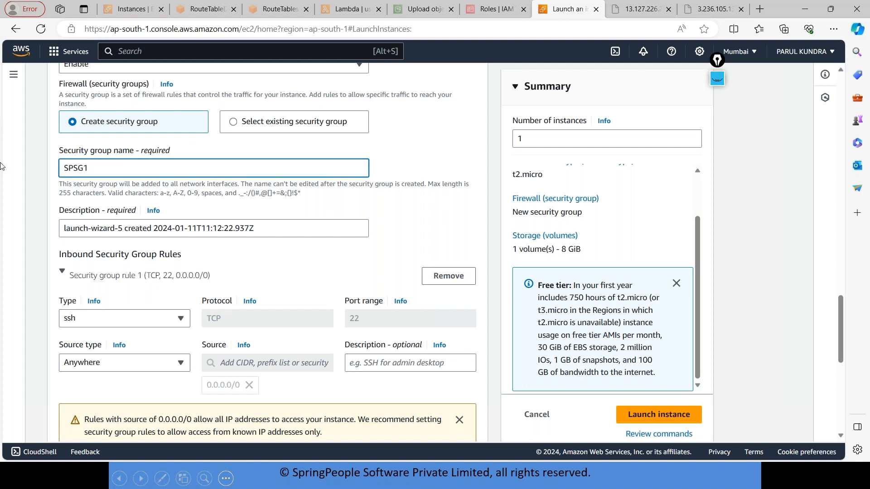
pyautogui.moveTo(263, 225); pyautogui.dragTo(2, 214)
pyautogui.write('sec')
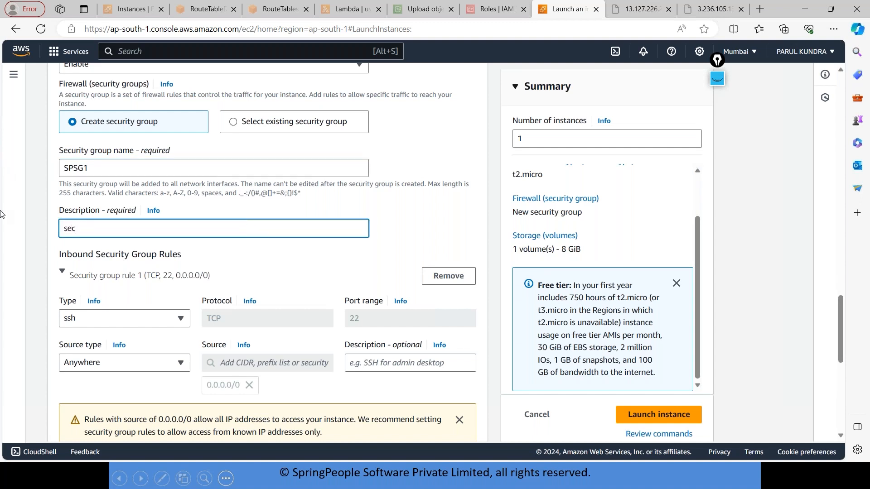
pyautogui.write('urity')
# Add a second inbound security group rule of type HTTP with the source type Anywhere.
pyautogui.scroll(-2, 838, 314)
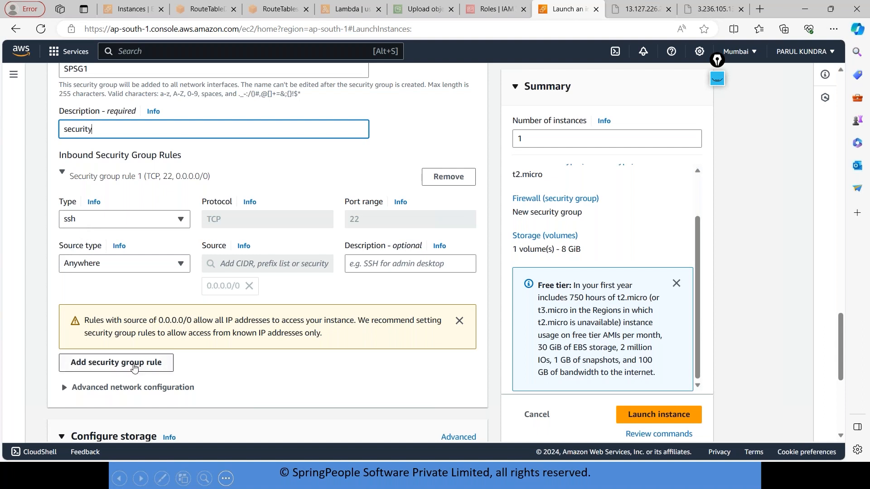
pyautogui.click(134, 368)
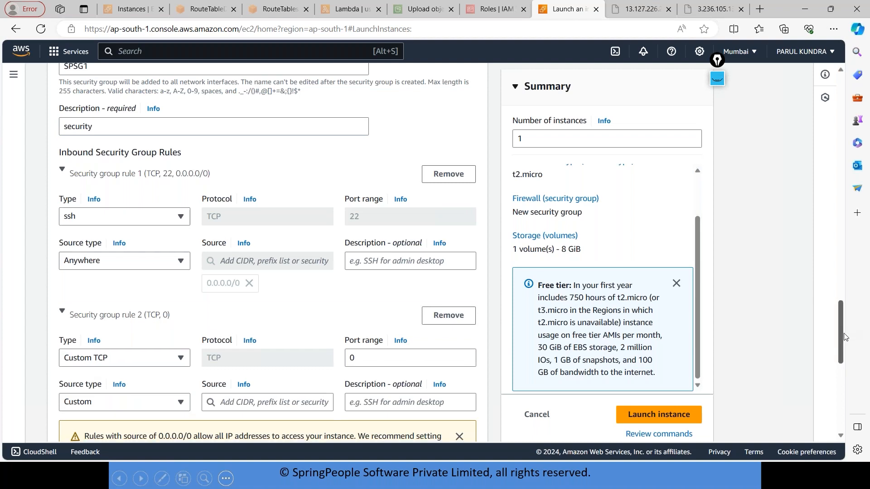
pyautogui.scroll(-4, 151, 195)
pyautogui.click(151, 195)
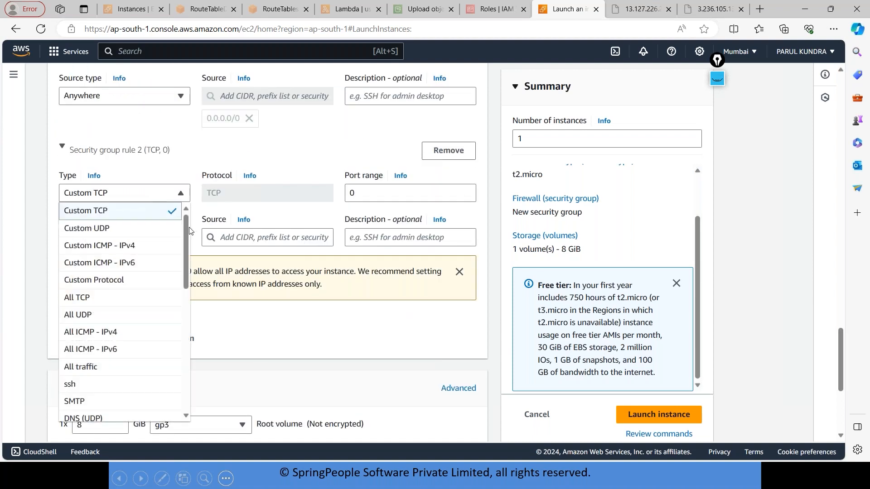
pyautogui.scroll(-2, 187, 227)
pyautogui.moveTo(188, 242); pyautogui.dragTo(184, 273)
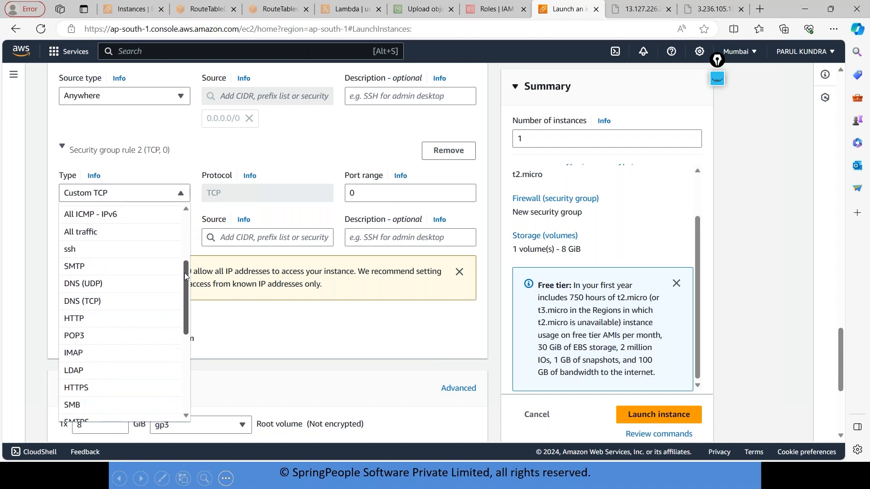
pyautogui.click(118, 319)
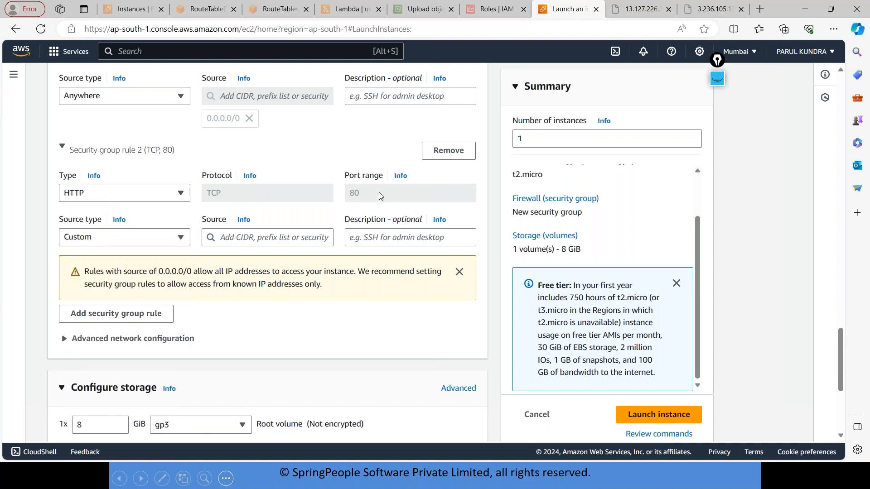
pyautogui.click(162, 240)
pyautogui.click(138, 256)
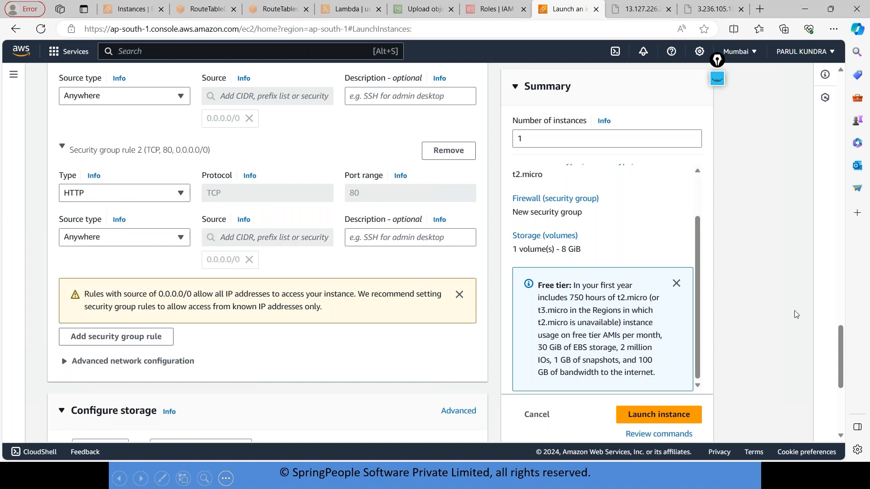
pyautogui.moveTo(840, 342); pyautogui.dragTo(839, 357)
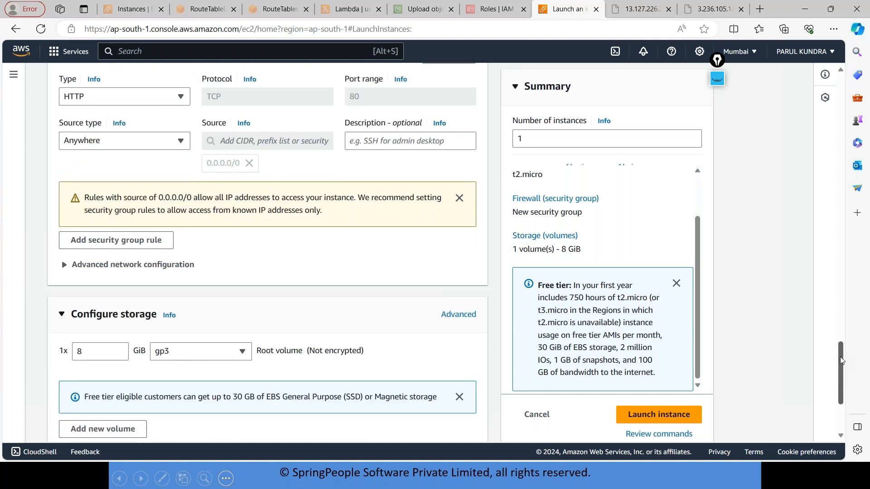
# Review the tags, AMI, instance type, key pair and network settings, keeping auto-assign public IP set to Enable.
pyautogui.moveTo(836, 339); pyautogui.dragTo(831, 93)
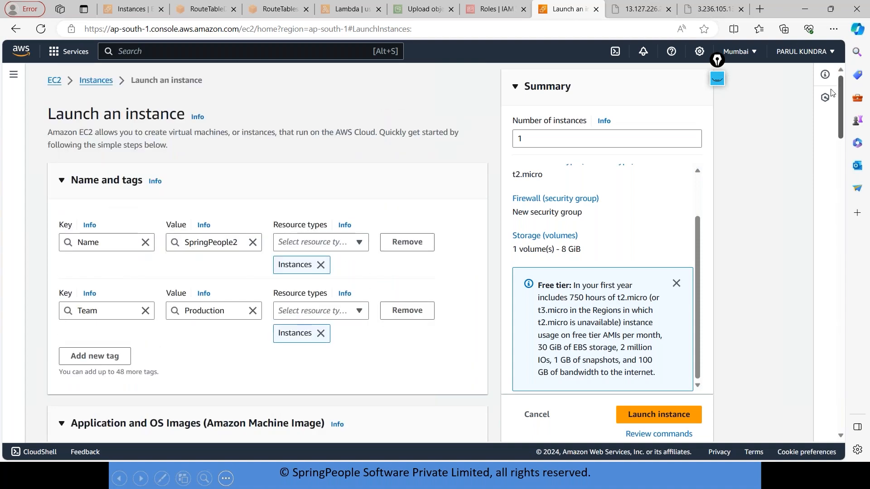
pyautogui.scroll(-3, 834, 136)
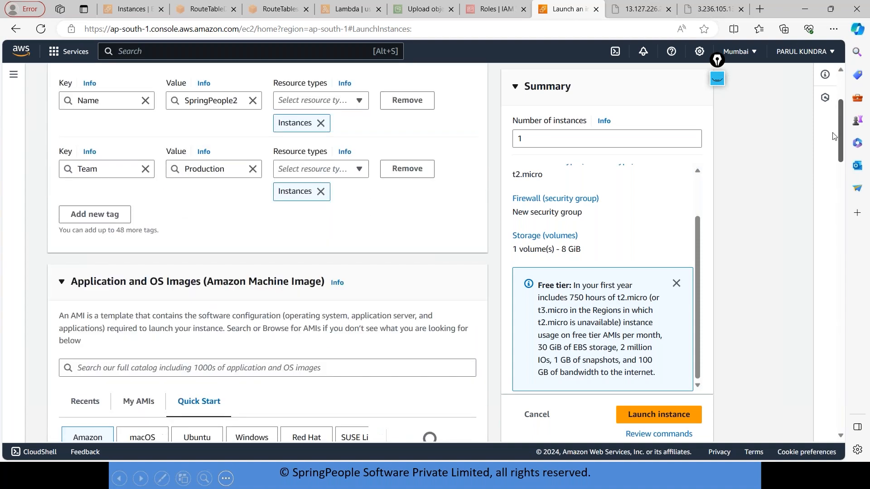
pyautogui.scroll(-5, 833, 136)
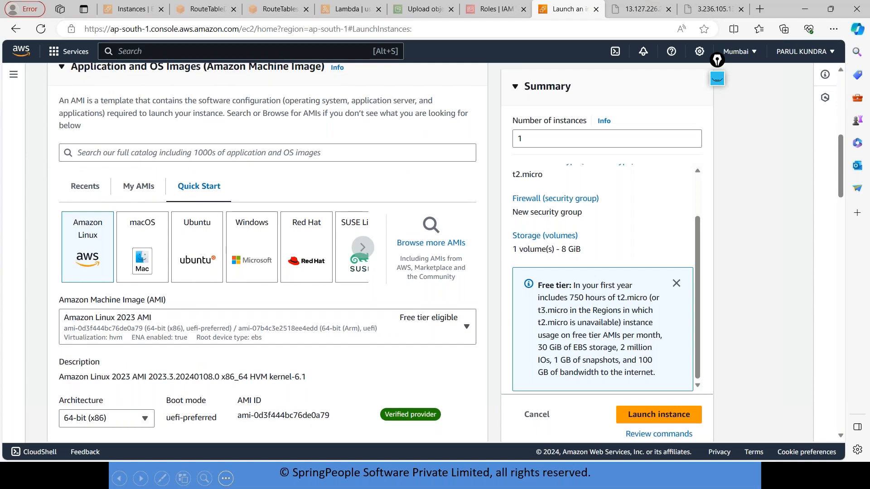
pyautogui.moveTo(839, 187); pyautogui.dragTo(839, 238)
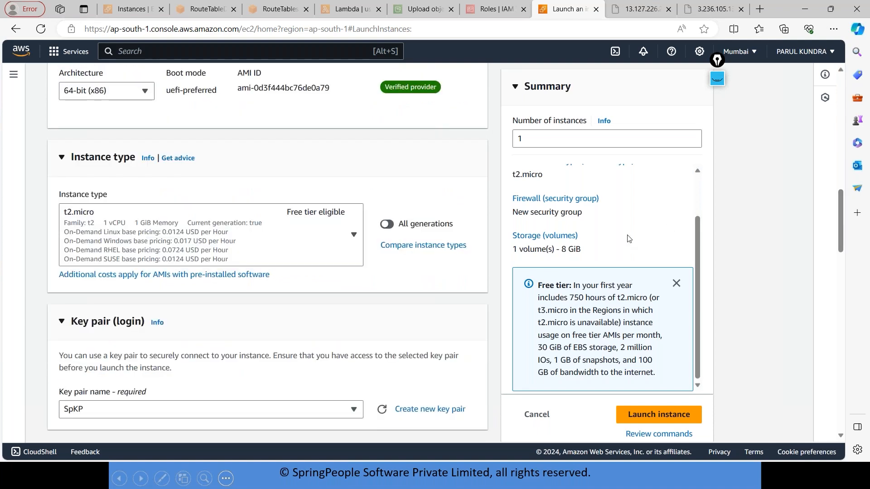
pyautogui.scroll(-3, 840, 228)
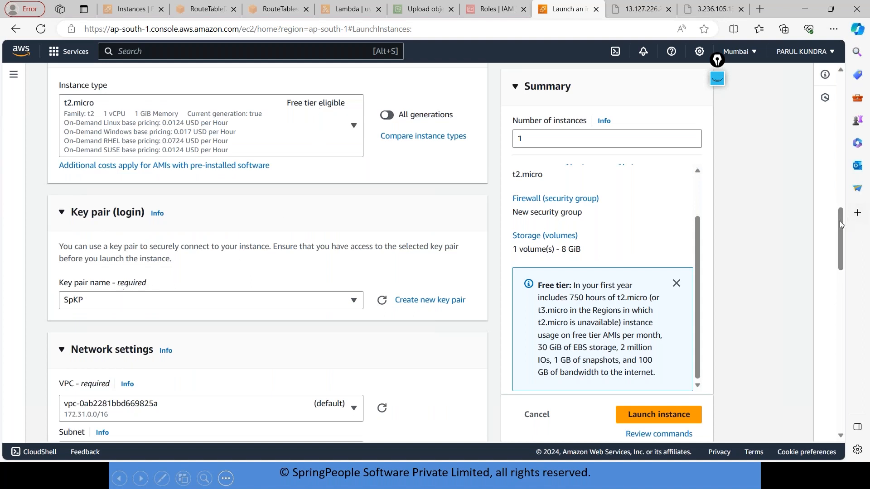
pyautogui.moveTo(838, 227); pyautogui.dragTo(839, 271)
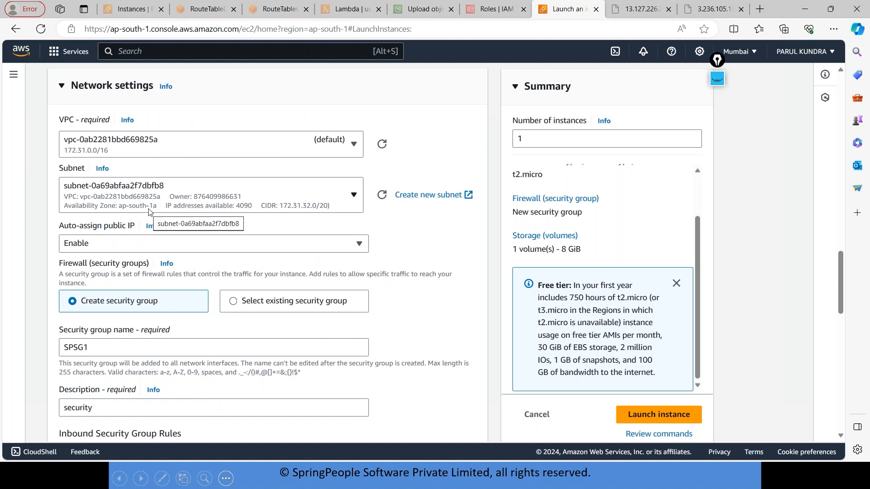
pyautogui.click(136, 245)
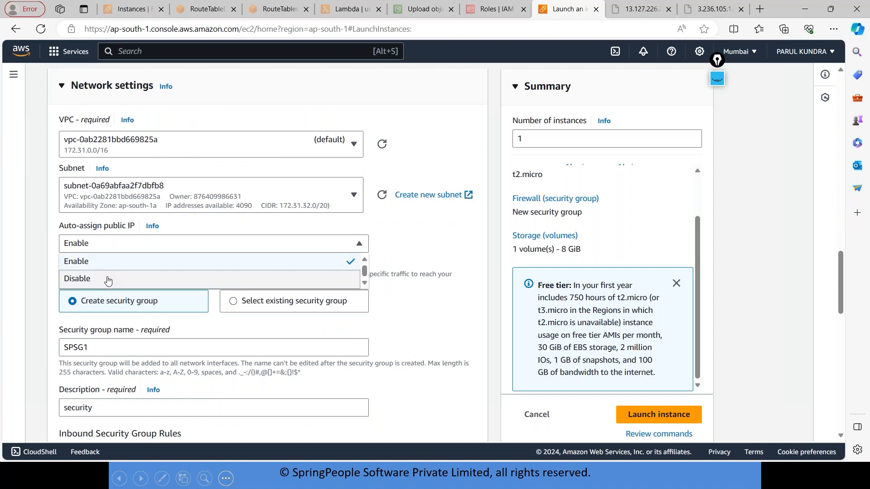
pyautogui.click(109, 266)
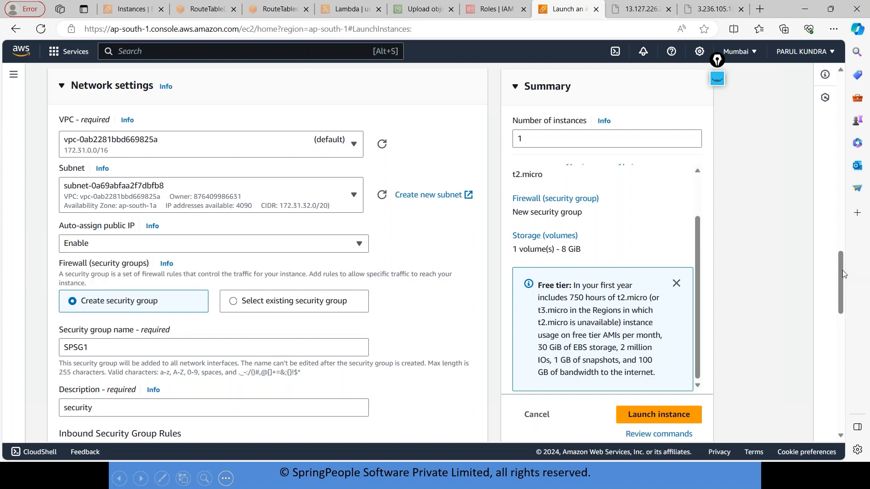
# Examine the security group rules and the volume type options for the root volume, keeping gp3.
pyautogui.moveTo(840, 270); pyautogui.dragTo(837, 303)
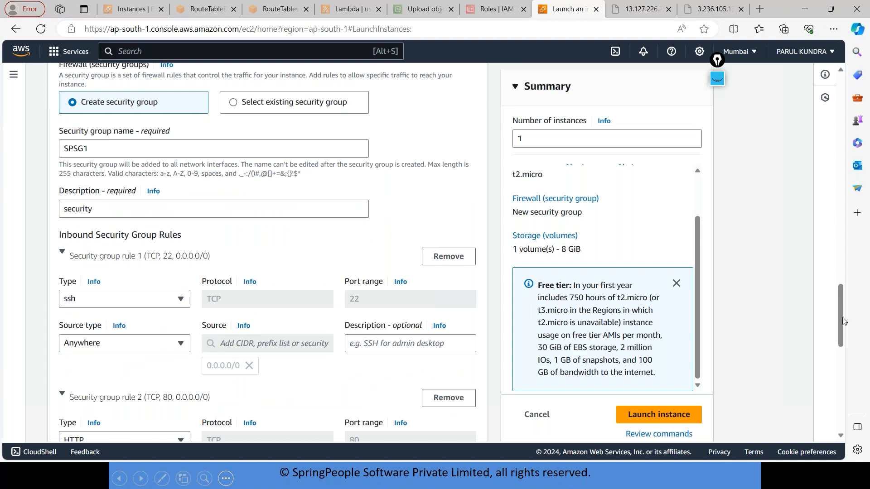
pyautogui.scroll(-4, 842, 322)
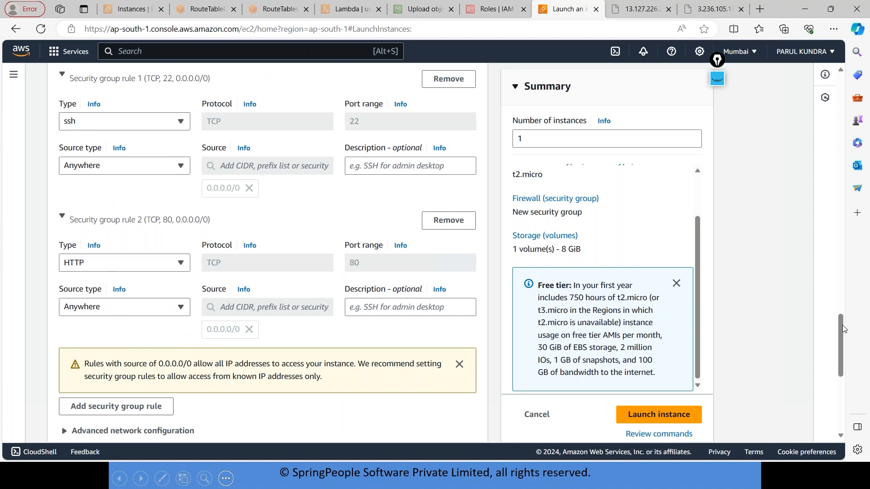
pyautogui.moveTo(840, 339); pyautogui.dragTo(838, 391)
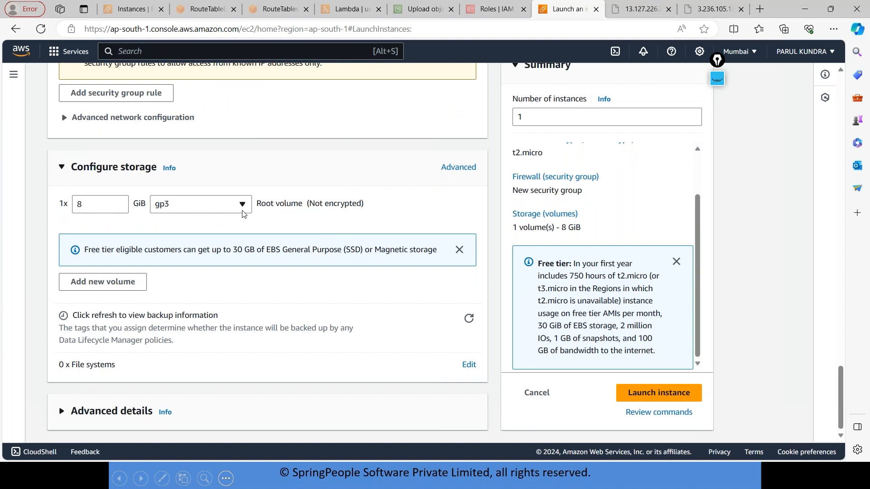
pyautogui.click(186, 213)
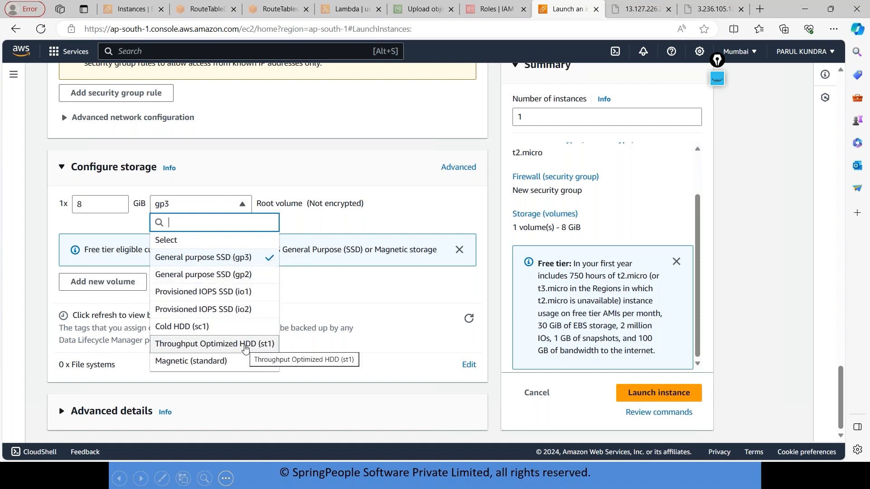
pyautogui.click(298, 166)
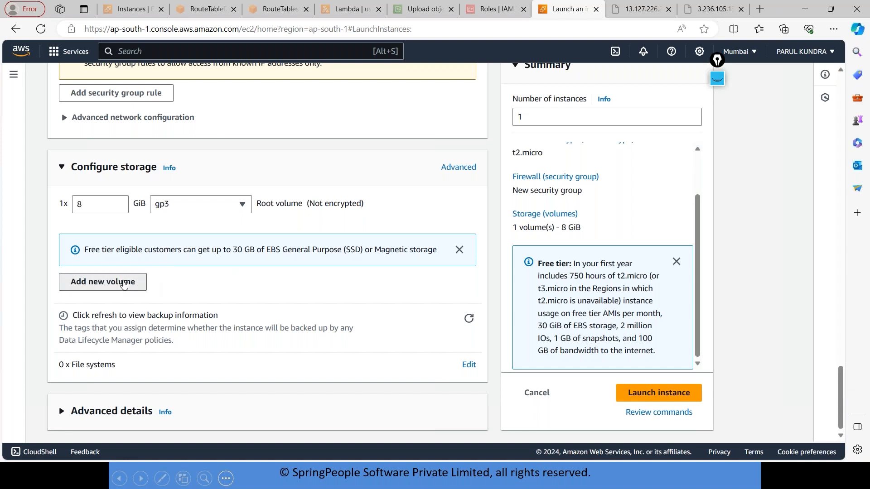
# Add an extra 8 GiB gp3 EBS volume, point out EBS in the free tier note and remove the volume again.
pyautogui.click(123, 284)
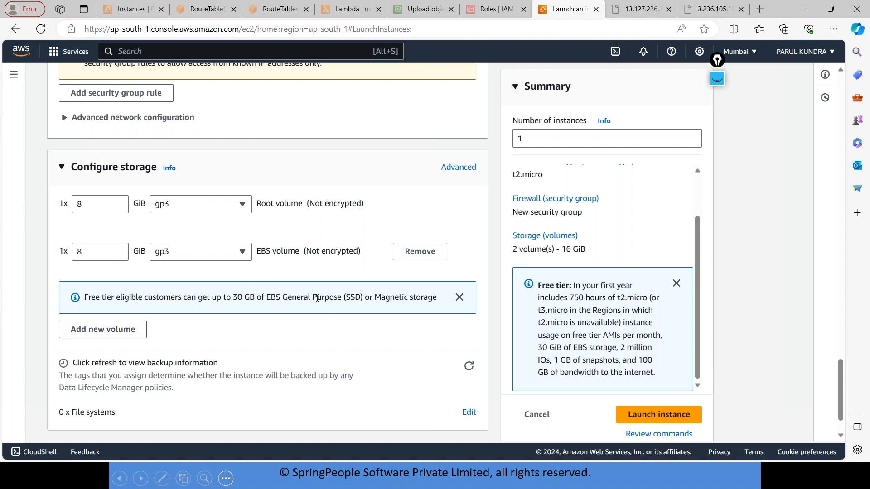
pyautogui.moveTo(265, 297); pyautogui.dragTo(282, 298)
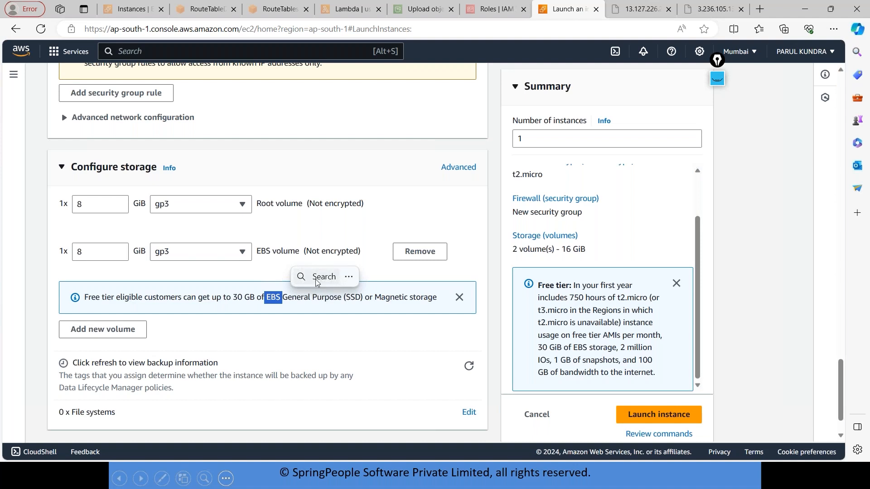
pyautogui.click(414, 252)
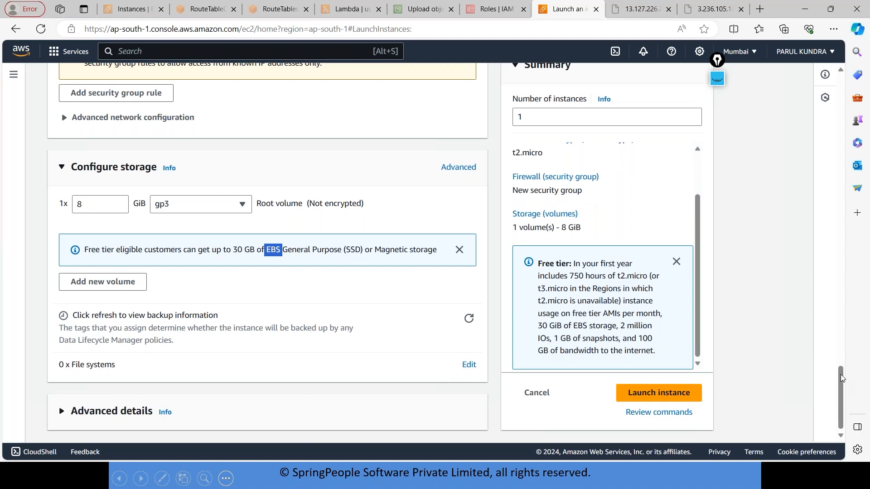
# Expand the advanced details and examine the tenancy options, leaving tenancy unselected.
pyautogui.click(123, 415)
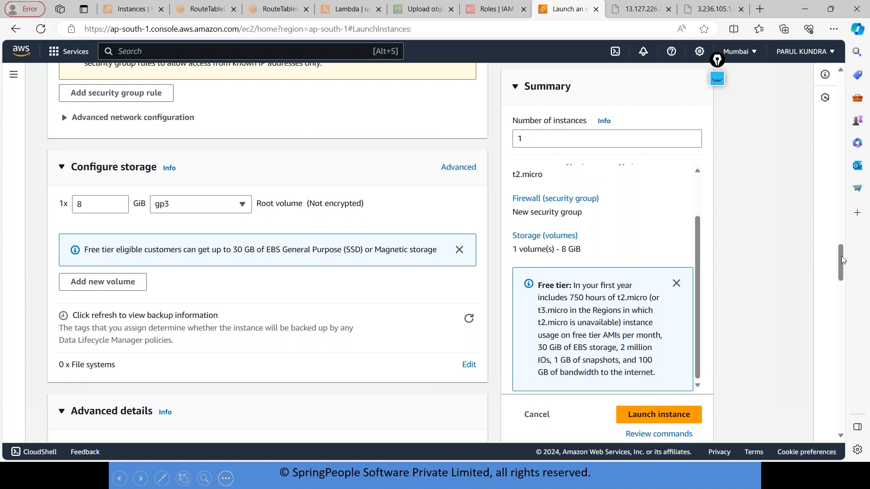
pyautogui.moveTo(840, 253); pyautogui.dragTo(843, 347)
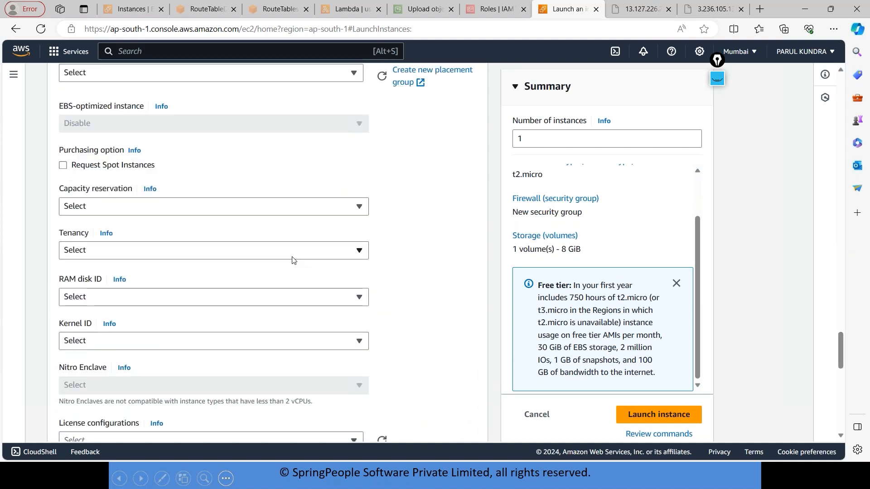
pyautogui.click(292, 257)
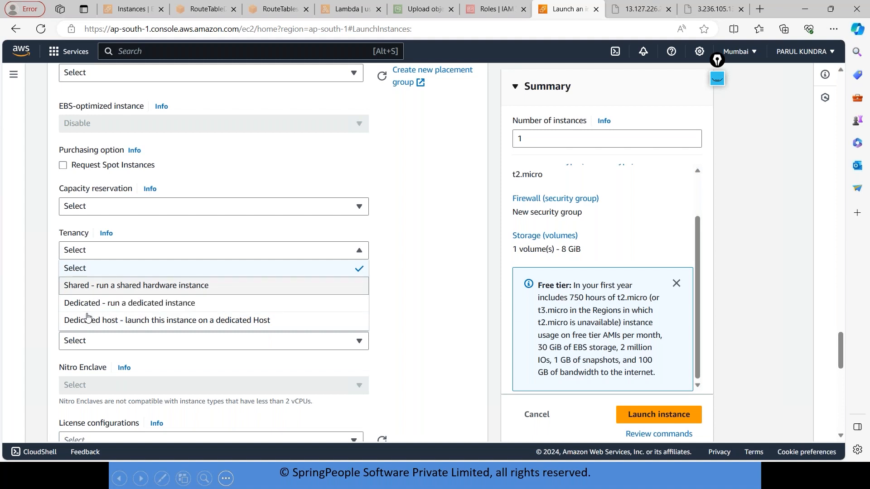
pyautogui.click(213, 268)
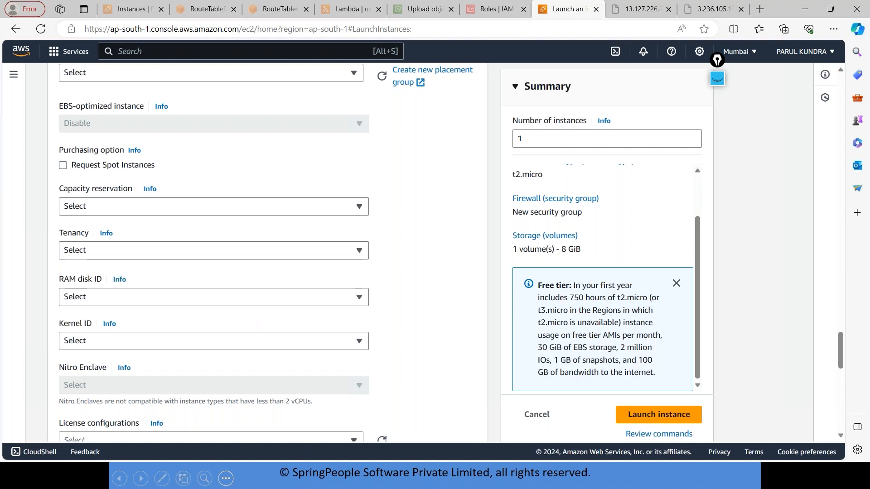
# Clear all existing on-screen annotations and activate the annotation pen.
pyautogui.click(716, 78)
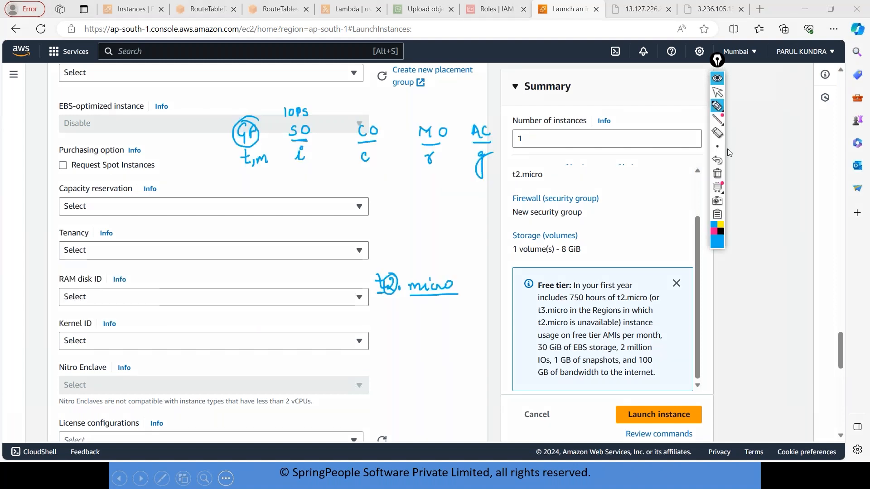
pyautogui.click(717, 173)
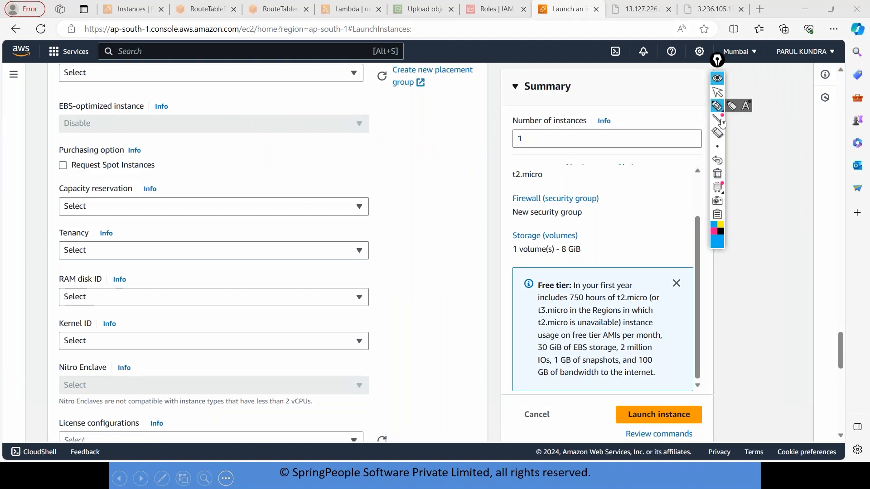
pyautogui.click(718, 107)
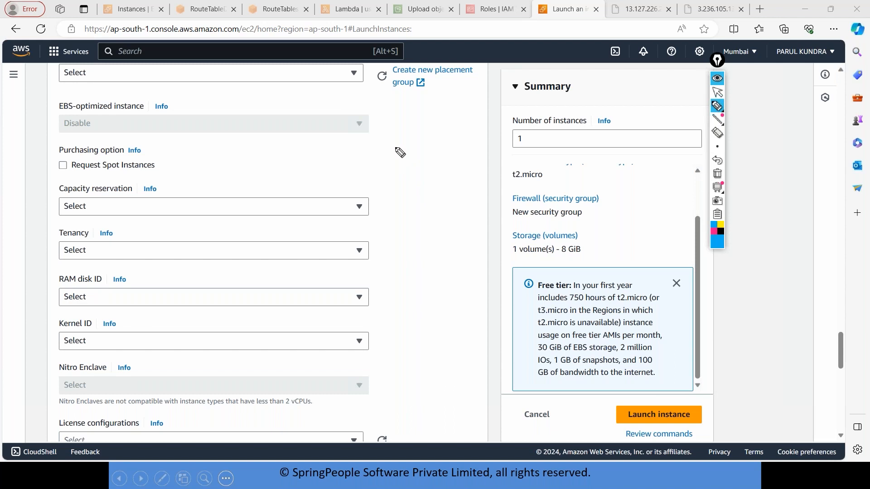
# Sketch a box holding three tall bars with a leader line, and write an underlined 7000 and a circled 2500 beside it.
pyautogui.moveTo(399, 151)
pyautogui.mouseDown()
pyautogui.moveTo(398, 208)
pyautogui.moveTo(398, 148)
pyautogui.moveTo(487, 150)
pyautogui.moveTo(490, 214)
pyautogui.moveTo(394, 209)
pyautogui.mouseUp()
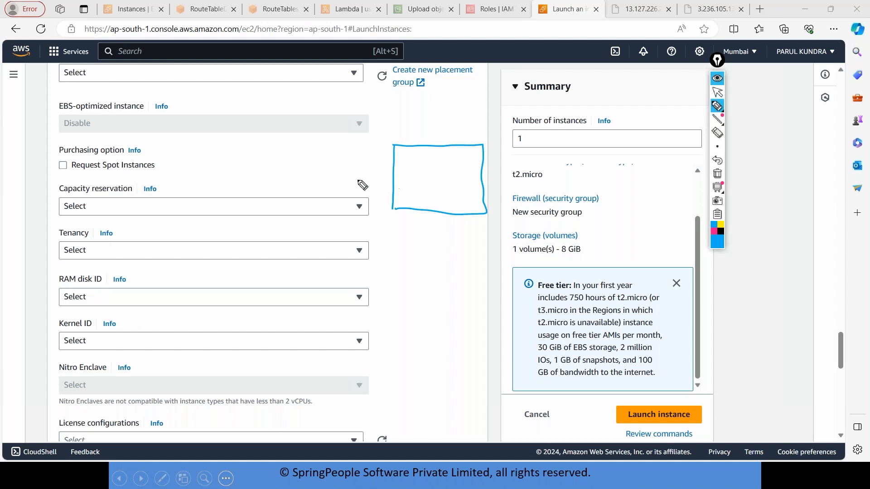
pyautogui.moveTo(354, 179)
pyautogui.mouseDown()
pyautogui.moveTo(352, 189)
pyautogui.moveTo(378, 182)
pyautogui.mouseUp()
pyautogui.moveTo(278, 162)
pyautogui.mouseDown()
pyautogui.moveTo(285, 168)
pyautogui.moveTo(296, 159)
pyautogui.moveTo(285, 175)
pyautogui.moveTo(292, 169)
pyautogui.mouseUp()
pyautogui.moveTo(361, 196); pyautogui.dragTo(376, 192)
pyautogui.moveTo(403, 160)
pyautogui.mouseDown()
pyautogui.moveTo(415, 158)
pyautogui.moveTo(414, 197)
pyautogui.moveTo(436, 162)
pyautogui.moveTo(448, 188)
pyautogui.mouseUp()
pyautogui.moveTo(460, 159)
pyautogui.mouseDown()
pyautogui.moveTo(472, 158)
pyautogui.moveTo(474, 178)
pyautogui.moveTo(459, 195)
pyautogui.mouseUp()
pyautogui.moveTo(507, 134); pyautogui.dragTo(474, 162)
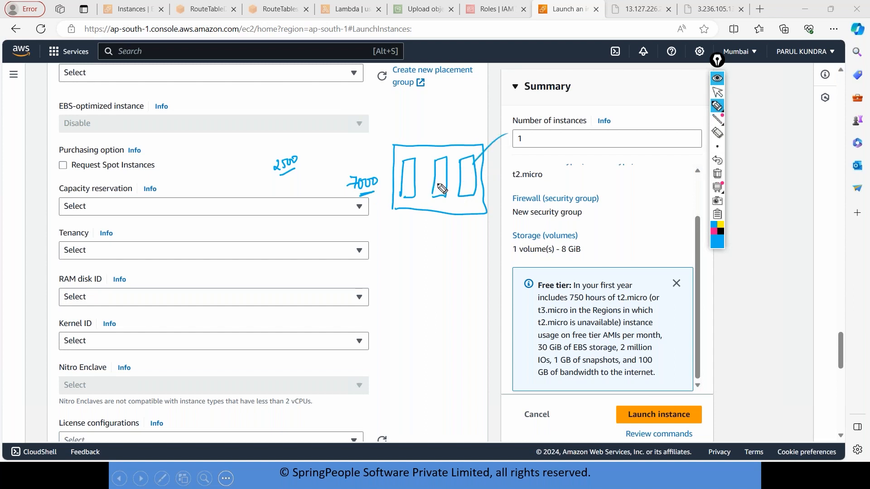
pyautogui.moveTo(303, 155); pyautogui.dragTo(303, 157)
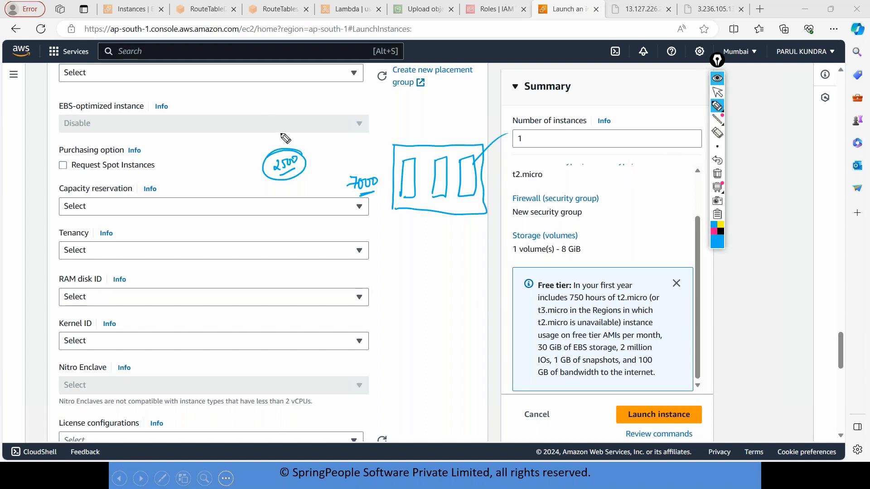
# Write 1,1 and sketch a long horizontal bar below it with a leader line labelled 30vCPU and 30GB.
pyautogui.moveTo(625, 186); pyautogui.dragTo(638, 196)
pyautogui.moveTo(622, 232)
pyautogui.mouseDown()
pyautogui.moveTo(622, 261)
pyautogui.moveTo(765, 272)
pyautogui.moveTo(619, 268)
pyautogui.mouseUp()
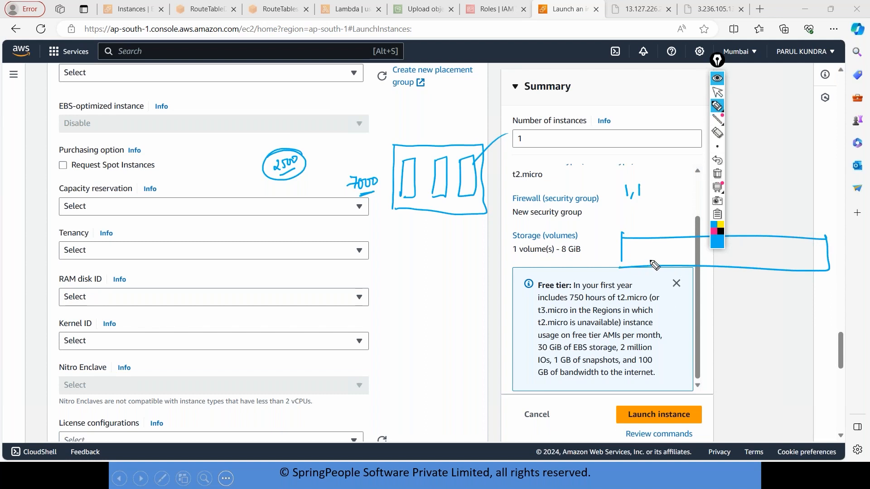
pyautogui.moveTo(732, 269)
pyautogui.mouseDown()
pyautogui.moveTo(756, 284)
pyautogui.moveTo(754, 300)
pyautogui.moveTo(802, 295)
pyautogui.mouseUp()
pyautogui.moveTo(749, 306)
pyautogui.mouseDown()
pyautogui.moveTo(756, 316)
pyautogui.moveTo(780, 314)
pyautogui.mouseUp()
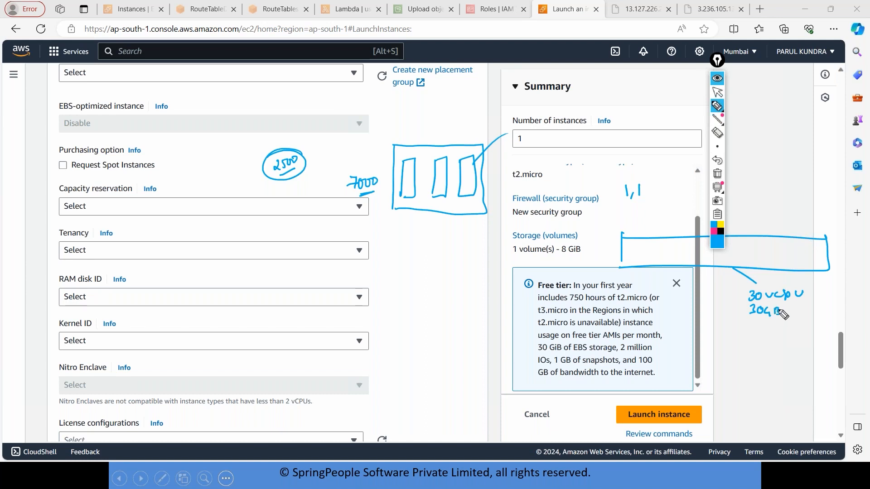
# Mark off the long bar's first section as SP, underline 1,1 and replace both 30 labels with 29.
pyautogui.moveTo(651, 238); pyautogui.dragTo(649, 263)
pyautogui.moveTo(622, 200); pyautogui.dragTo(642, 198)
pyautogui.moveTo(629, 250)
pyautogui.mouseDown()
pyautogui.moveTo(625, 256)
pyautogui.moveTo(636, 253)
pyautogui.mouseUp()
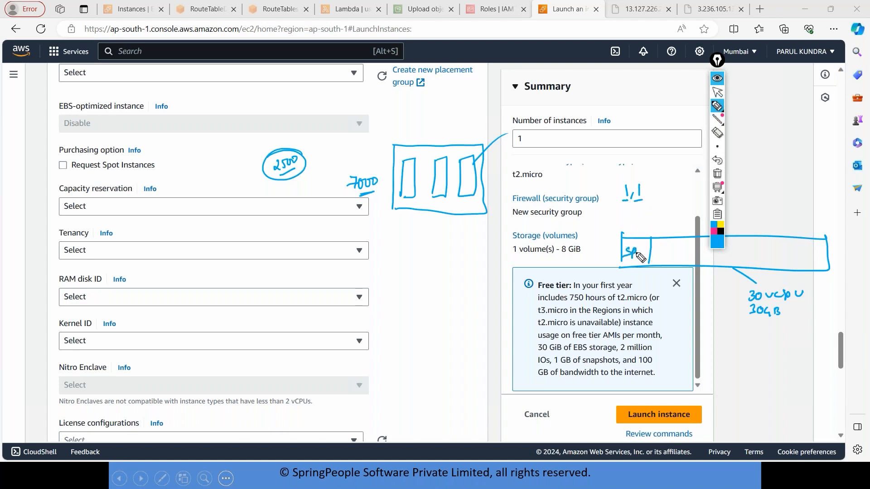
pyautogui.moveTo(748, 300)
pyautogui.mouseDown()
pyautogui.moveTo(760, 292)
pyautogui.moveTo(739, 303)
pyautogui.mouseUp()
pyautogui.moveTo(742, 297)
pyautogui.mouseDown()
pyautogui.moveTo(741, 309)
pyautogui.moveTo(760, 307)
pyautogui.moveTo(742, 325)
pyautogui.mouseUp()
# Divide the rest of the long bar into further sections with four vertical lines.
pyautogui.moveTo(676, 236); pyautogui.dragTo(674, 261)
pyautogui.moveTo(743, 238); pyautogui.dragTo(743, 267)
pyautogui.moveTo(775, 241); pyautogui.dragTo(774, 264)
pyautogui.moveTo(804, 239); pyautogui.dragTo(803, 264)
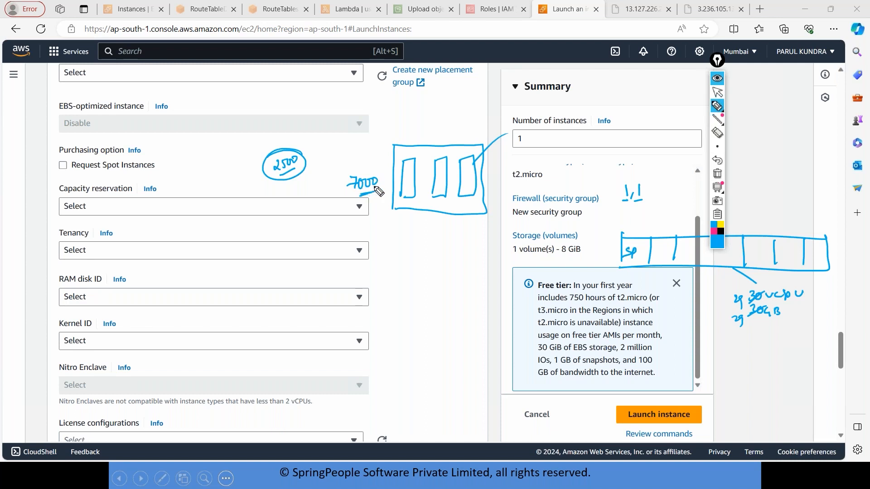
# Erase the circled 2500 and the box's leader line, and write DI above the box.
pyautogui.moveTo(313, 166); pyautogui.dragTo(295, 162)
pyautogui.moveTo(479, 146); pyautogui.dragTo(487, 143)
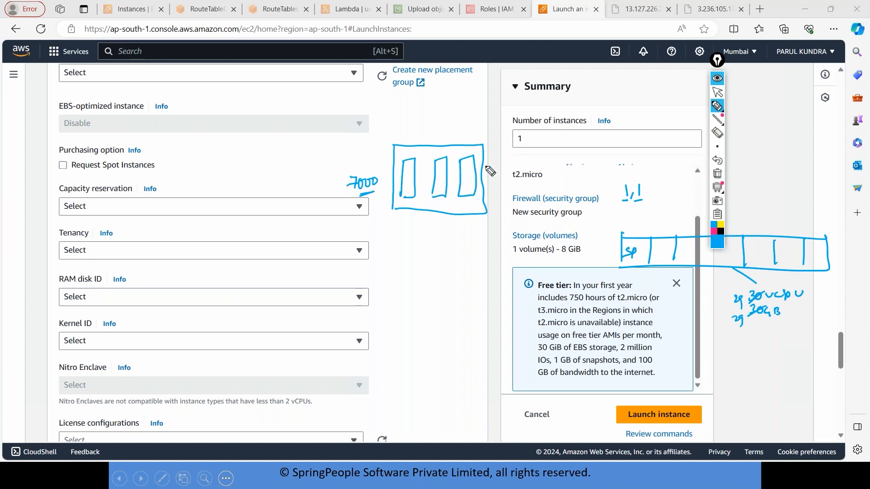
pyautogui.moveTo(487, 171); pyautogui.dragTo(414, 200)
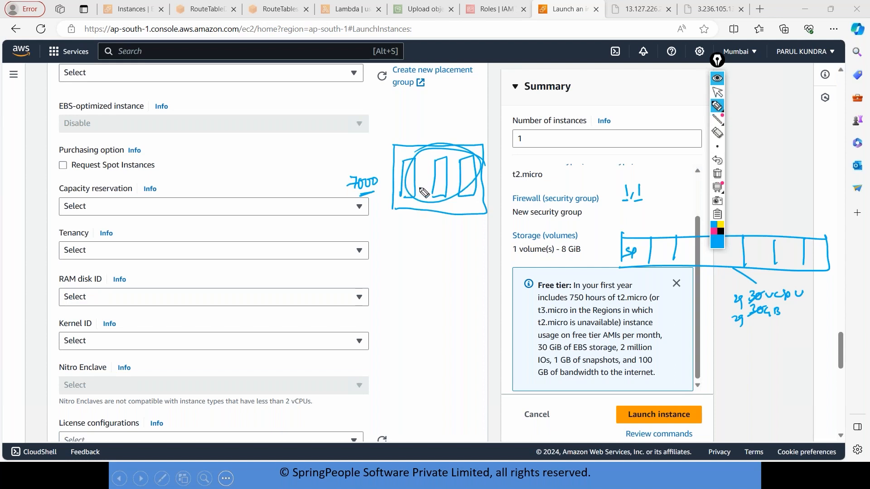
pyautogui.moveTo(392, 109); pyautogui.dragTo(411, 121)
pyautogui.hotkey('ctrl', 'z')
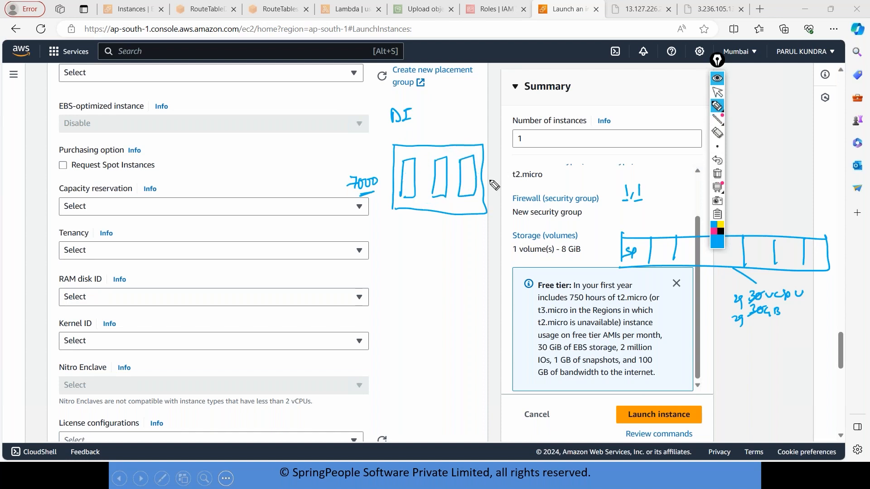
# Draw a narrow slot at the box's right edge with two lines fanning out, and write Awsome between them.
pyautogui.moveTo(479, 167); pyautogui.dragTo(479, 191)
pyautogui.moveTo(484, 168); pyautogui.dragTo(587, 100)
pyautogui.moveTo(486, 186); pyautogui.dragTo(553, 222)
pyautogui.moveTo(554, 176); pyautogui.dragTo(615, 169)
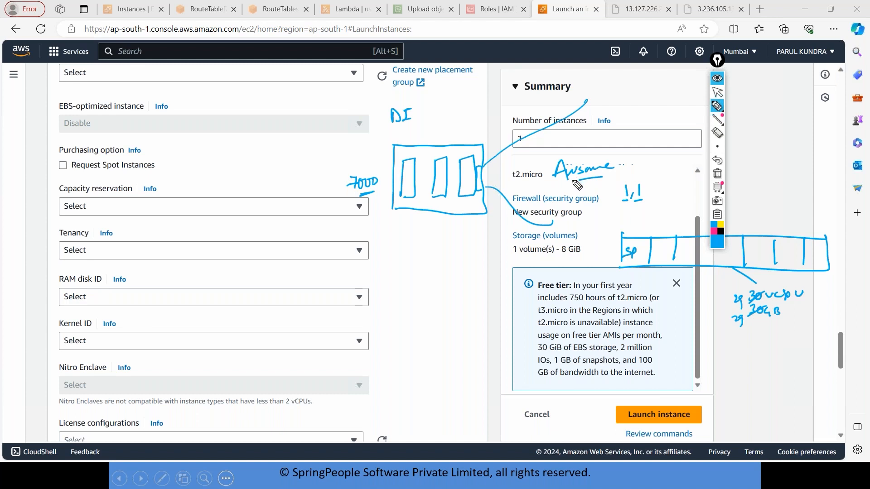
# Write 201 above the 7000 beside the box and underline 7000 again.
pyautogui.moveTo(358, 150)
pyautogui.mouseDown()
pyautogui.moveTo(368, 157)
pyautogui.moveTo(369, 149)
pyautogui.mouseUp()
pyautogui.moveTo(377, 147); pyautogui.dragTo(377, 156)
pyautogui.moveTo(349, 199); pyautogui.dragTo(376, 194)
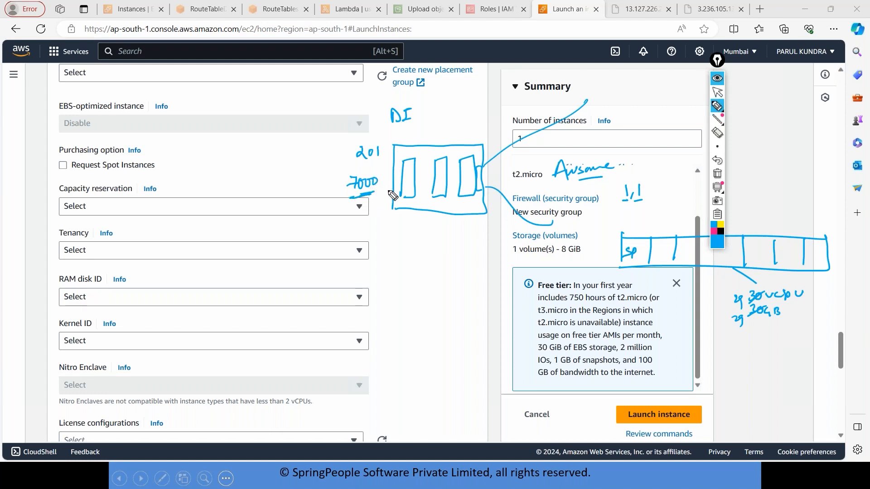
# Underline 201 and sketch a second box labelled DH, holding three small rectangles, below the DI box.
pyautogui.moveTo(357, 165); pyautogui.dragTo(379, 164)
pyautogui.moveTo(400, 260)
pyautogui.mouseDown()
pyautogui.moveTo(402, 271)
pyautogui.moveTo(419, 266)
pyautogui.mouseUp()
pyautogui.moveTo(421, 259); pyautogui.dragTo(421, 272)
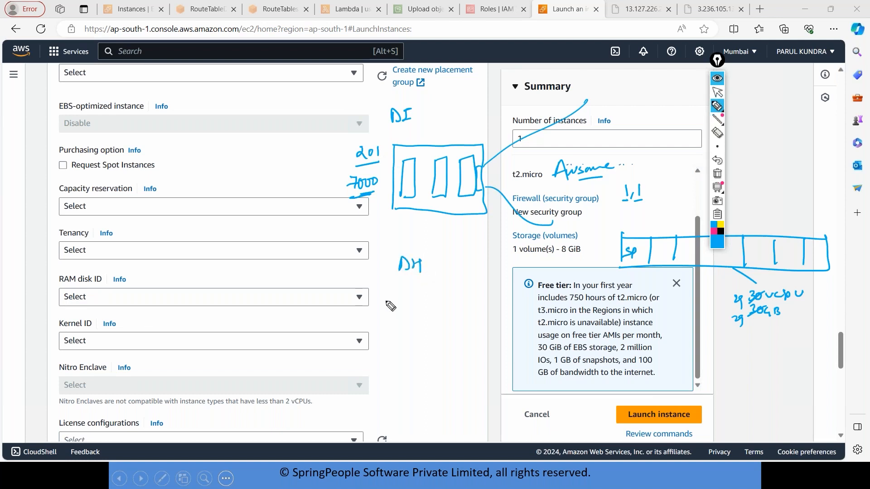
pyautogui.moveTo(387, 300)
pyautogui.mouseDown()
pyautogui.moveTo(453, 360)
pyautogui.moveTo(401, 361)
pyautogui.mouseUp()
pyautogui.moveTo(396, 307)
pyautogui.mouseDown()
pyautogui.moveTo(462, 306)
pyautogui.moveTo(474, 320)
pyautogui.moveTo(459, 332)
pyautogui.mouseUp()
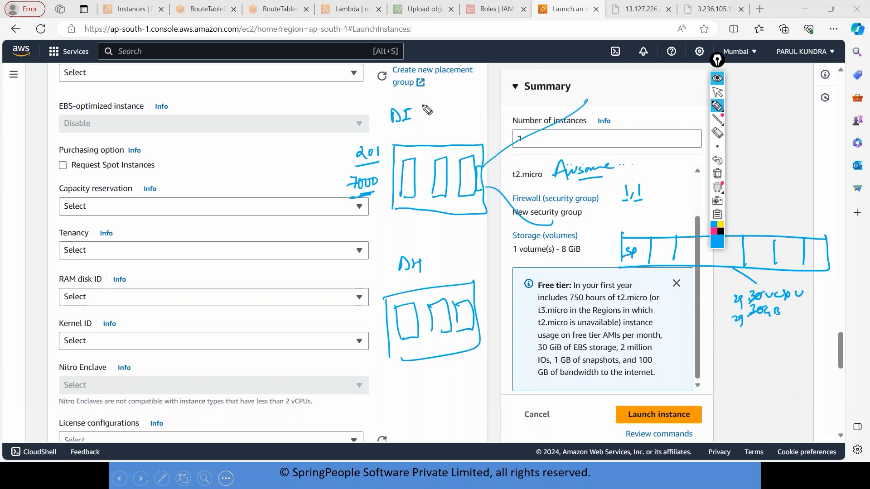
# Write S, DI, DH beside the EBS-optimized instance label with DH underlined, circle the DH label above the lower box, and hide the annotations.
pyautogui.moveTo(227, 98); pyautogui.dragTo(221, 108)
pyautogui.moveTo(230, 109); pyautogui.dragTo(290, 96)
pyautogui.moveTo(300, 105); pyautogui.dragTo(300, 104)
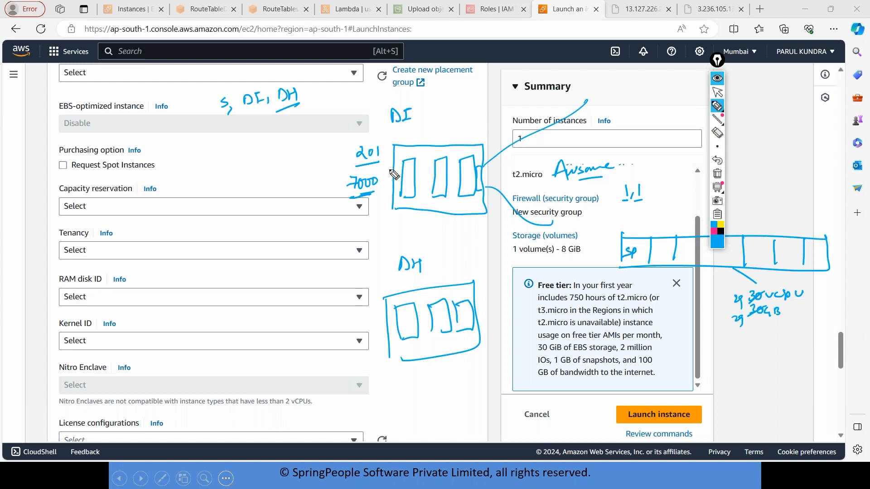
pyautogui.moveTo(436, 260); pyautogui.dragTo(428, 276)
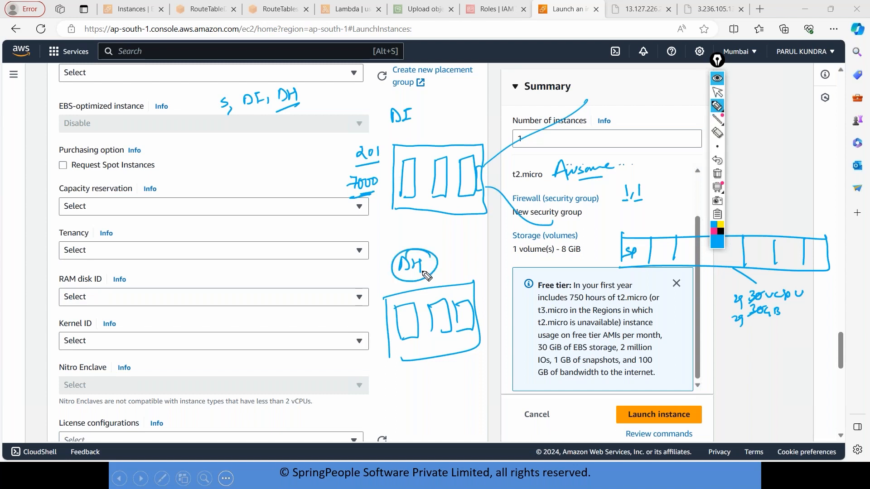
pyautogui.click(717, 78)
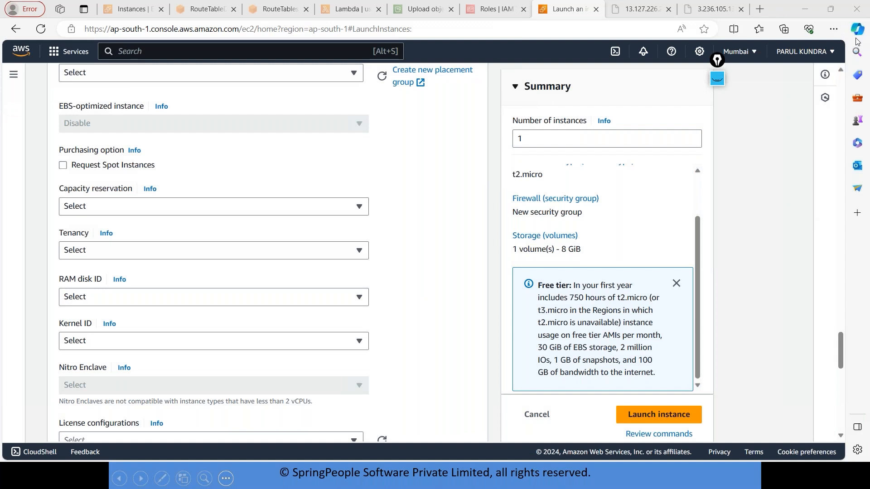
# Search the web for aws pricing calculator in a new browser tab and open the AWS Pricing Calculator site.
pyautogui.click(641, 17)
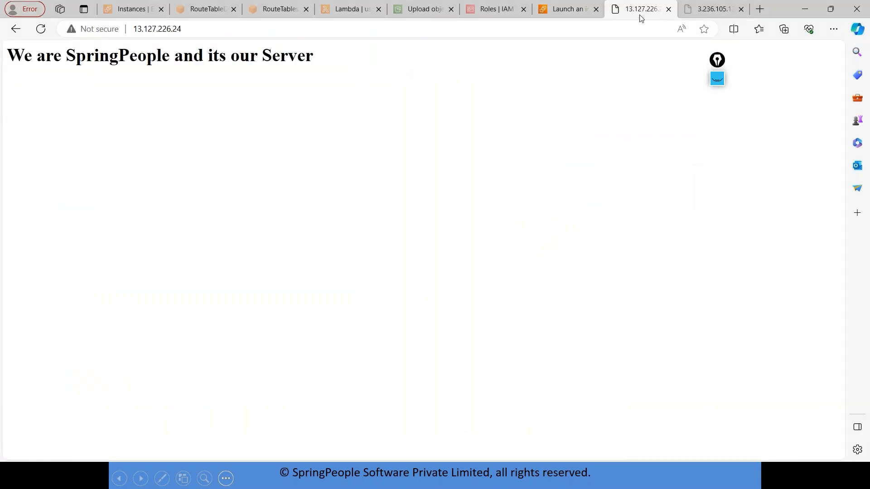
pyautogui.click(760, 9)
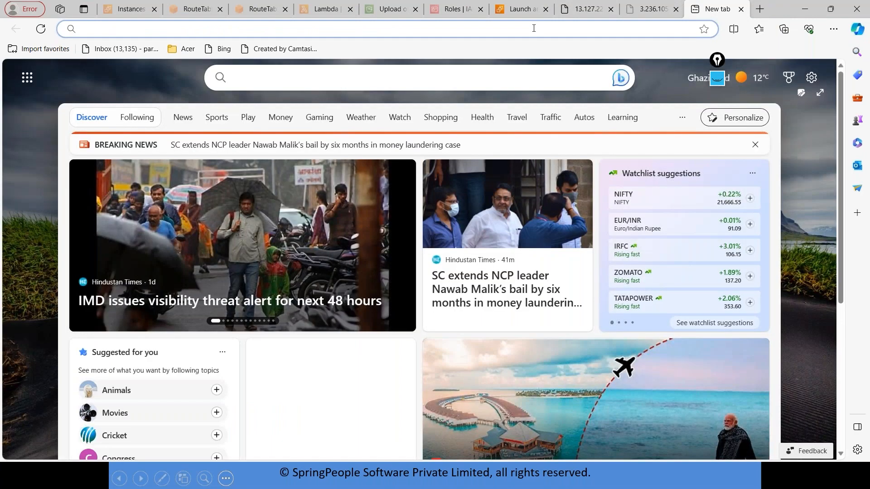
pyautogui.click(534, 28)
pyautogui.write('aws')
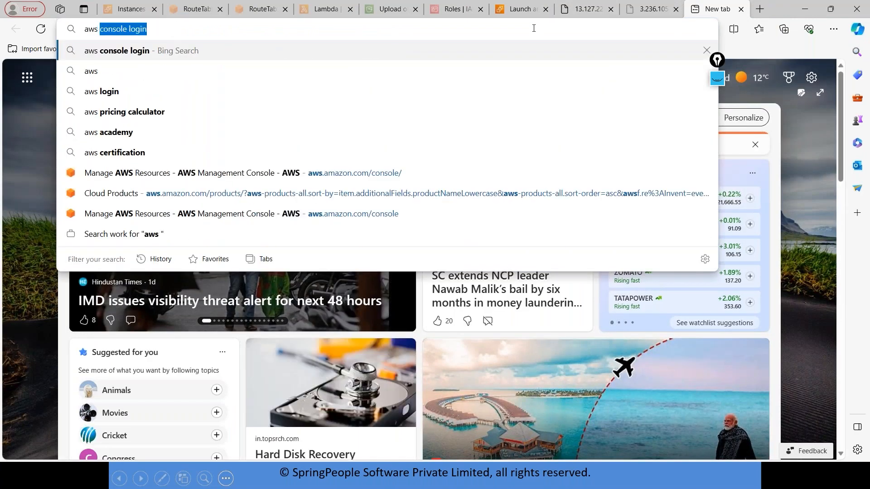
pyautogui.click(252, 119)
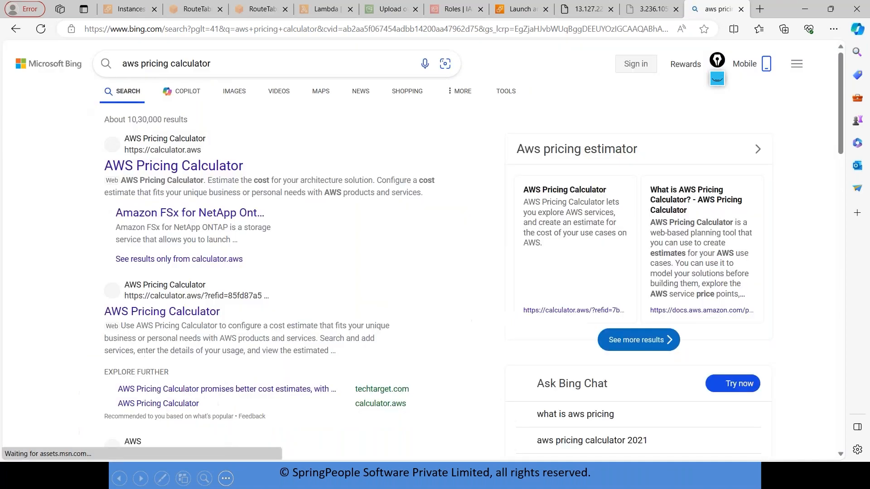
pyautogui.click(194, 165)
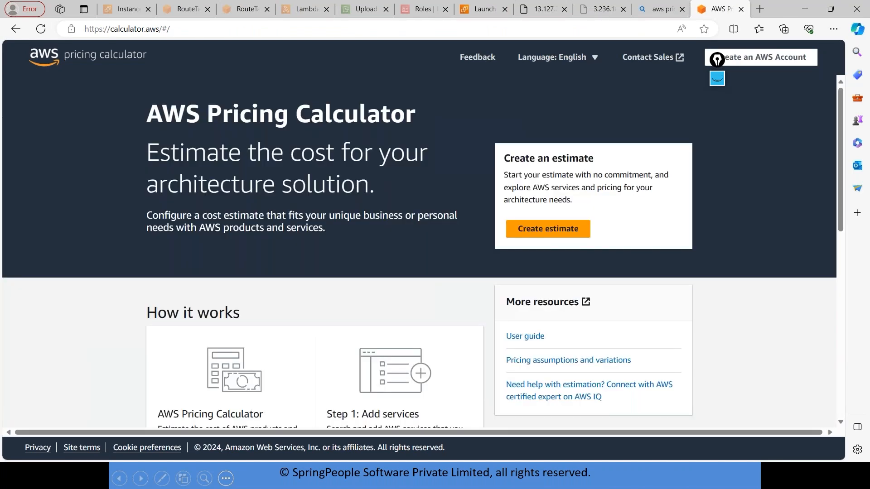
# Start a new cost estimate and set its region to Asia Pacific (Mumbai).
pyautogui.click(561, 236)
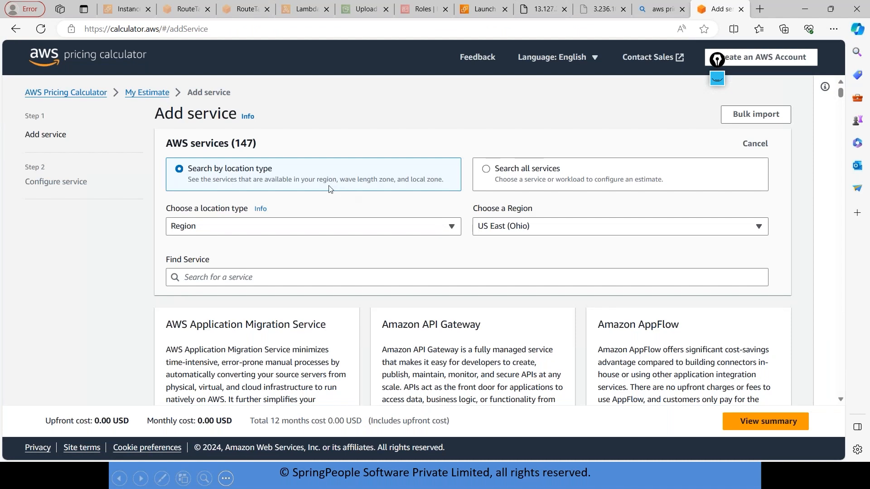
pyautogui.click(587, 230)
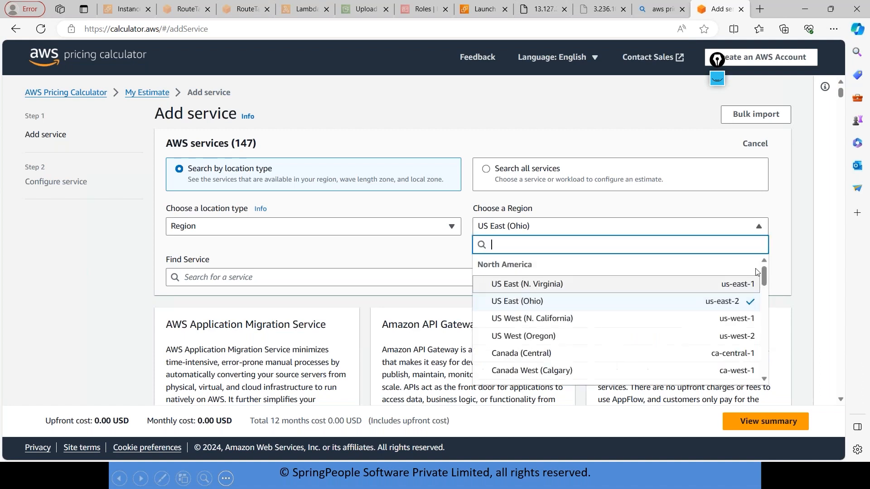
pyautogui.moveTo(762, 273); pyautogui.dragTo(762, 302)
pyautogui.click(574, 341)
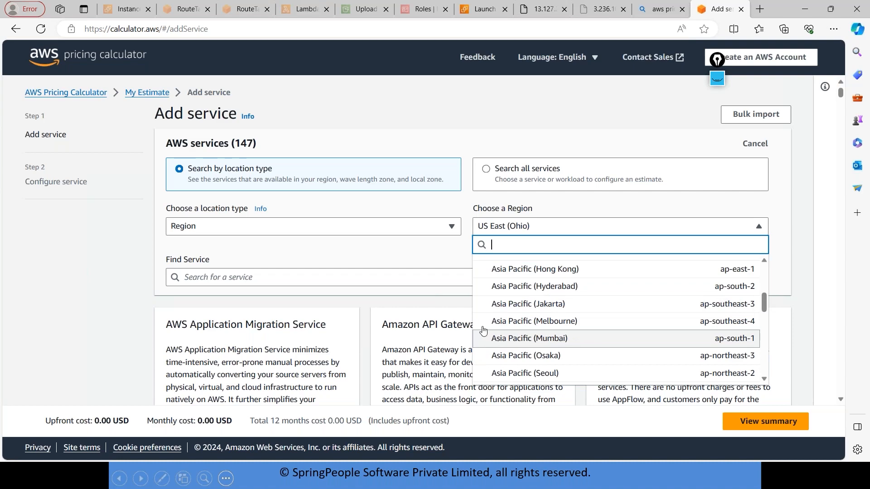
# Find the ec2 service and start configuring Amazon EC2 for the estimate.
pyautogui.click(254, 281)
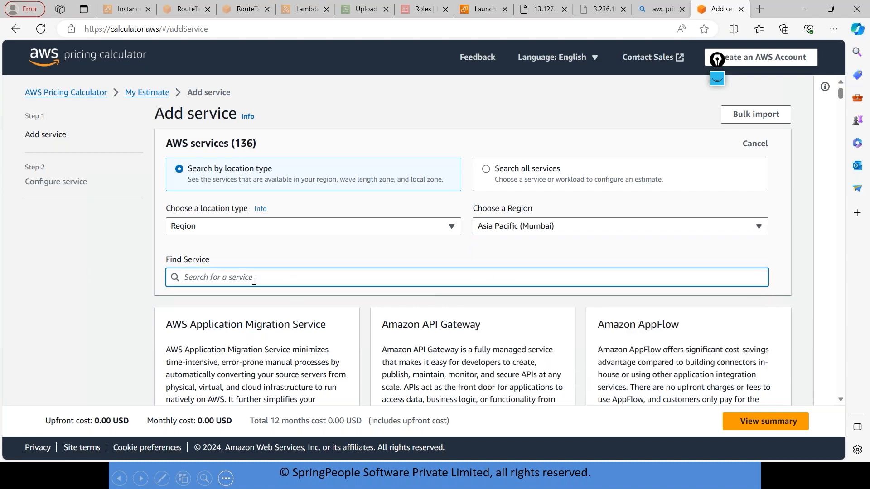
pyautogui.write('ec2')
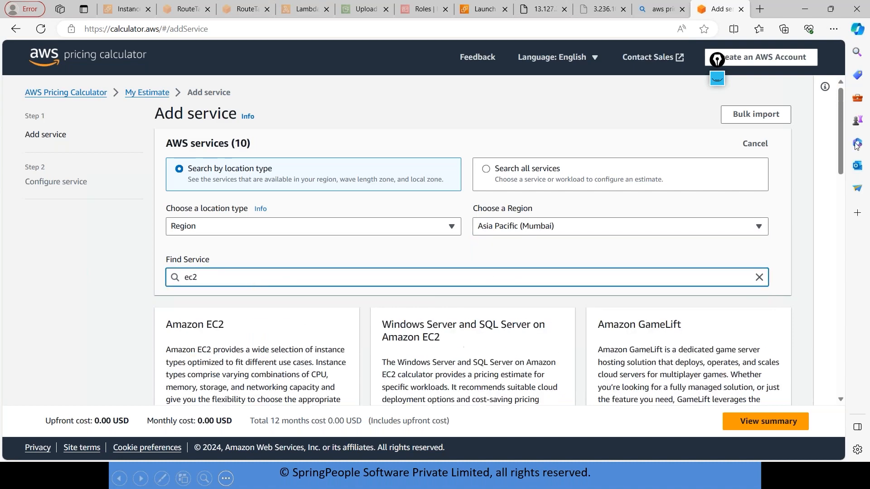
pyautogui.scroll(-3, 841, 126)
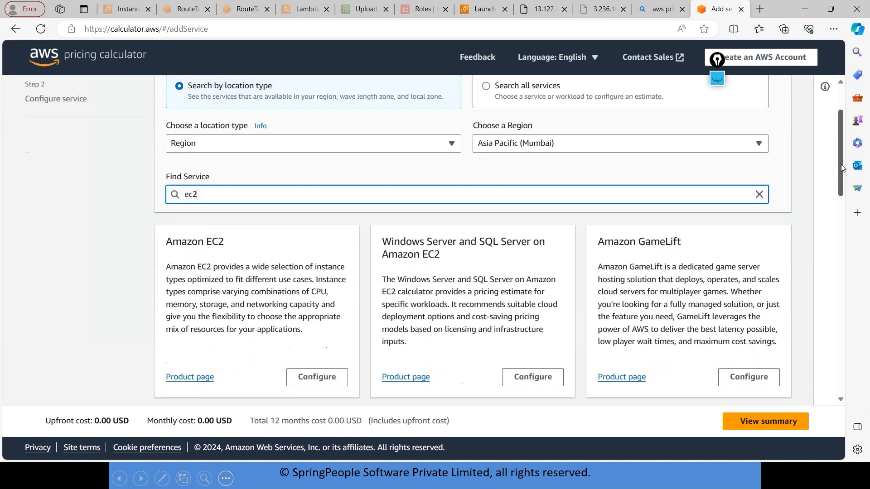
pyautogui.click(317, 320)
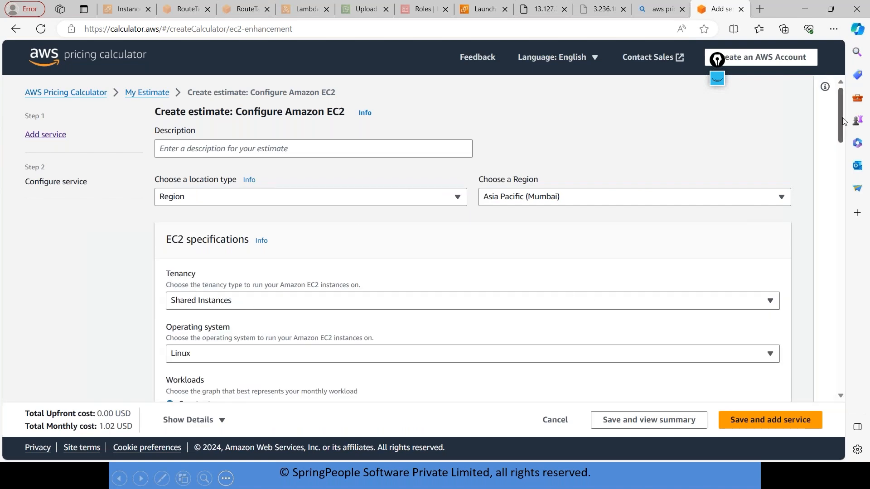
# Examine the tenancy choices in the EC2 specifications without changing the selection.
pyautogui.moveTo(842, 128); pyautogui.dragTo(867, 122)
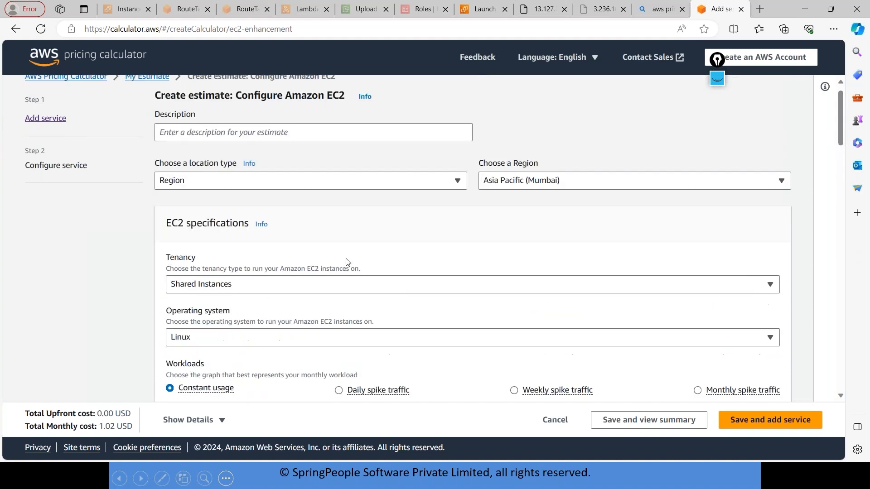
pyautogui.click(283, 285)
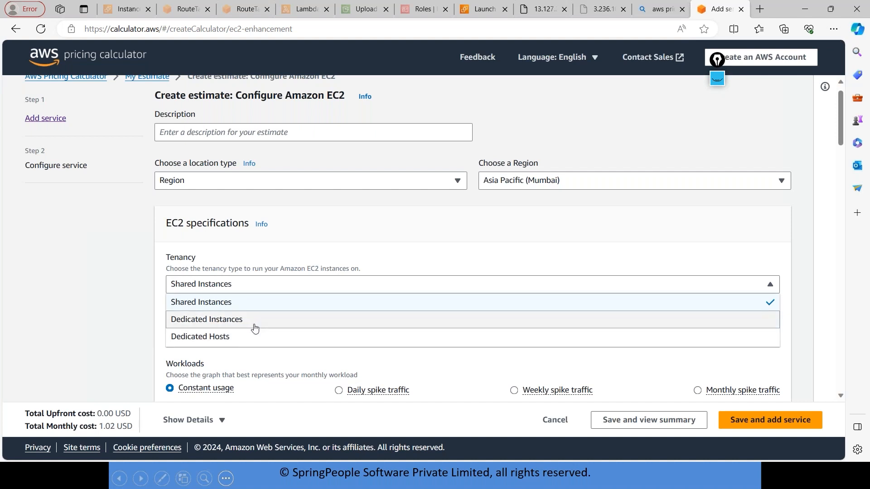
pyautogui.click(124, 272)
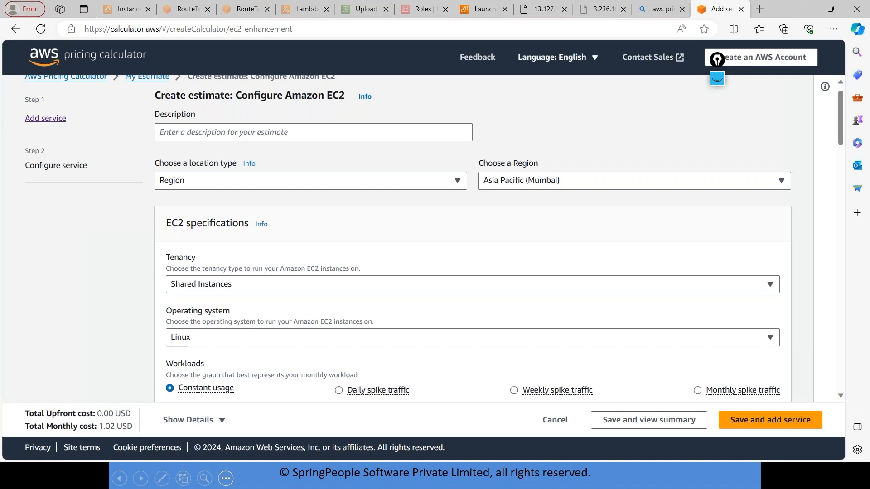
# Switch to the PowerPoint slide show and advance to the Tenancy in AWS slide.
pyautogui.click(814, 10)
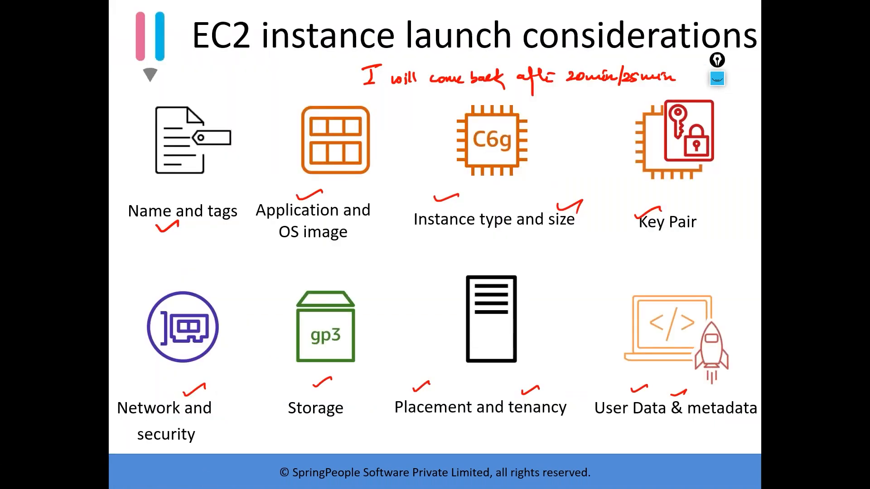
pyautogui.press('Right')
pyautogui.press('Right')
pyautogui.press('Right')
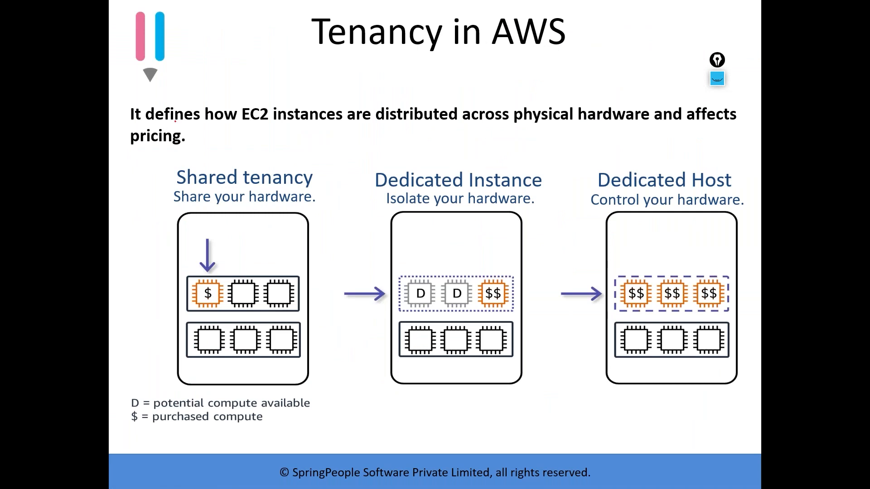
# Draw red check marks on the Shared tenancy, Dedicated Instance and Dedicated Host headings.
pyautogui.moveTo(259, 187); pyautogui.dragTo(280, 180)
pyautogui.moveTo(413, 173); pyautogui.dragTo(437, 165)
pyautogui.moveTo(602, 171); pyautogui.dragTo(630, 164)
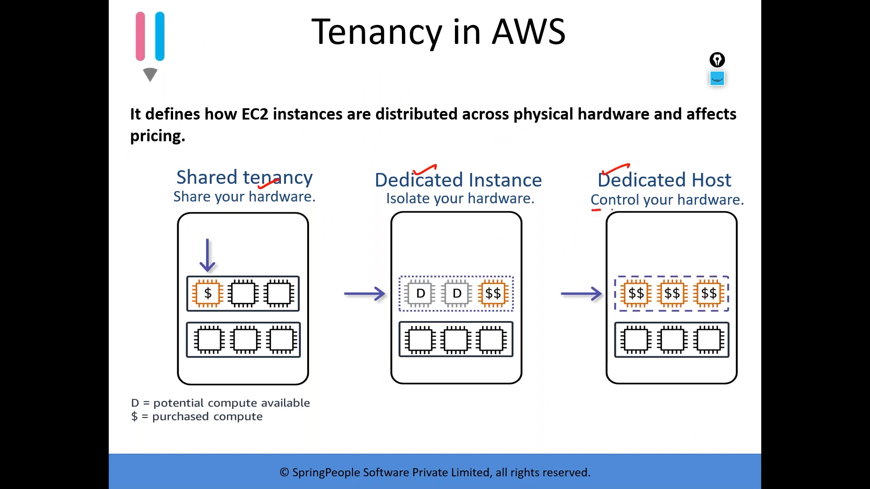
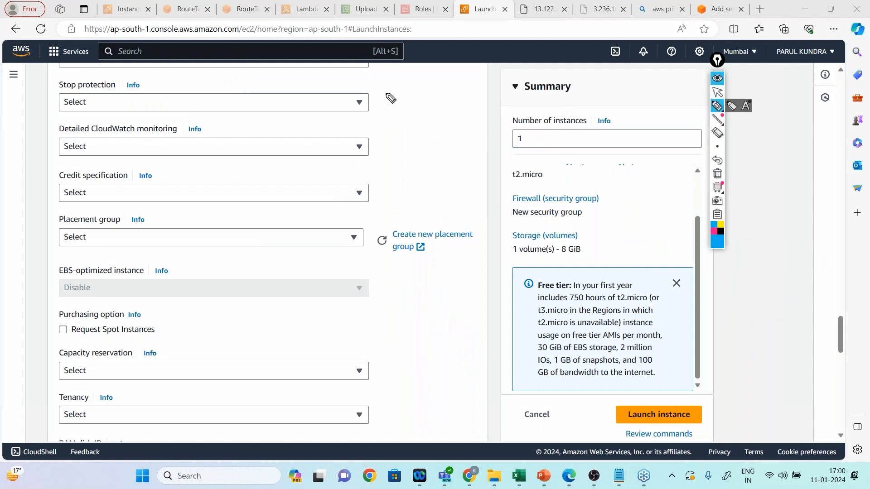
# Write the blue handwritten labels Cluster, Spread and Partition side by side across the launch page.
pyautogui.moveTo(385, 93); pyautogui.dragTo(381, 104)
pyautogui.hotkey('ctrl', 'z')
pyautogui.moveTo(390, 90)
pyautogui.mouseDown()
pyautogui.moveTo(383, 100)
pyautogui.moveTo(434, 86)
pyautogui.mouseUp()
pyautogui.moveTo(272, 91); pyautogui.dragTo(311, 100)
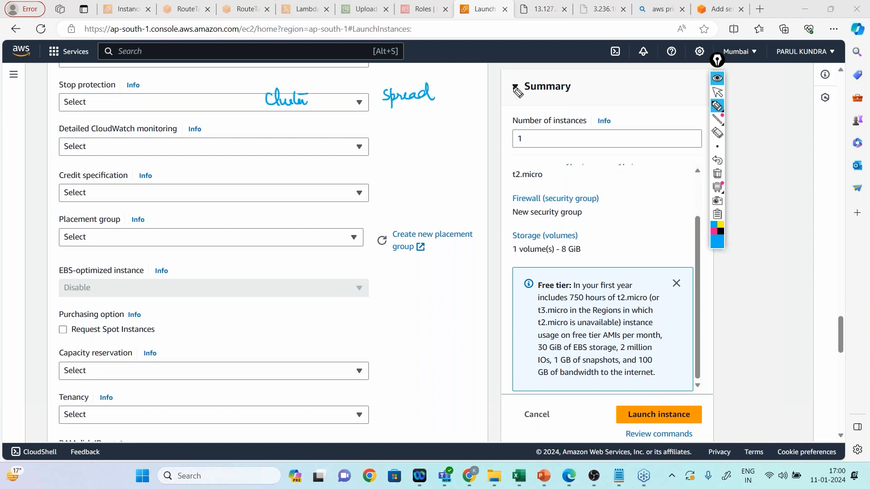
pyautogui.moveTo(500, 90); pyautogui.dragTo(553, 96)
# Sketch a three-by-three grid of tightly linked boxes under the Cluster label and circle the label.
pyautogui.moveTo(264, 119)
pyautogui.mouseDown()
pyautogui.moveTo(265, 132)
pyautogui.moveTo(301, 132)
pyautogui.moveTo(272, 153)
pyautogui.moveTo(298, 146)
pyautogui.moveTo(272, 171)
pyautogui.moveTo(290, 161)
pyautogui.moveTo(294, 171)
pyautogui.moveTo(290, 127)
pyautogui.moveTo(270, 141)
pyautogui.moveTo(281, 144)
pyautogui.mouseUp()
pyautogui.moveTo(292, 128)
pyautogui.mouseDown()
pyautogui.moveTo(291, 146)
pyautogui.moveTo(276, 148)
pyautogui.moveTo(298, 145)
pyautogui.moveTo(281, 164)
pyautogui.moveTo(292, 164)
pyautogui.mouseUp()
pyautogui.moveTo(299, 100)
pyautogui.mouseDown()
pyautogui.moveTo(283, 84)
pyautogui.moveTo(313, 97)
pyautogui.mouseUp()
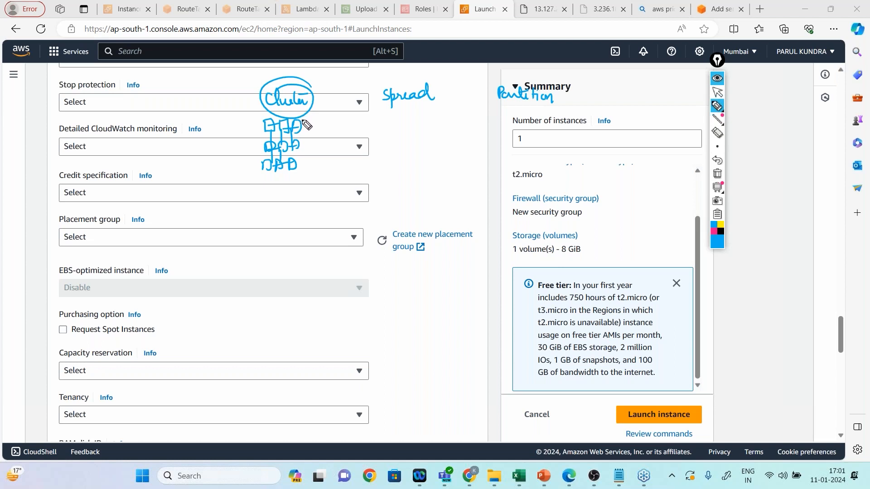
# Underline Spread, sketch three widely spaced pairs of boxes beneath it, cross out the first pair and underline the other two.
pyautogui.moveTo(385, 110); pyautogui.dragTo(429, 107)
pyautogui.moveTo(375, 138); pyautogui.dragTo(378, 150)
pyautogui.moveTo(431, 132)
pyautogui.mouseDown()
pyautogui.moveTo(446, 144)
pyautogui.moveTo(431, 144)
pyautogui.mouseUp()
pyautogui.moveTo(486, 127)
pyautogui.mouseDown()
pyautogui.moveTo(484, 143)
pyautogui.moveTo(503, 141)
pyautogui.mouseUp()
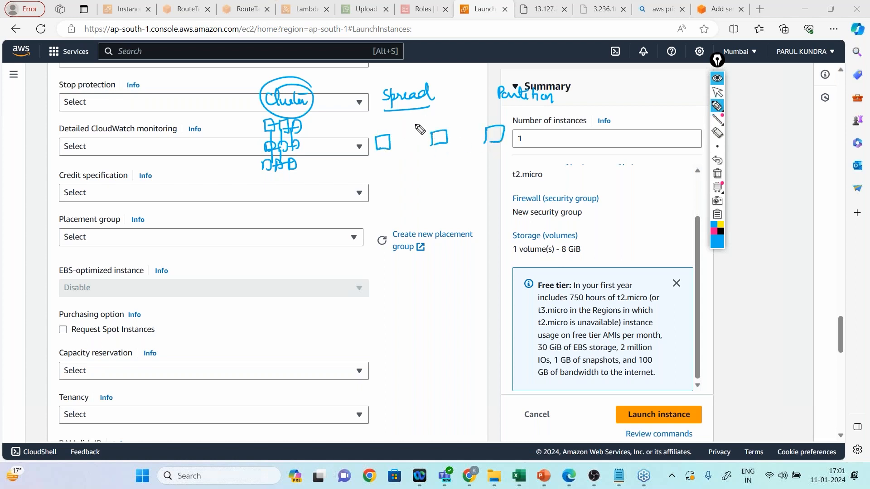
pyautogui.moveTo(381, 158)
pyautogui.mouseDown()
pyautogui.moveTo(381, 171)
pyautogui.moveTo(427, 170)
pyautogui.mouseUp()
pyautogui.moveTo(428, 158); pyautogui.dragTo(431, 170)
pyautogui.moveTo(472, 151); pyautogui.dragTo(472, 164)
pyautogui.moveTo(473, 151); pyautogui.dragTo(478, 163)
pyautogui.moveTo(352, 127); pyautogui.dragTo(396, 166)
pyautogui.moveTo(397, 124); pyautogui.dragTo(368, 177)
pyautogui.moveTo(421, 173); pyautogui.dragTo(483, 159)
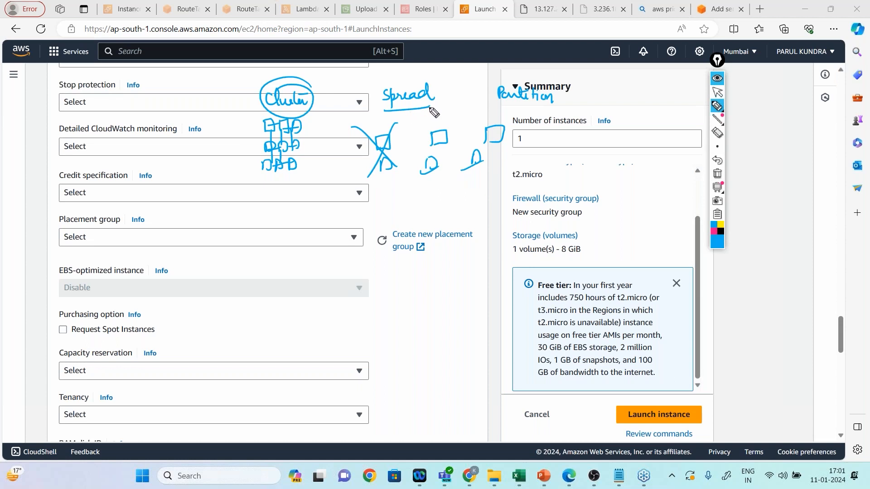
# Underline Partition, add check marks to Cluster and Spread, and hide the screen annotations.
pyautogui.moveTo(502, 110); pyautogui.dragTo(553, 105)
pyautogui.moveTo(306, 91); pyautogui.dragTo(330, 77)
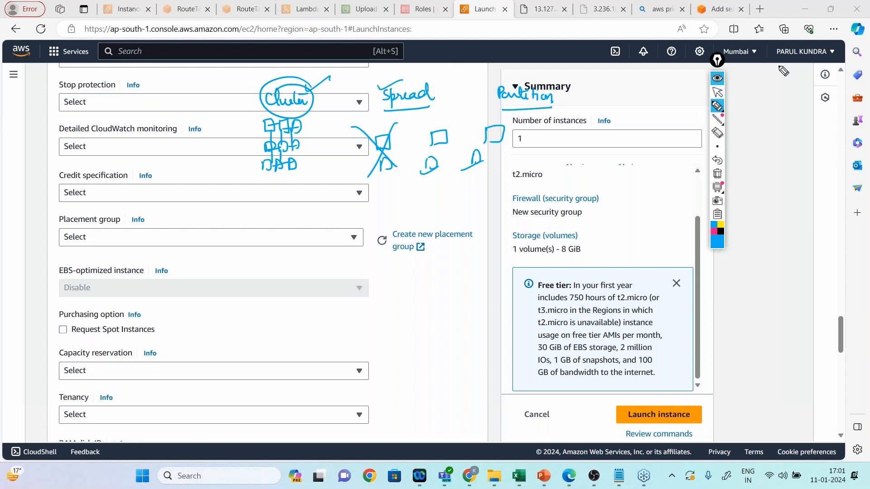
pyautogui.click(717, 78)
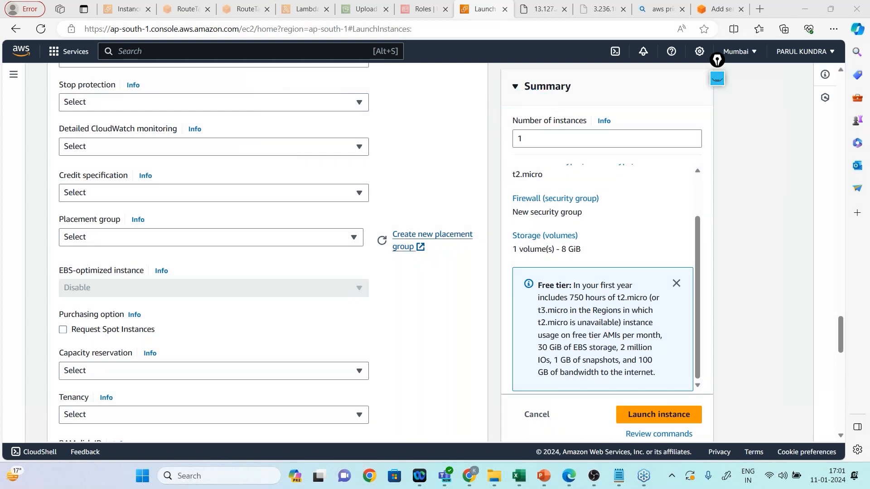
# Examine the placement strategies offered for a new placement group without creating one, and return to the instance launch page.
pyautogui.click(432, 234)
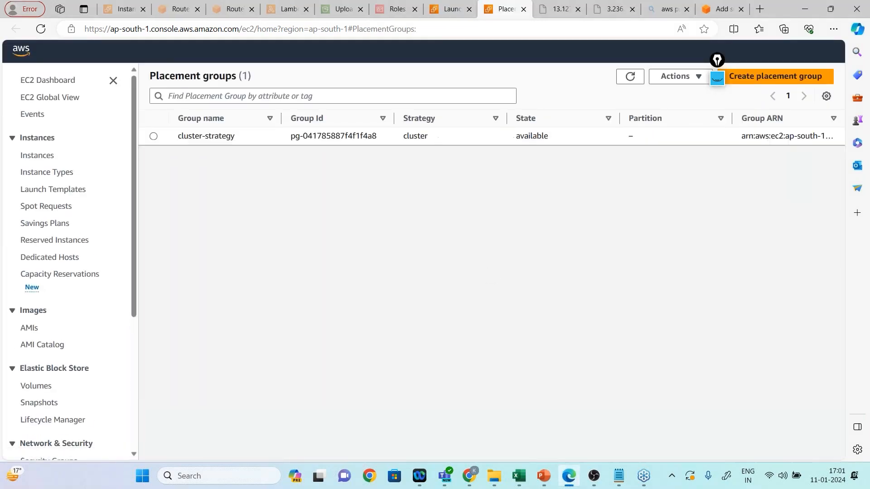
pyautogui.click(720, 76)
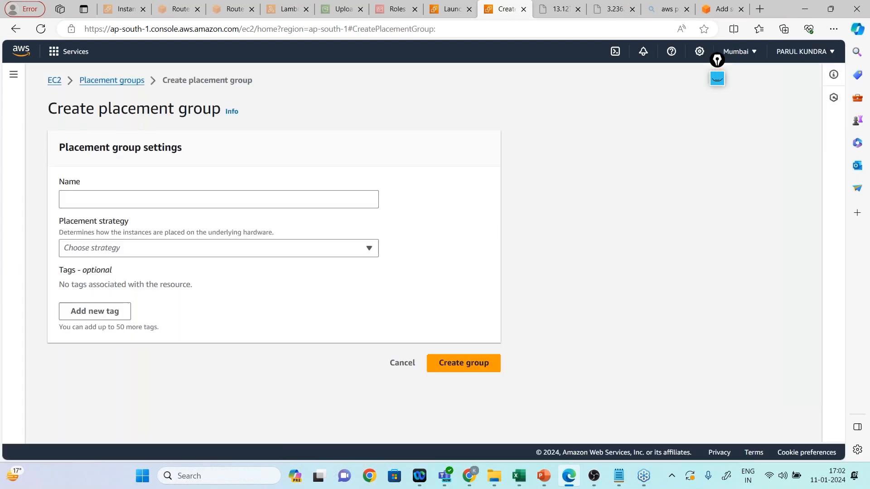
pyautogui.click(219, 249)
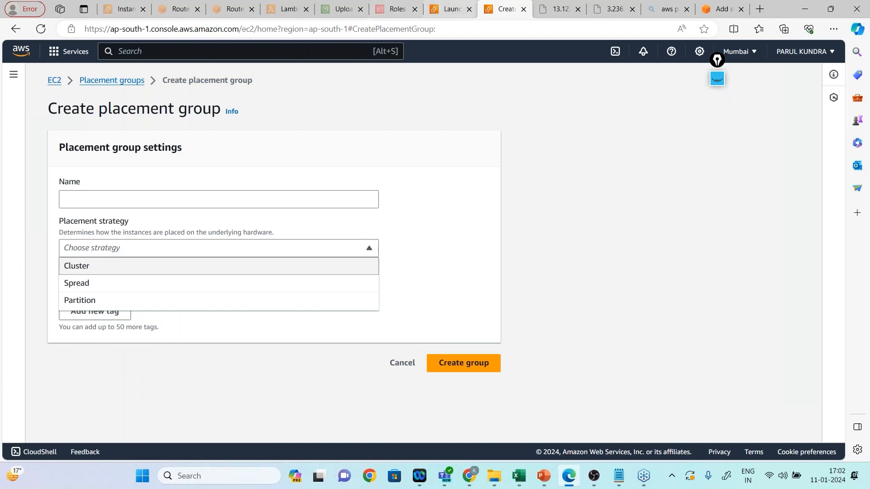
pyautogui.click(449, 10)
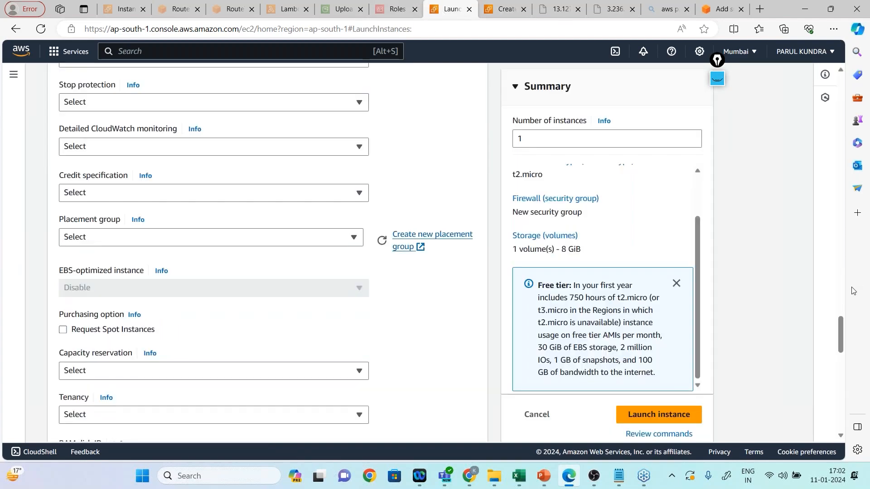
# Copy the bash script that installs and starts httpd from the Apache and Buket policy note into the instance's user data.
pyautogui.moveTo(840, 328); pyautogui.dragTo(840, 410)
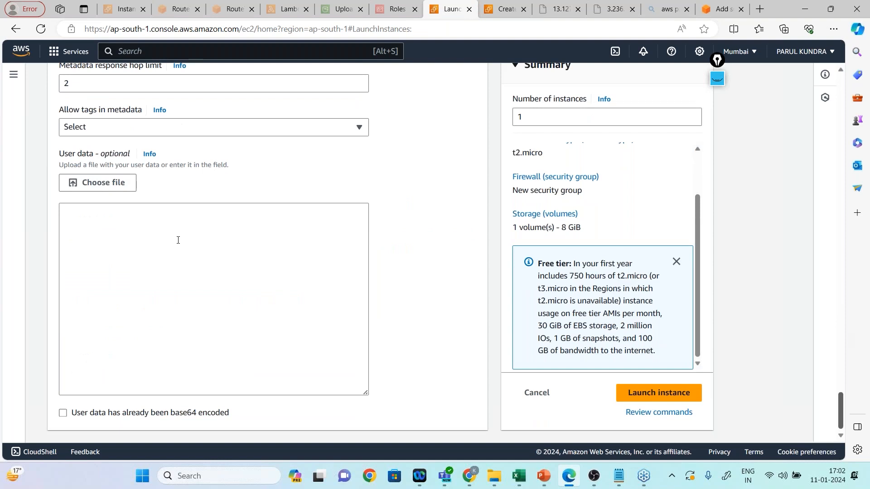
pyautogui.click(178, 240)
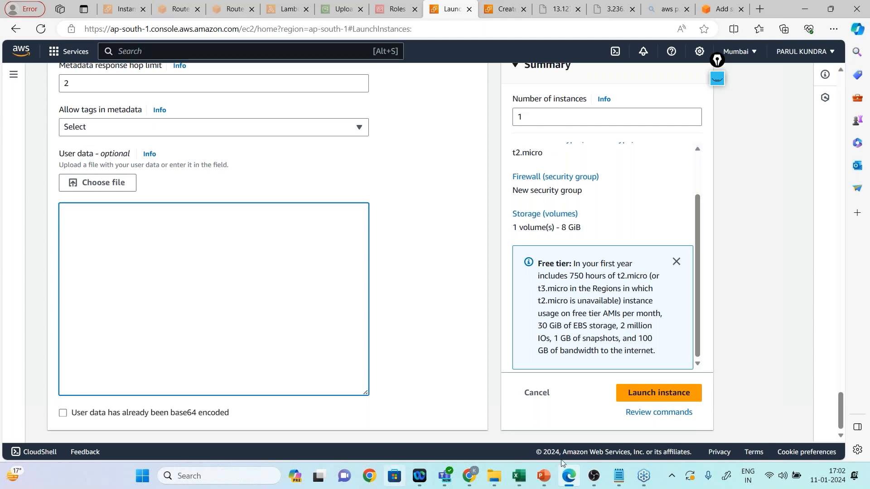
pyautogui.moveTo(618, 475)
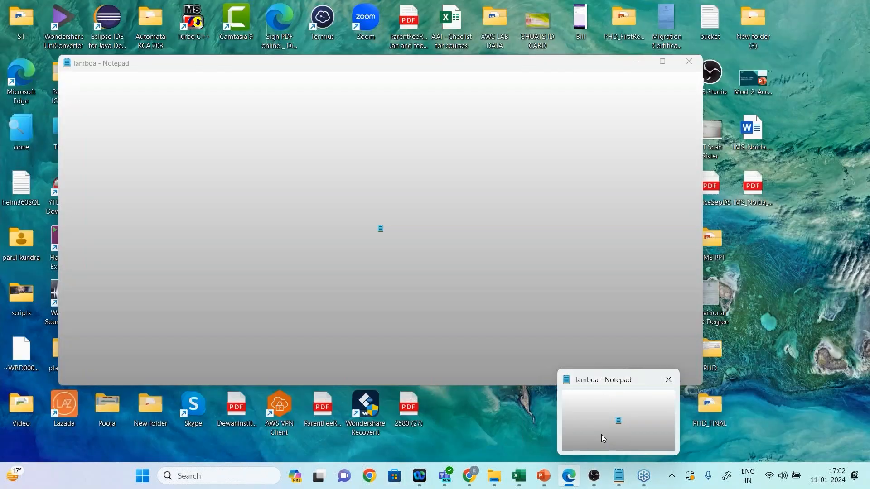
pyautogui.click(601, 434)
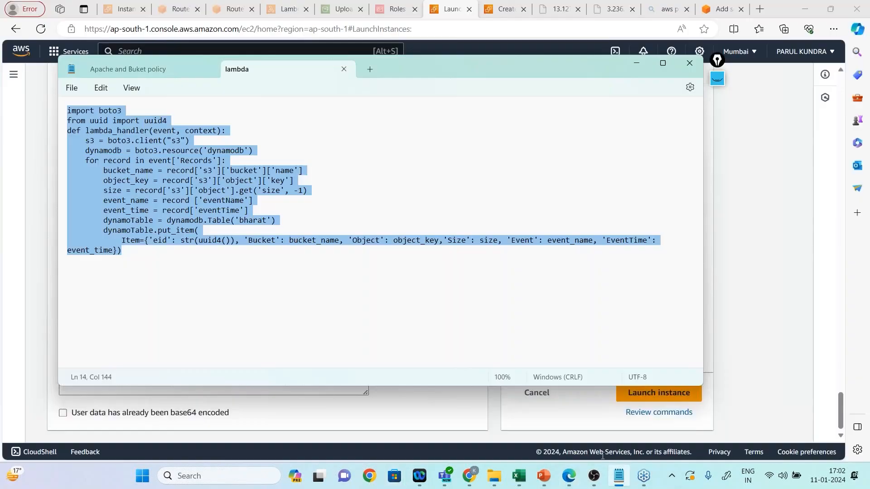
pyautogui.click(133, 69)
pyautogui.moveTo(173, 174); pyautogui.dragTo(56, 103)
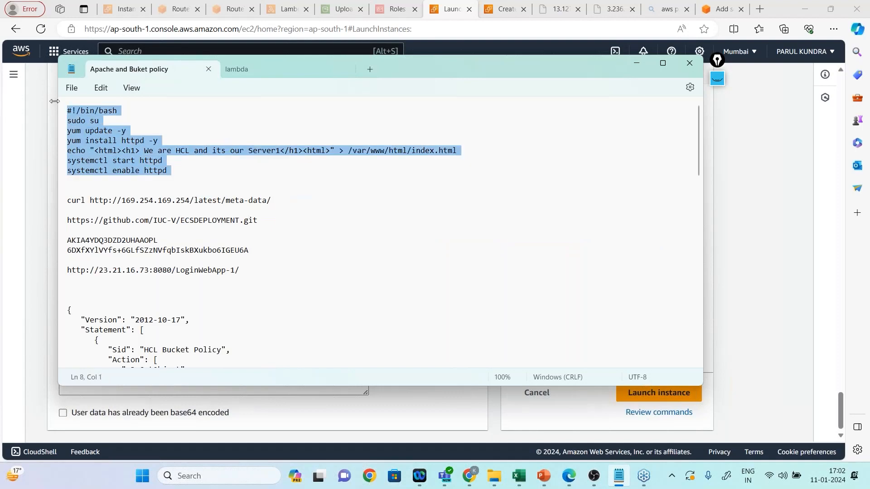
pyautogui.click(636, 64)
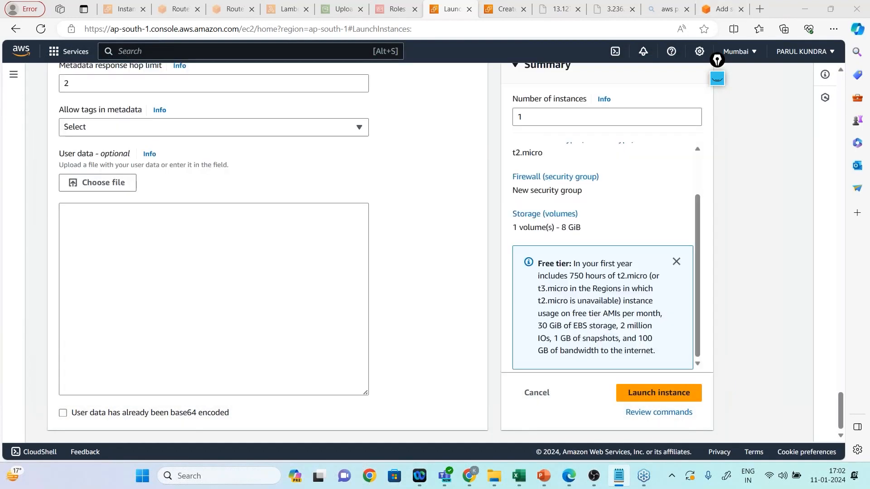
pyautogui.write('#!/bin/bash sudo su yum update -y yum install httpd -y echo "<html><h1> We are HCL and its our Server1</h1><html>" > /var/www/html/index.html systemctl start httpd systemctl enable httpd')
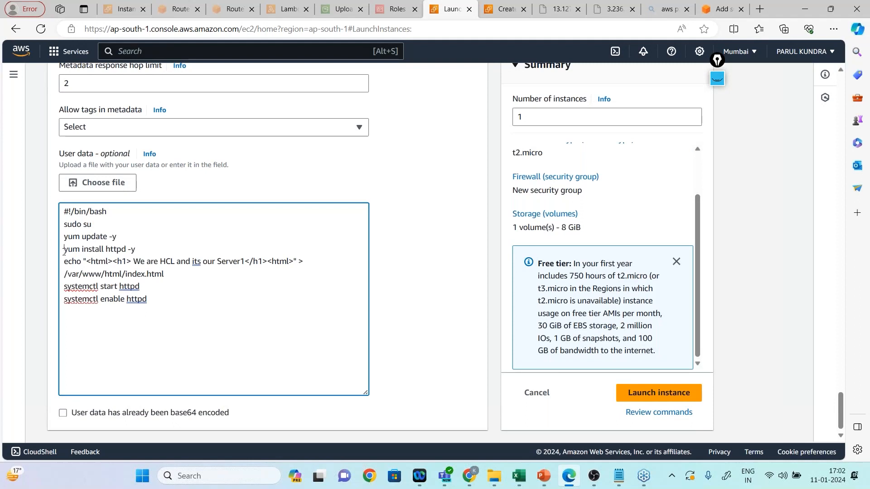
# Replace the h1 text in the user data script with "Hi We are The Best Training Provider Spring People".
pyautogui.moveTo(64, 250); pyautogui.dragTo(246, 263)
pyautogui.click(135, 262)
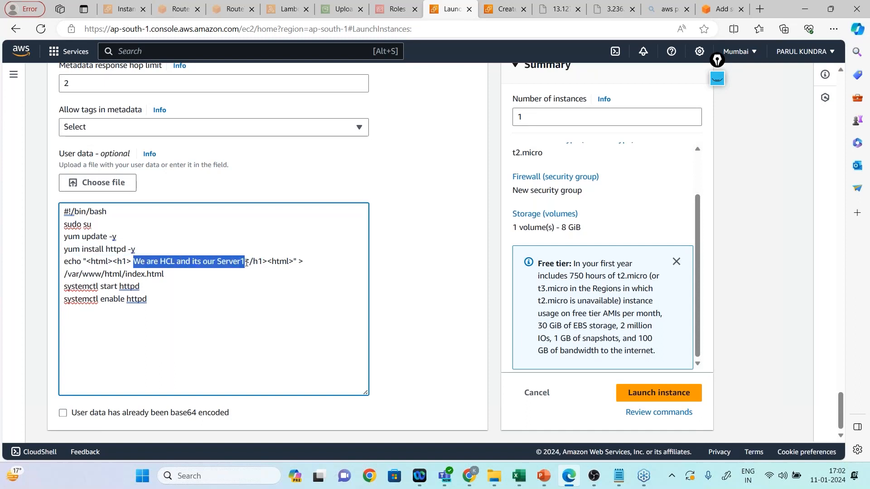
pyautogui.write('Hi ')
pyautogui.write('We are')
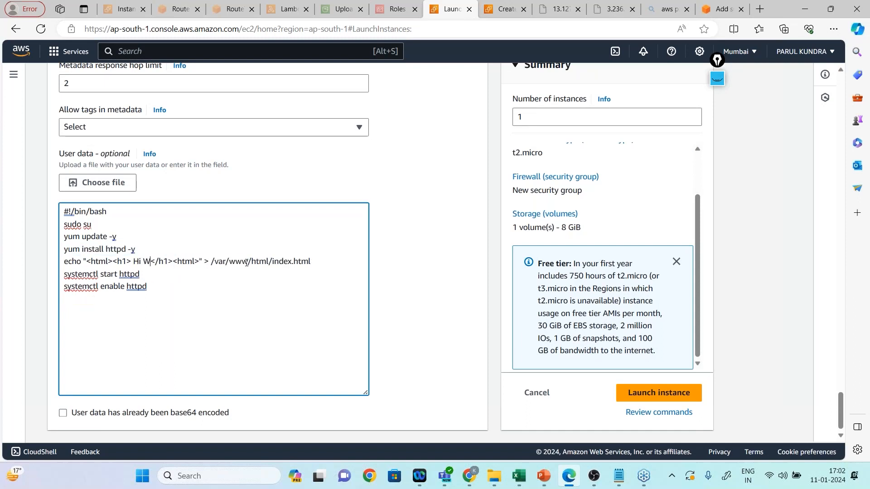
pyautogui.write(' The ')
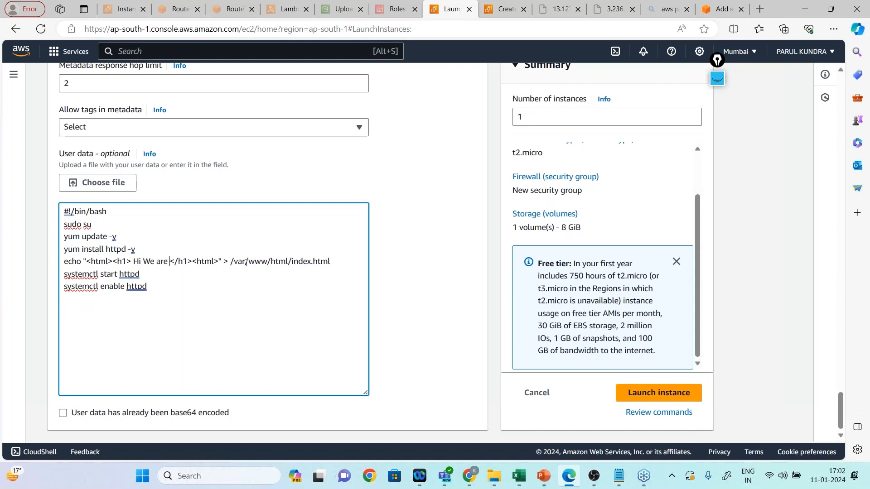
pyautogui.write('Best ')
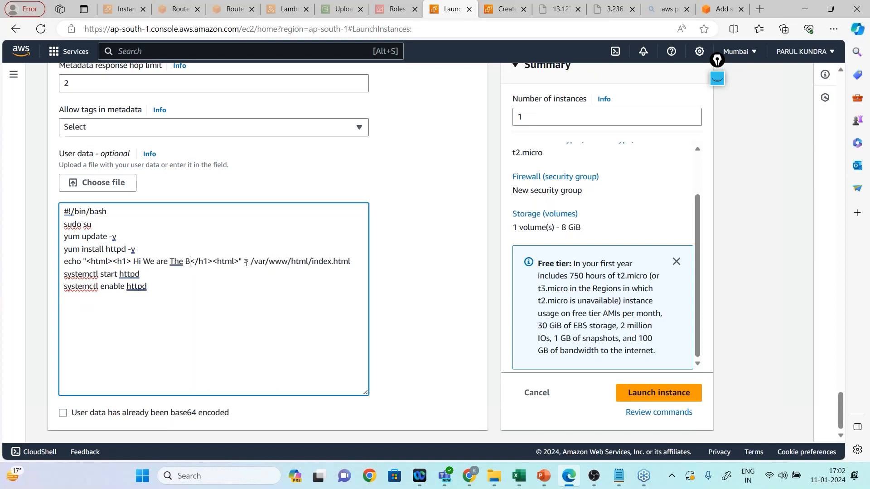
pyautogui.write('Training')
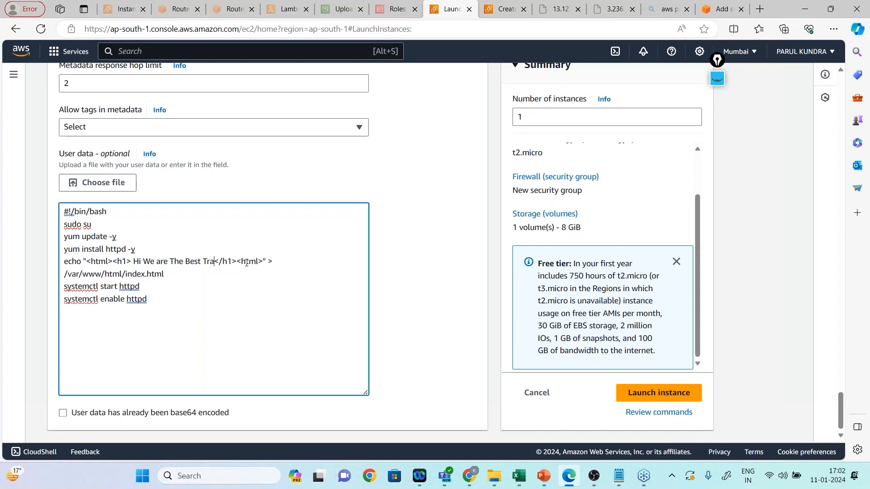
pyautogui.write(' Pro')
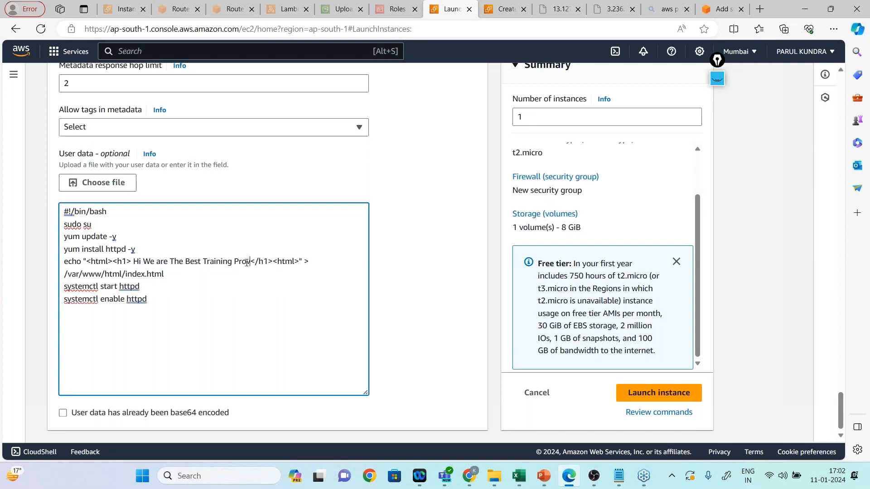
pyautogui.write('vider')
pyautogui.write(' Spr')
pyautogui.write('ing Pe')
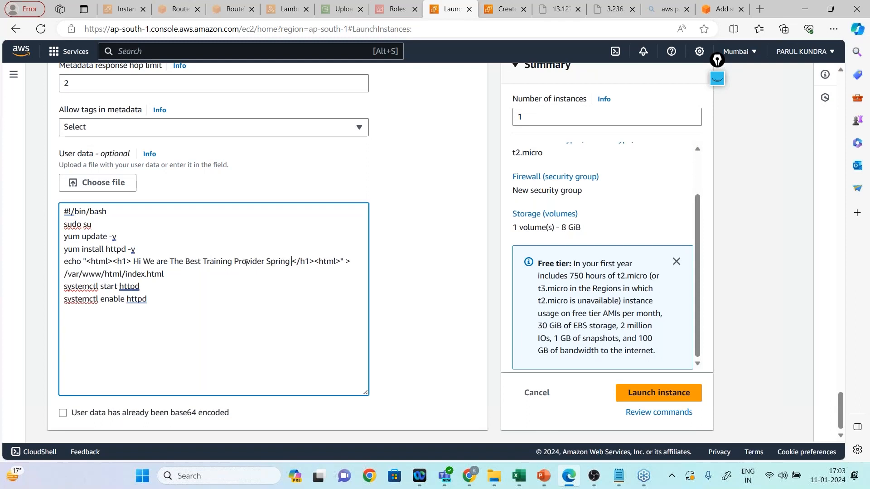
pyautogui.write('ople')
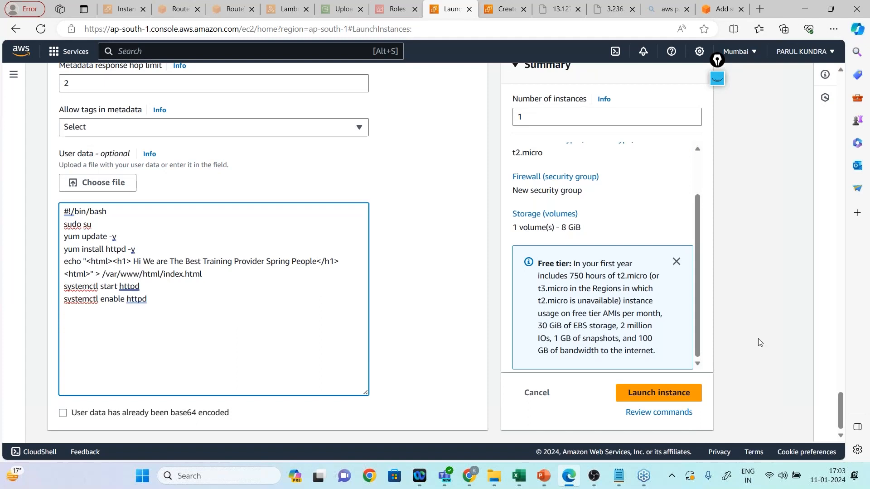
# Launch the configured instance and show the list of all instances.
pyautogui.click(665, 402)
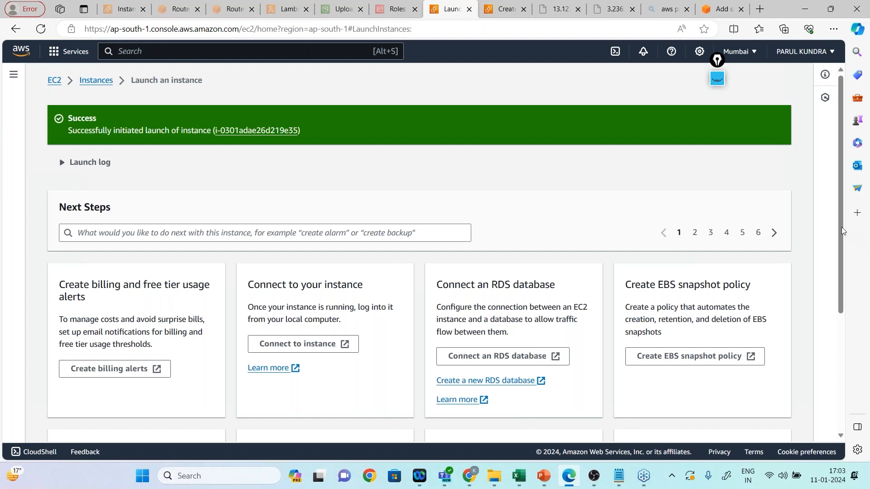
pyautogui.scroll(-4, 842, 234)
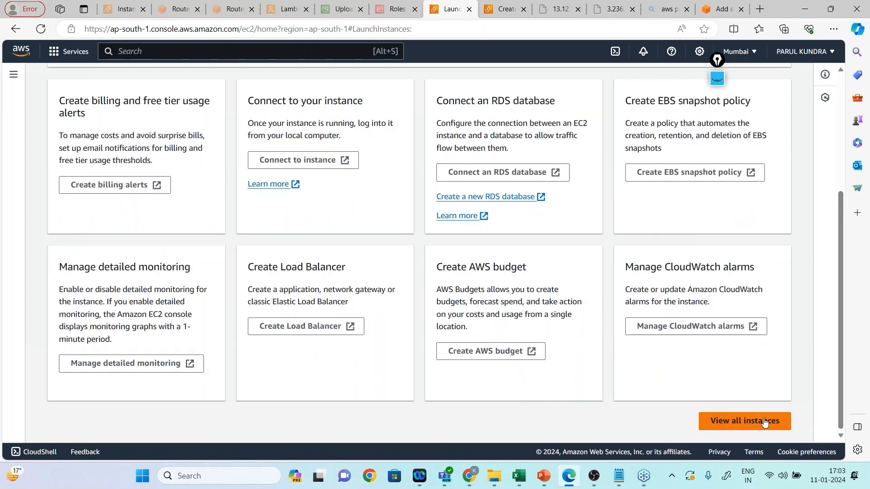
pyautogui.click(765, 421)
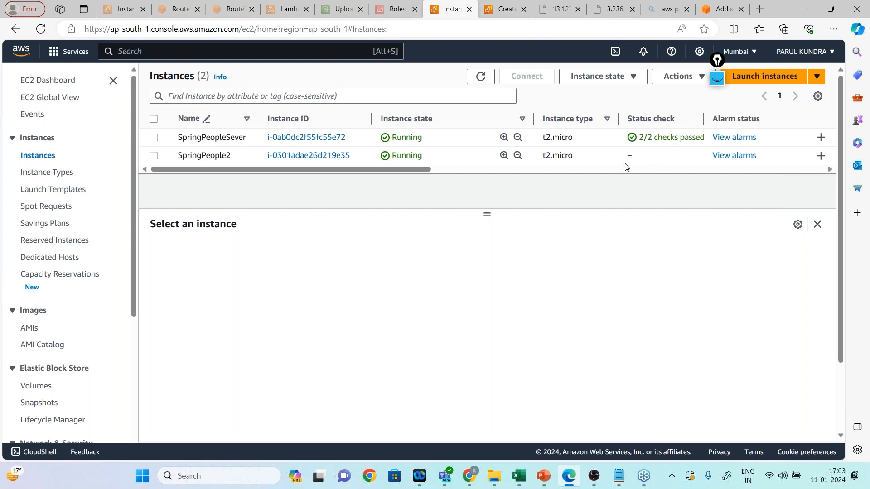
# Close the two browser tabs opened on server IP addresses and examine the inbound security rules of the SpringPeopleSever instance.
pyautogui.click(577, 13)
pyautogui.click(577, 13)
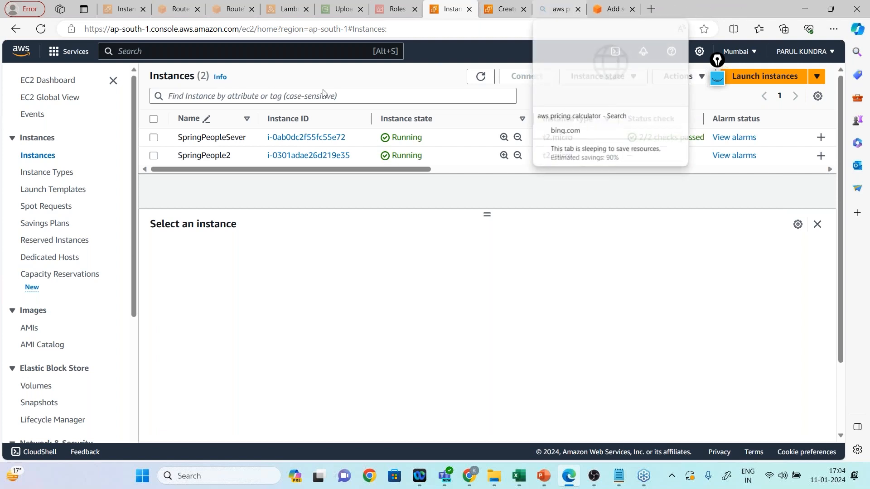
pyautogui.click(153, 138)
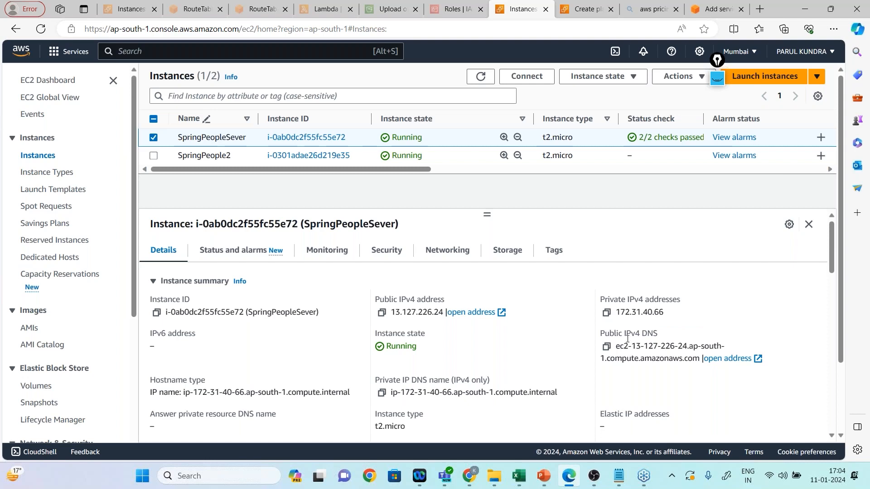
pyautogui.moveTo(829, 267); pyautogui.dragTo(847, 255)
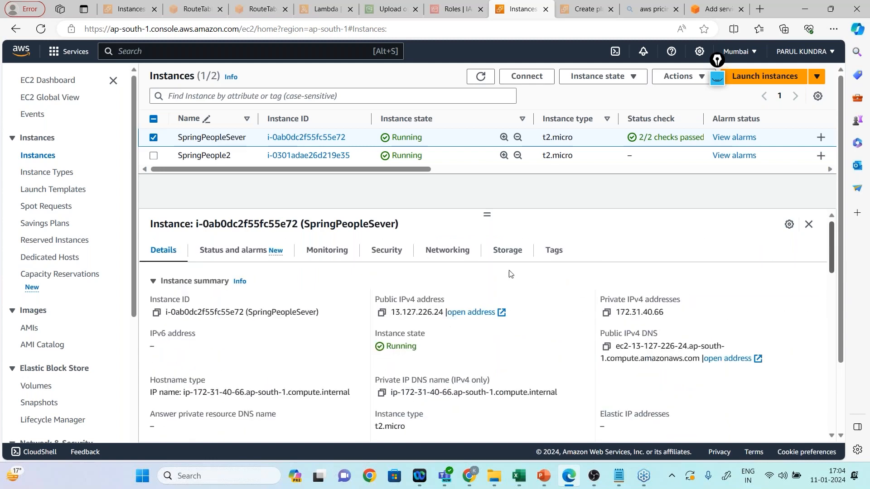
pyautogui.click(395, 256)
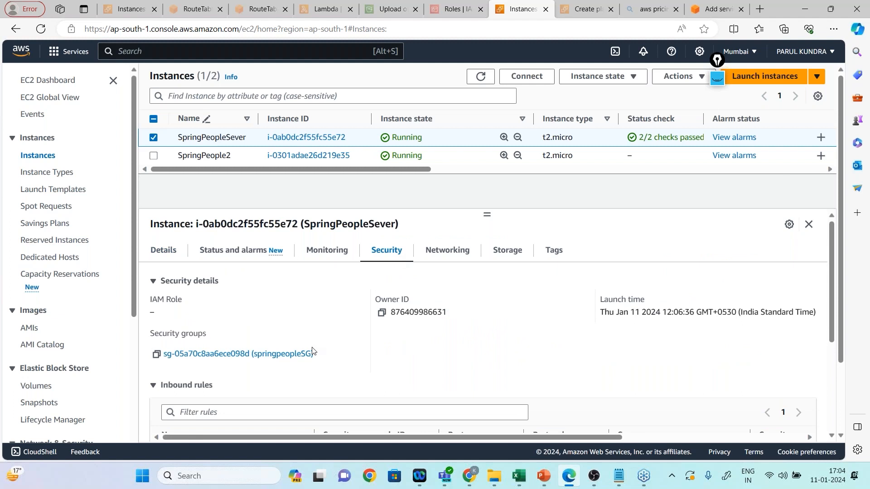
pyautogui.moveTo(831, 268); pyautogui.dragTo(829, 308)
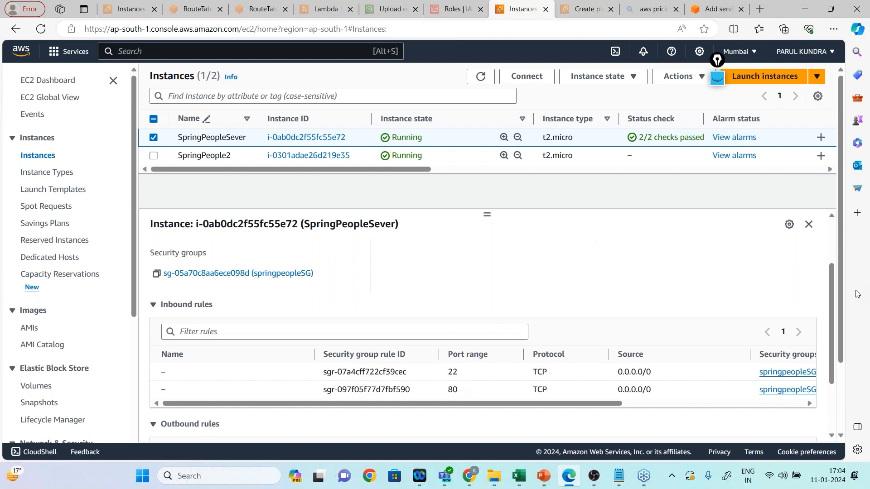
pyautogui.moveTo(832, 290); pyautogui.dragTo(831, 248)
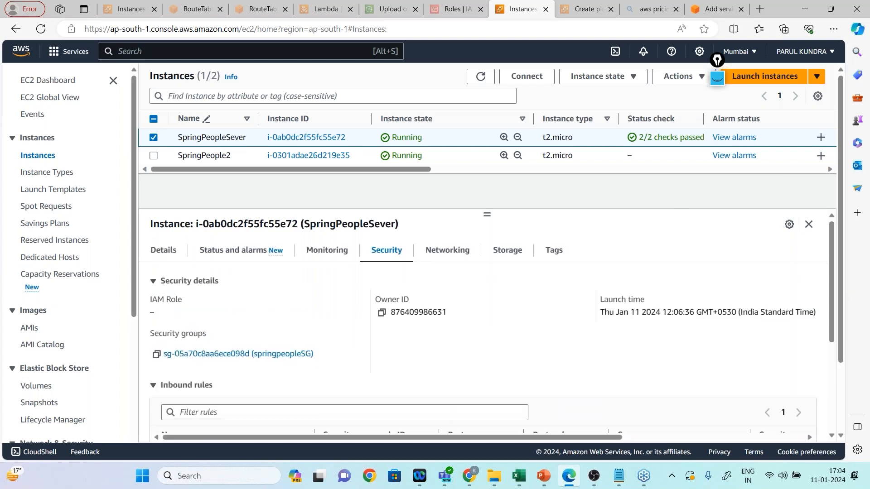
# Copy the SpringPeopleSever instance's public IPv4 address and load it in the browser tab holding the AWS pricing search.
pyautogui.click(164, 250)
pyautogui.click(382, 313)
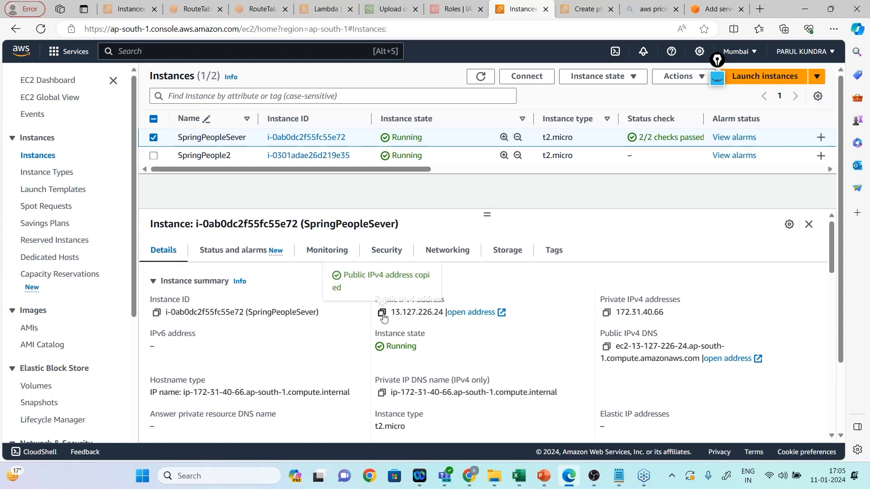
pyautogui.click(651, 9)
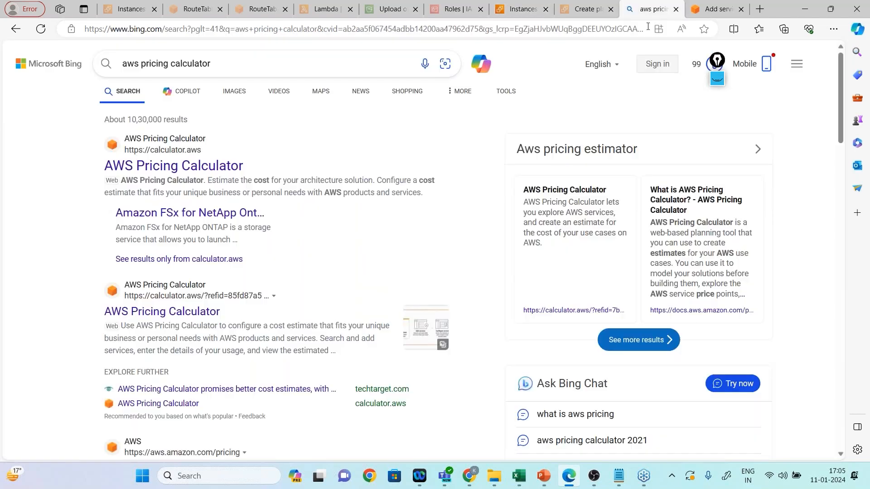
pyautogui.click(648, 28)
pyautogui.hotkey('ctrl', 'v')
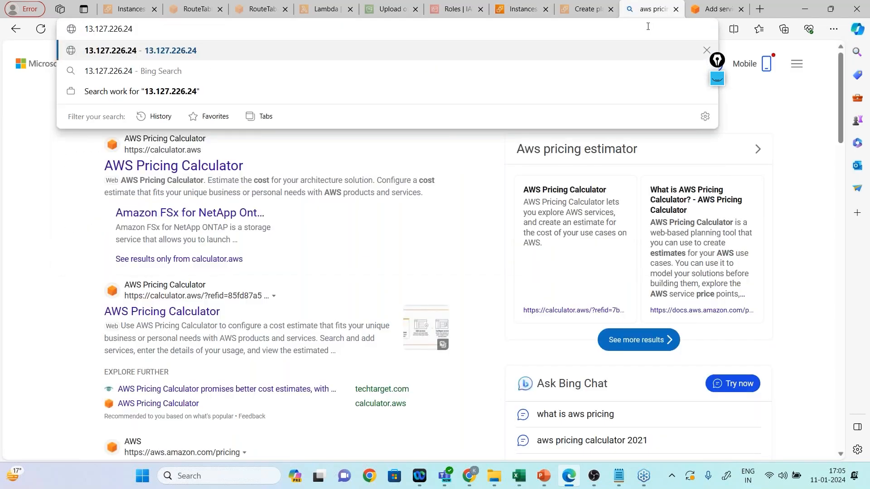
pyautogui.press('Return')
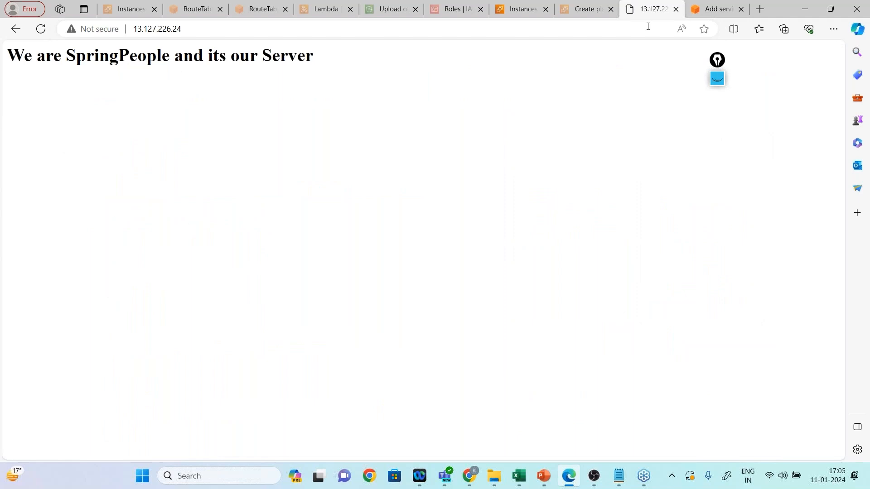
pyautogui.click(258, 35)
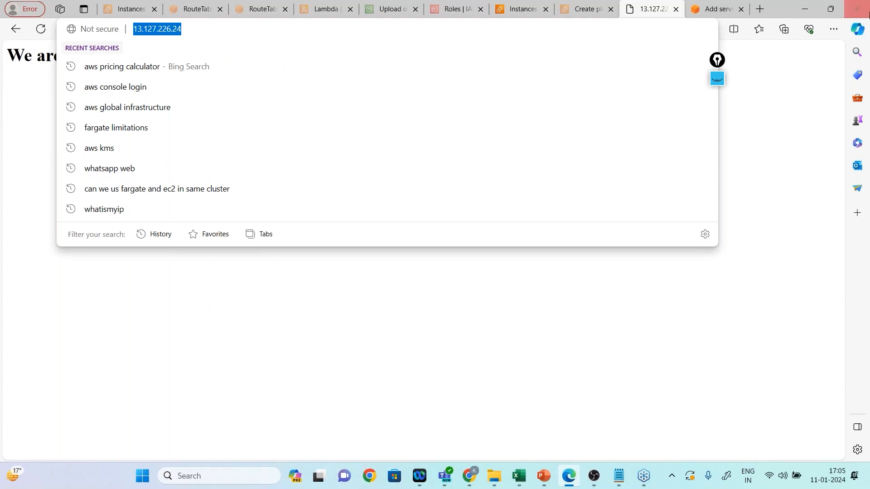
pyautogui.click(859, 35)
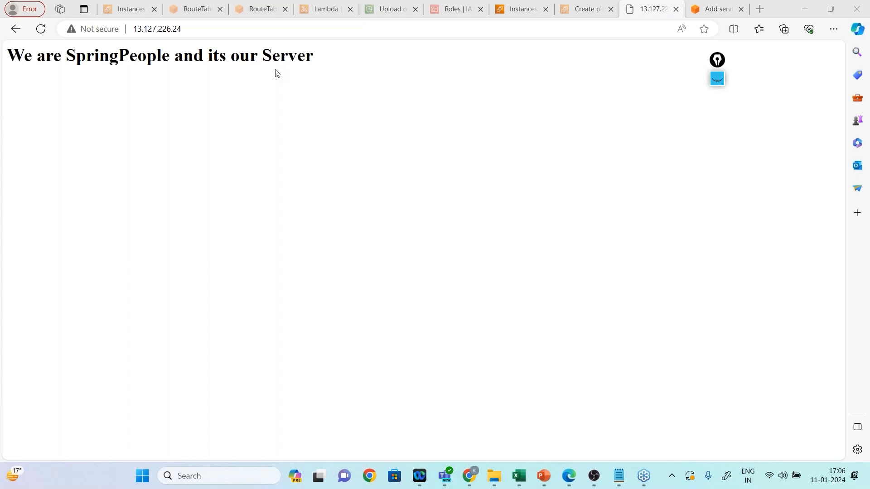
# Refresh the instance list, copy SpringPeople2's public IPv4 address and load it in the pricing calculator's browser tab.
pyautogui.click(525, 17)
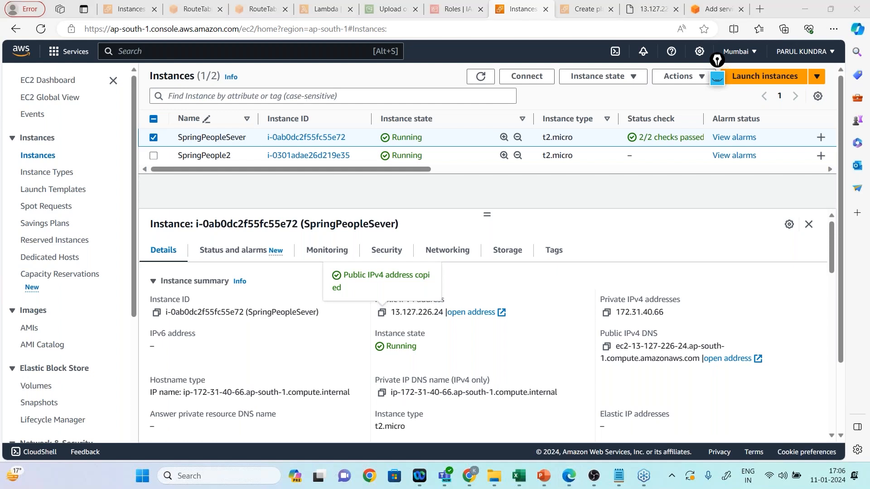
pyautogui.click(154, 137)
pyautogui.click(482, 79)
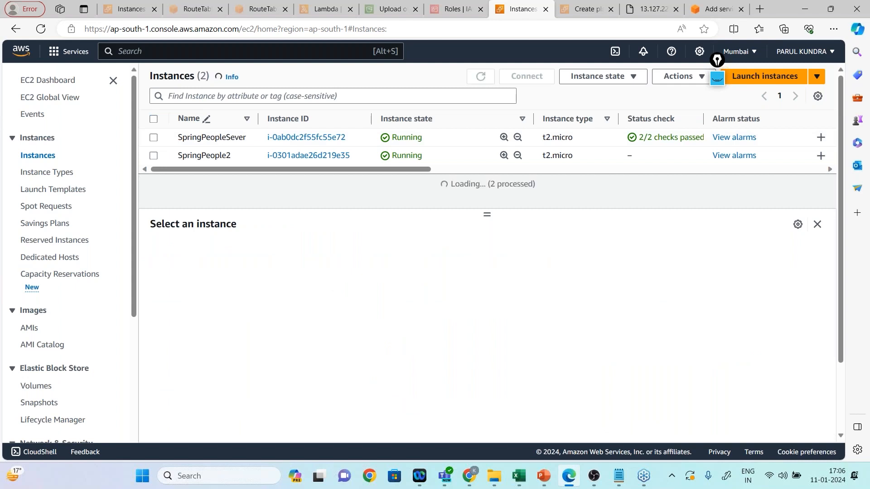
pyautogui.click(154, 155)
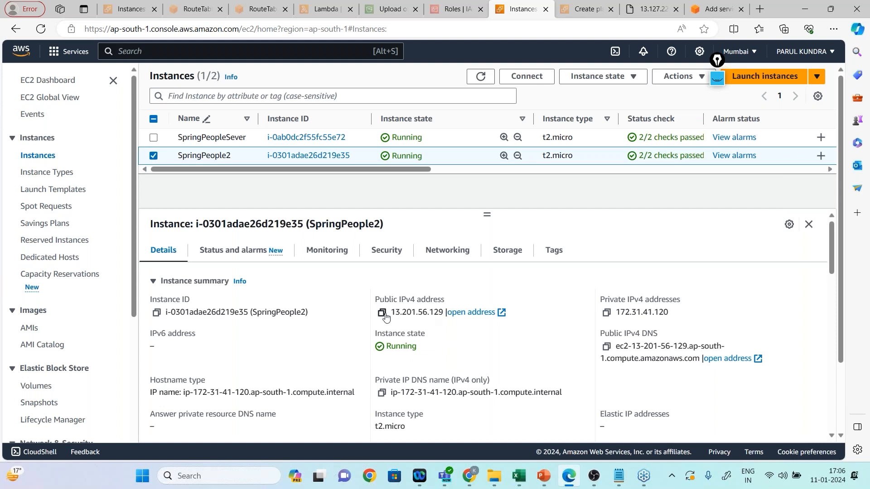
pyautogui.click(383, 313)
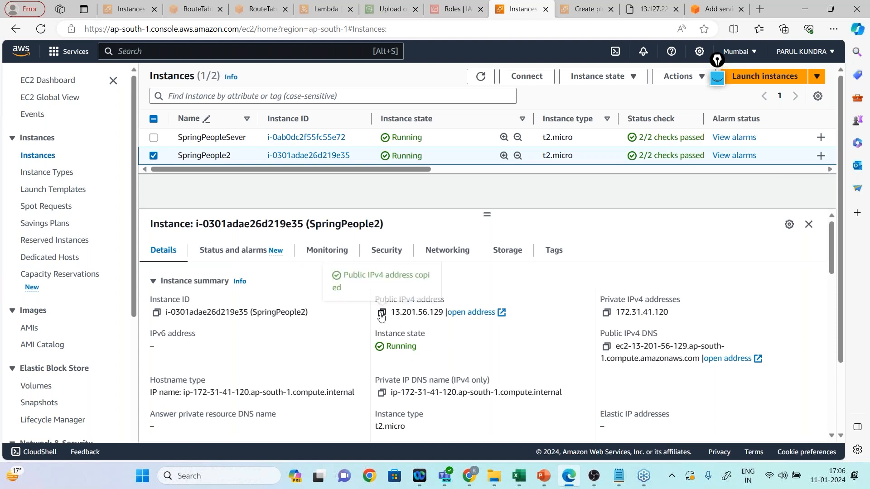
pyautogui.click(700, 13)
pyautogui.click(577, 31)
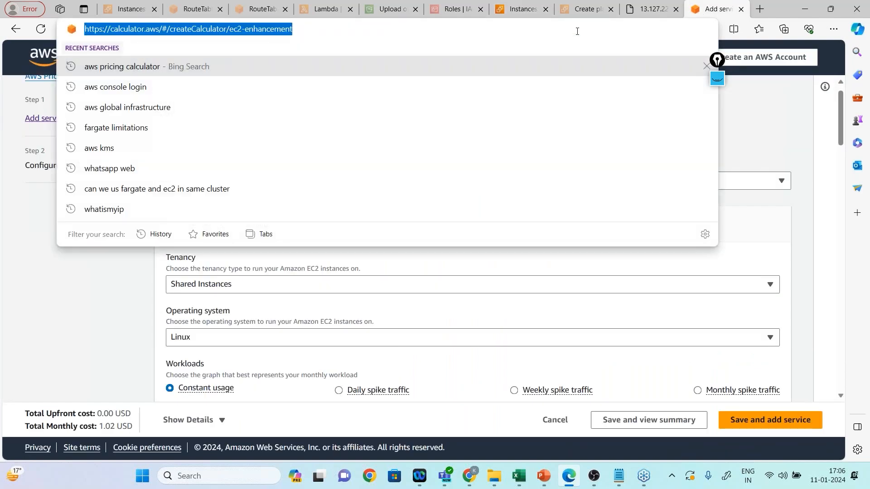
pyautogui.hotkey('ctrl', 'v')
pyautogui.press('Return')
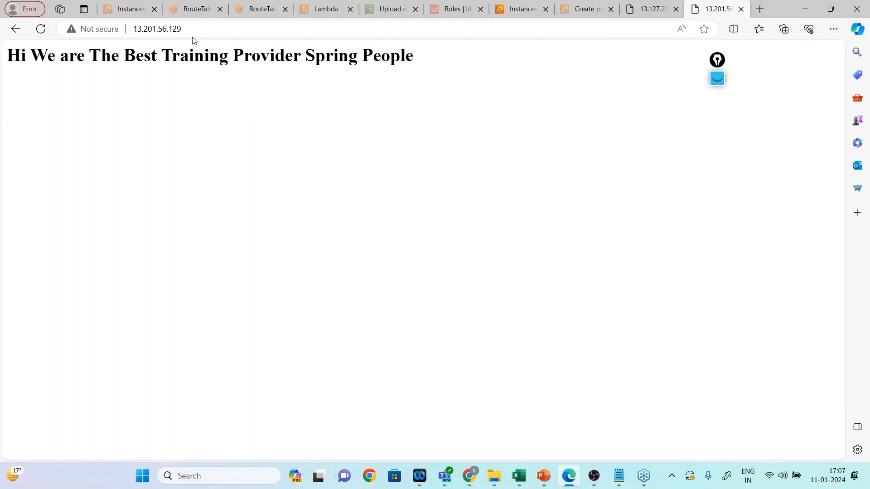
# Open PuTTY and set the session host to SpringPeople2's public address 13.201.56.129, checking SSH port 22.
pyautogui.click(535, 12)
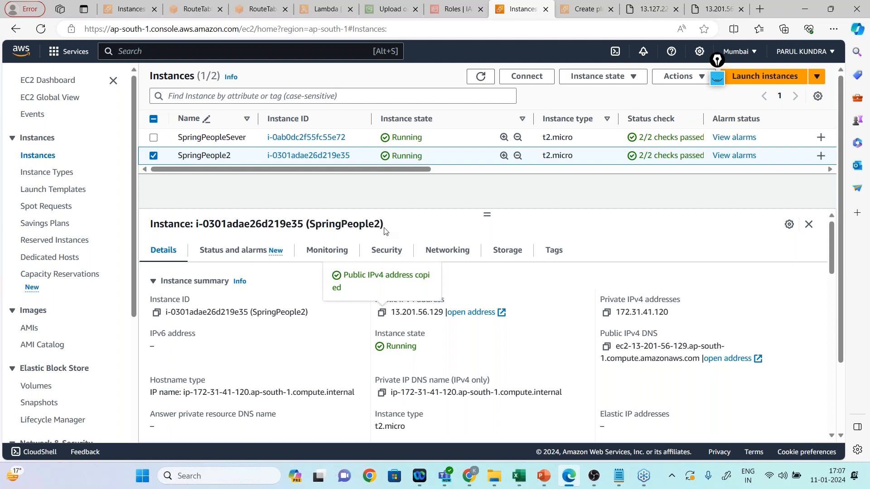
pyautogui.click(226, 477)
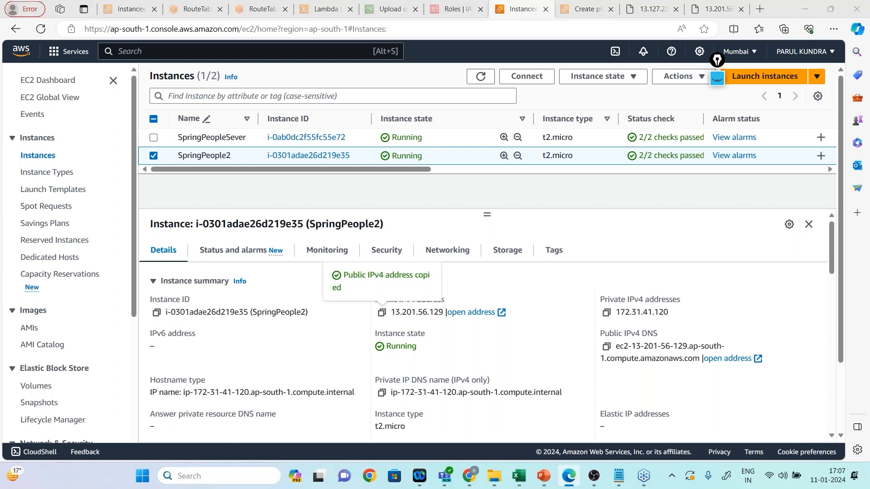
pyautogui.write('put')
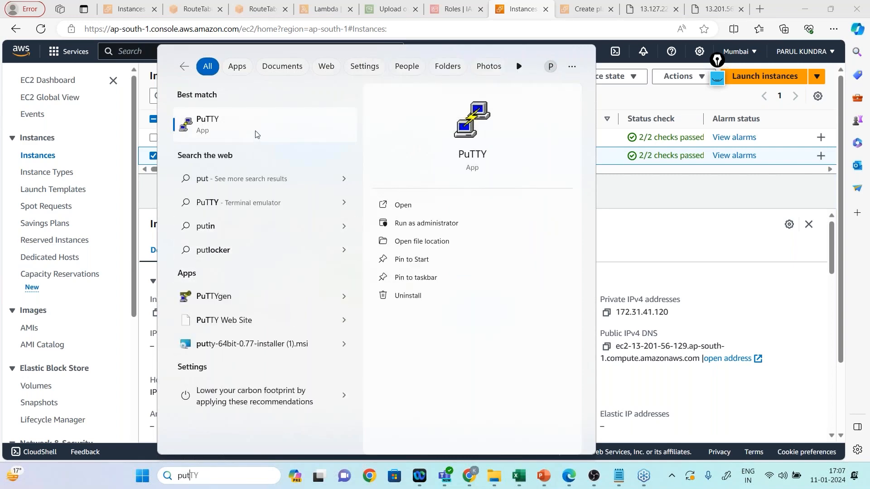
pyautogui.click(257, 134)
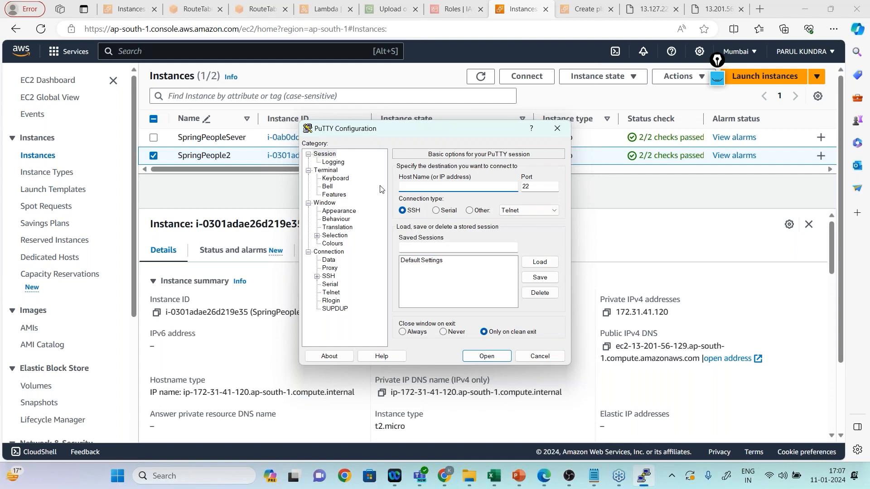
pyautogui.write('13.201.56.129')
pyautogui.moveTo(542, 186); pyautogui.dragTo(519, 186)
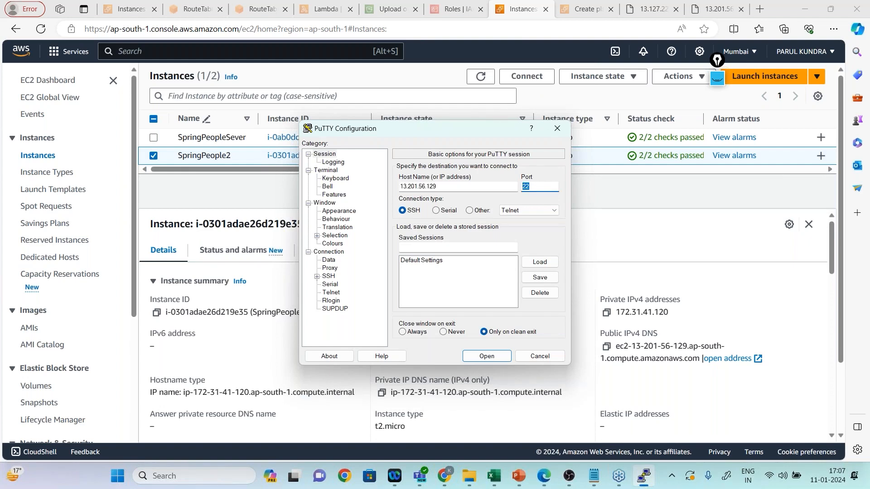
# Choose the SpKP private key file from Downloads for SSH authentication and open the PuTTY connection.
pyautogui.click(317, 277)
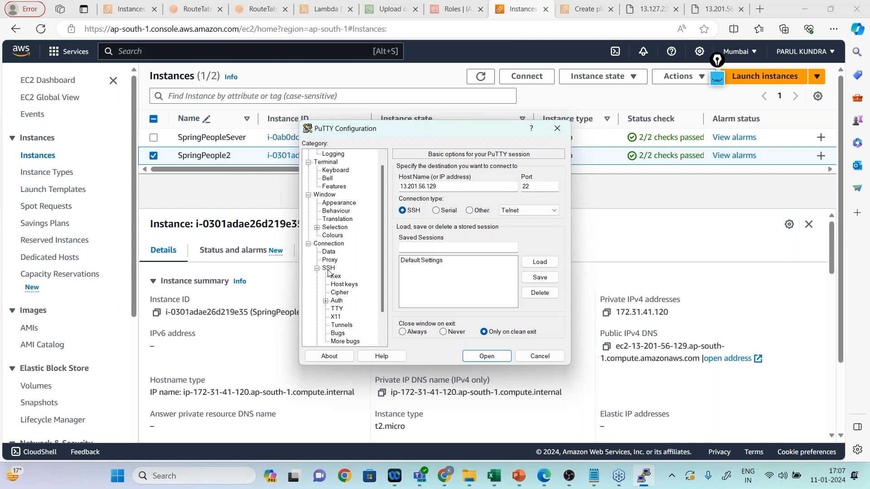
pyautogui.click(336, 301)
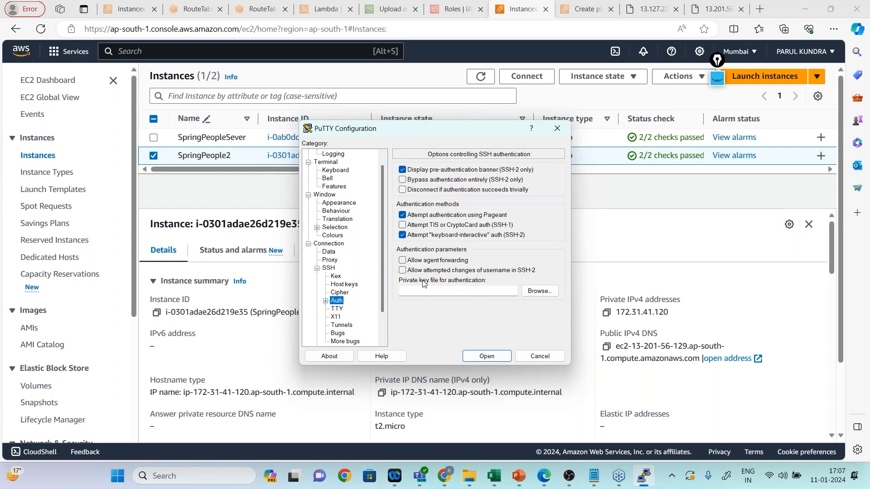
pyautogui.click(549, 293)
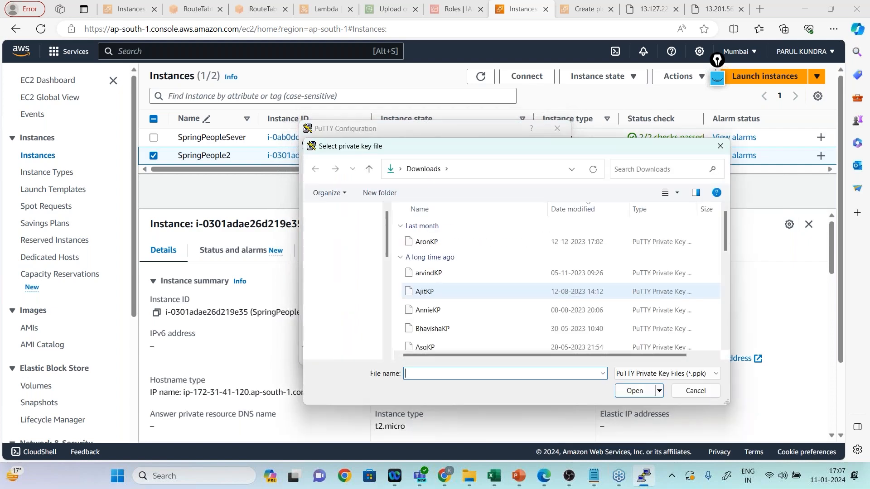
pyautogui.doubleClick(477, 242)
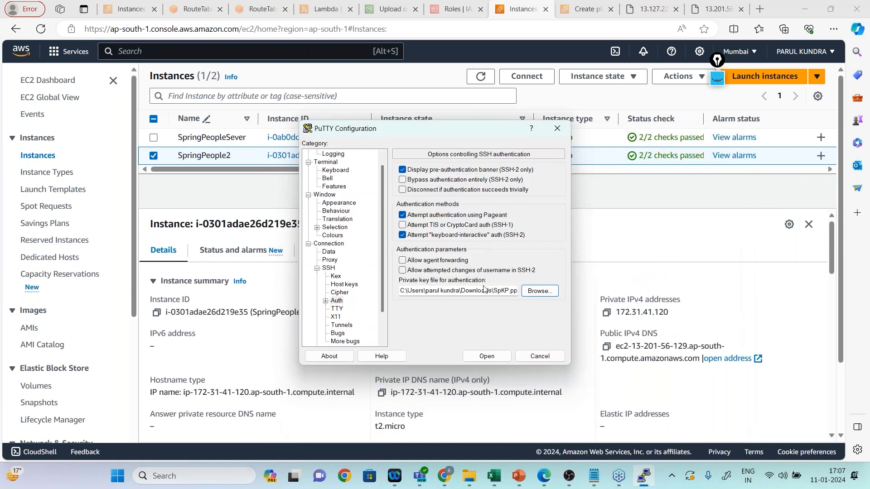
pyautogui.click(488, 357)
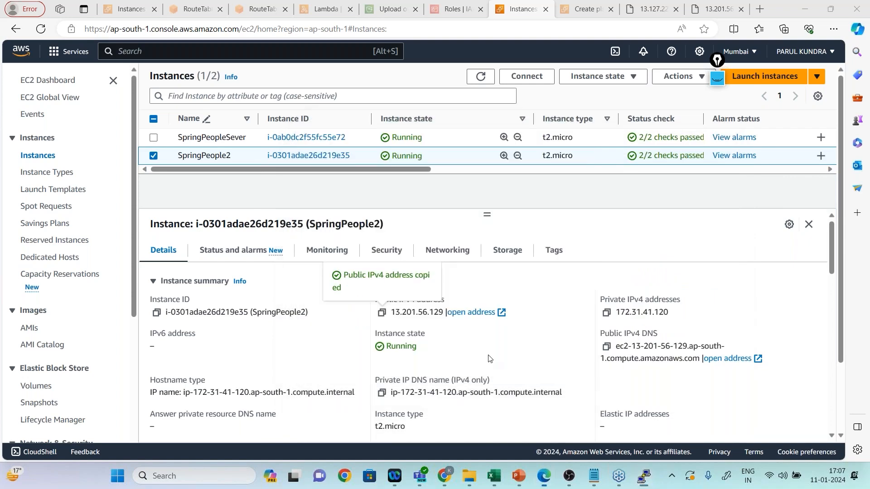
# Log in to the instance as ec2-user and switch to the root user with "sudo su".
pyautogui.click(240, 228)
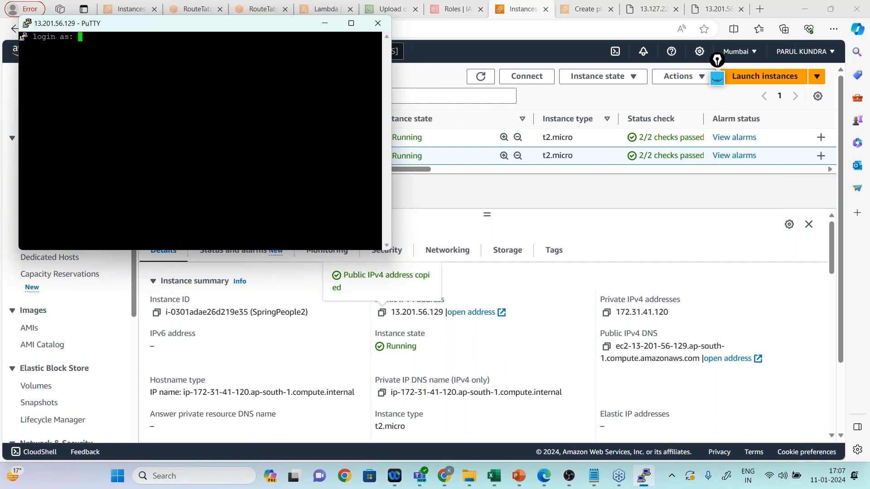
pyautogui.write('ec2-user')
pyautogui.press('Return')
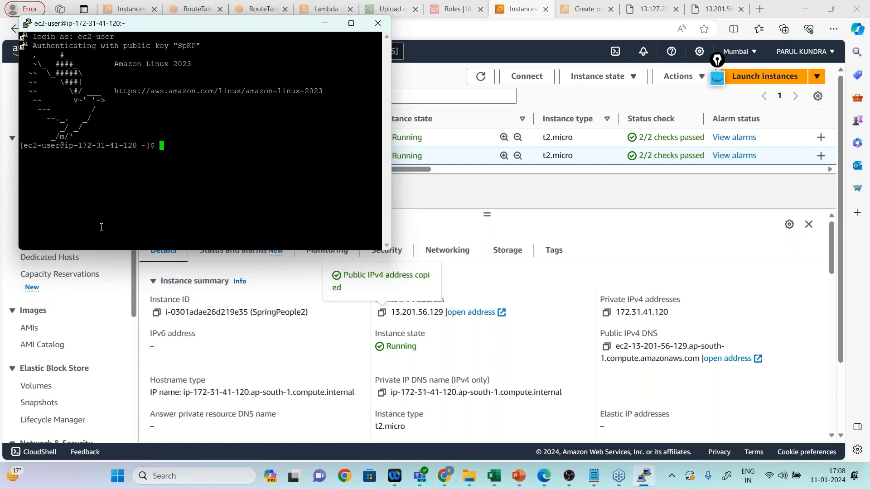
pyautogui.moveTo(66, 151); pyautogui.dragTo(30, 145)
pyautogui.click(178, 147)
pyautogui.write('sudo su')
pyautogui.press('Return')
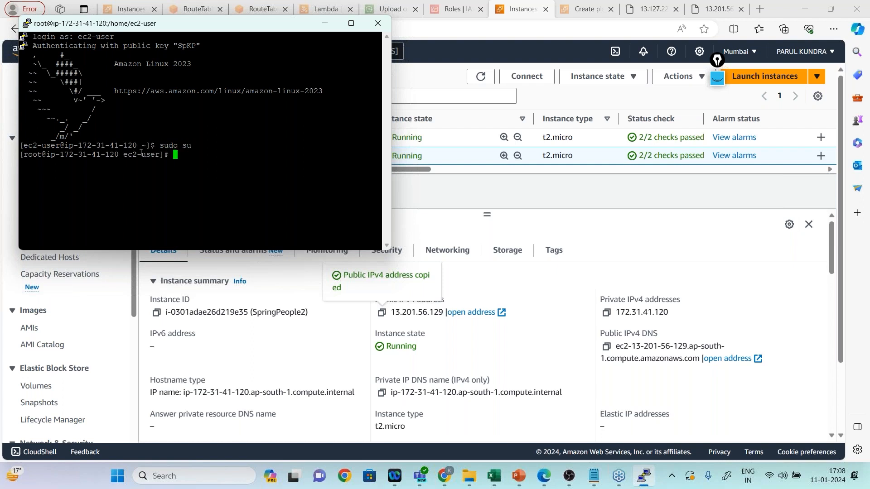
# Check that Apache is installed on the server by running "yum install httpd -y" as root.
pyautogui.moveTo(46, 155); pyautogui.dragTo(25, 154)
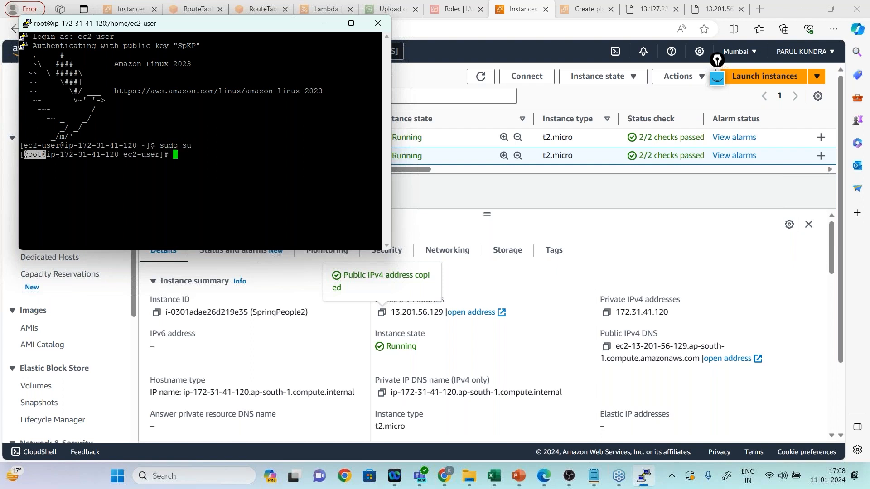
pyautogui.click(198, 153)
pyautogui.write('yum install ')
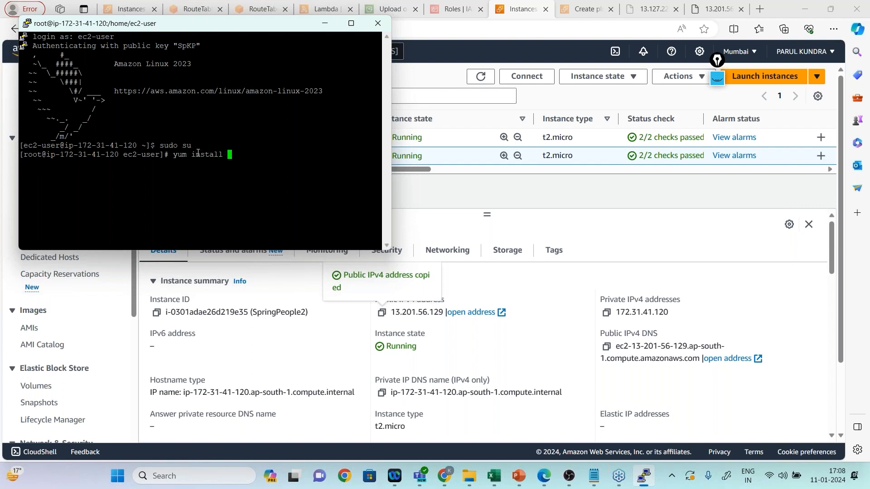
pyautogui.write('httpd -y')
pyautogui.press('Return')
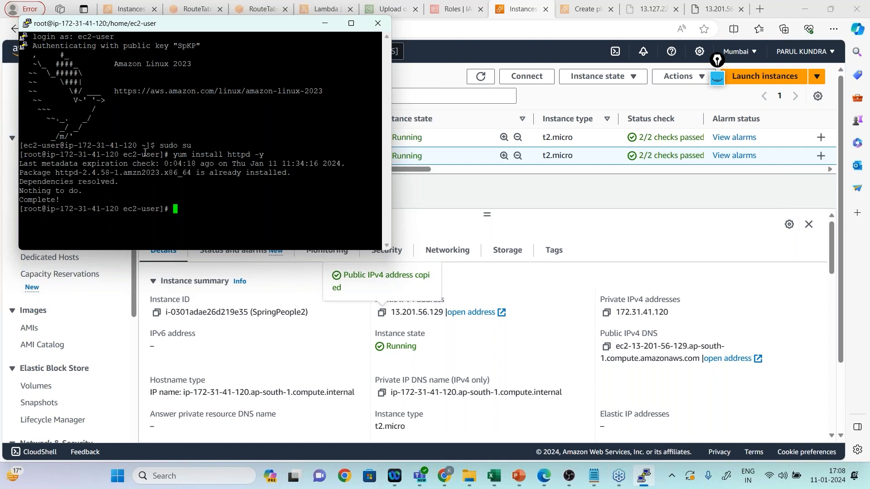
pyautogui.moveTo(195, 172); pyautogui.dragTo(291, 172)
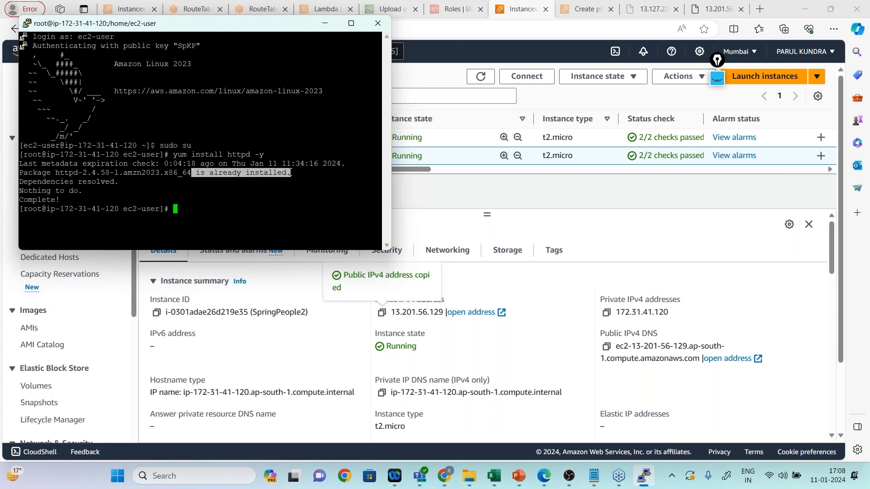
pyautogui.click(173, 213)
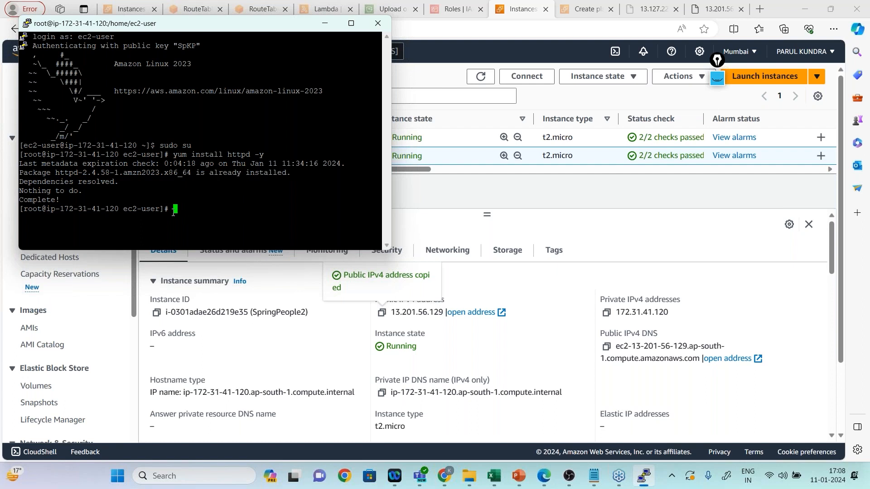
# Try to install MySQL on the server with "yum install mysql".
pyautogui.write('yum ins')
pyautogui.write('tall m')
pyautogui.write('ysql -')
pyautogui.write('y')
pyautogui.press('BackSpace')
pyautogui.press('BackSpace')
pyautogui.press('BackSpace')
pyautogui.press('Return')
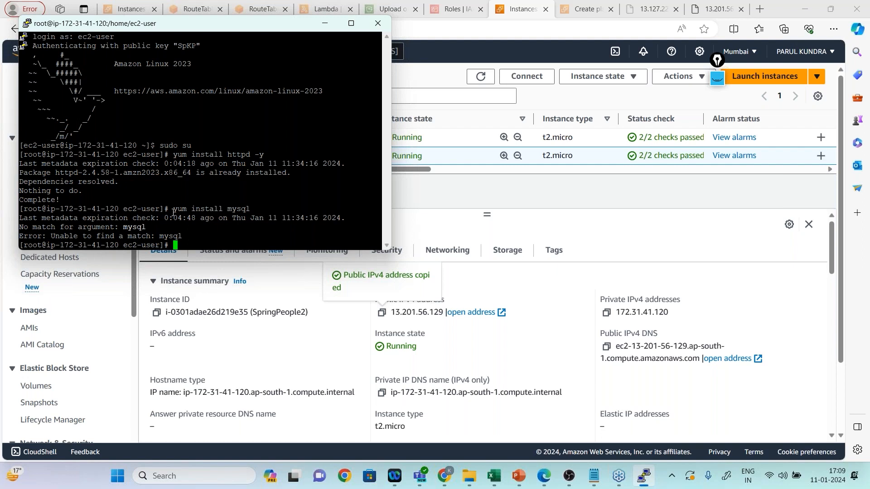
# Install Docker on the server with "yum install docker -y".
pyautogui.write('yum install docker -y')
pyautogui.press('Return')
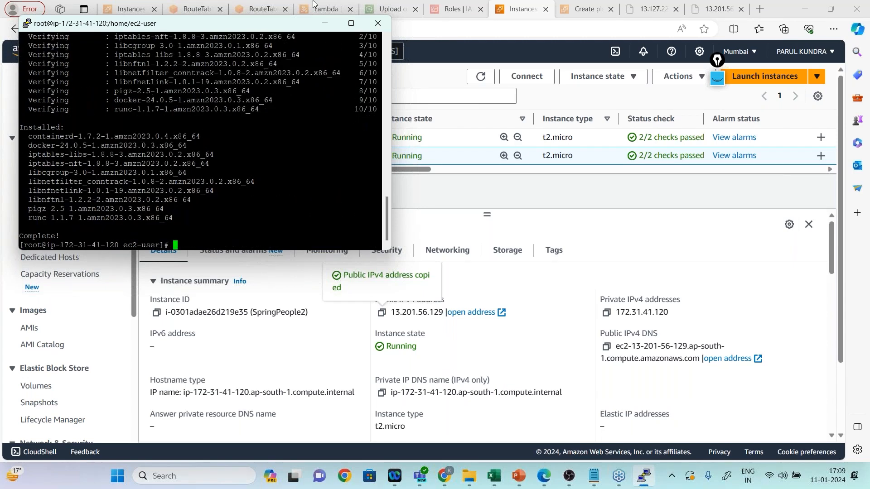
# Close the PuTTY session and connect to SpringPeople2 as ec2-user using EC2 Instance Connect.
pyautogui.click(387, 29)
pyautogui.click(460, 281)
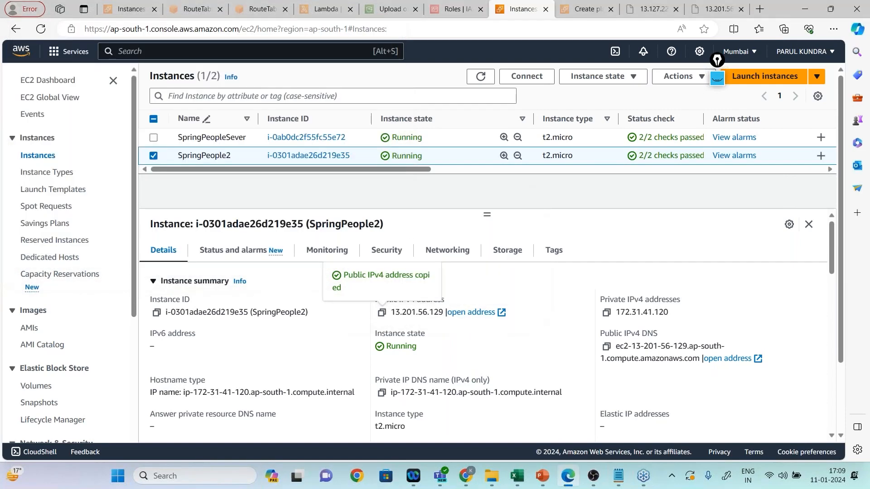
pyautogui.click(532, 75)
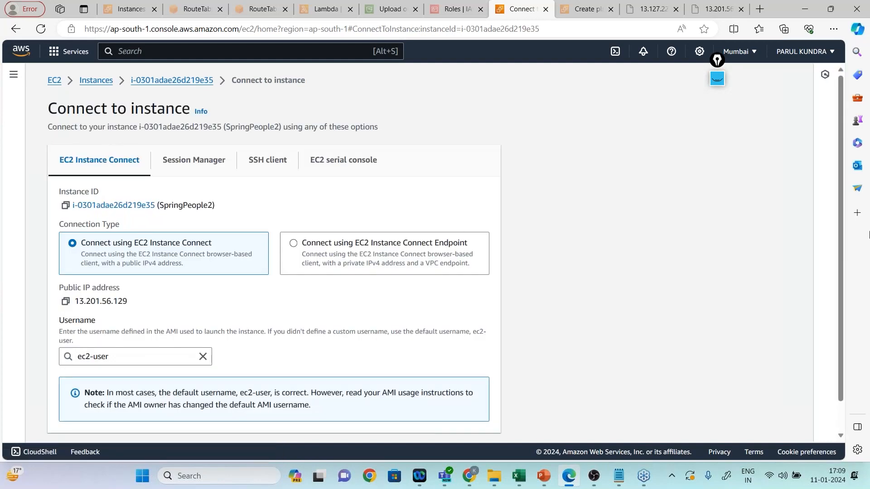
pyautogui.moveTo(838, 227); pyautogui.dragTo(839, 269)
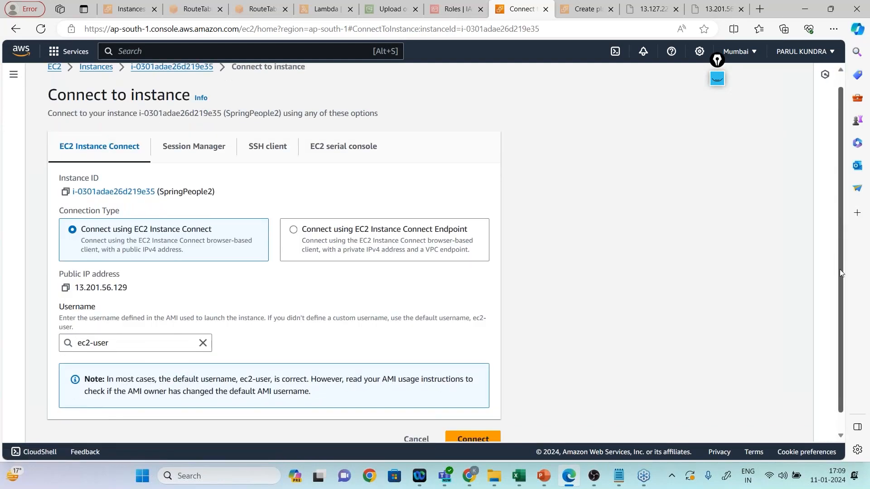
pyautogui.click(460, 420)
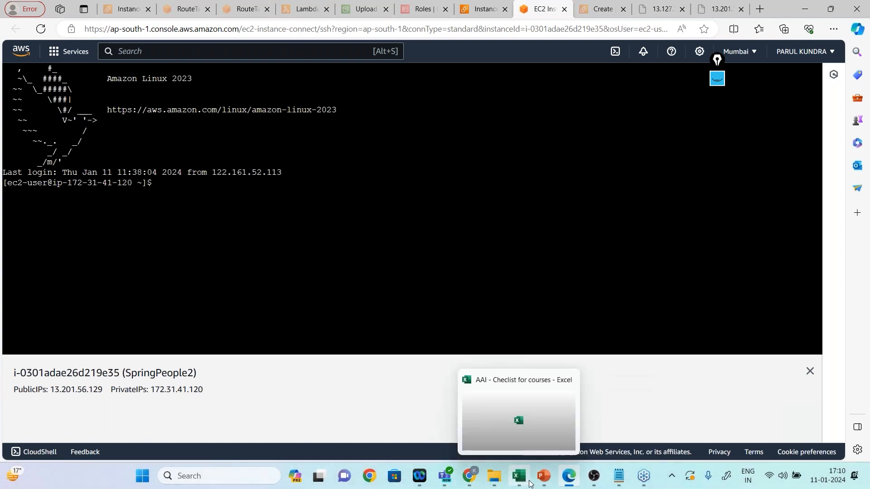
# Switch to the AWS Compute Webinar presentation in PowerPoint and show the "EC2 instance launch considerations" slide in slide show mode.
pyautogui.moveTo(543, 476)
pyautogui.click(550, 433)
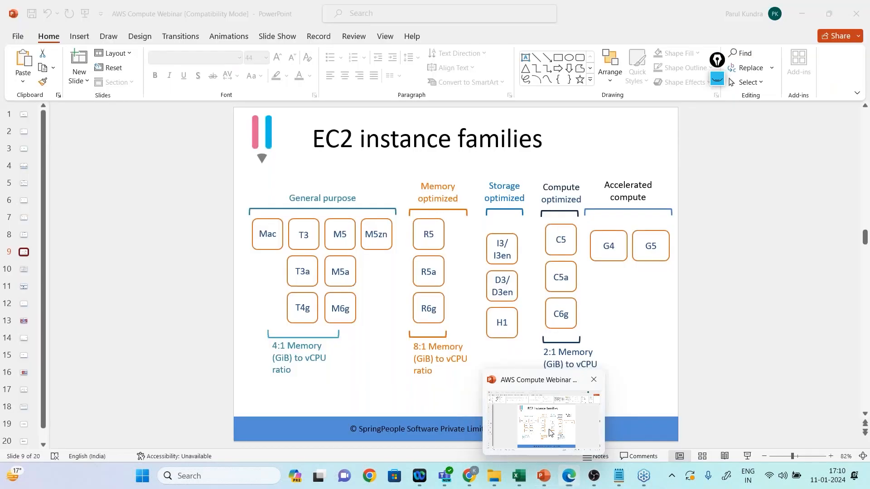
pyautogui.click(747, 460)
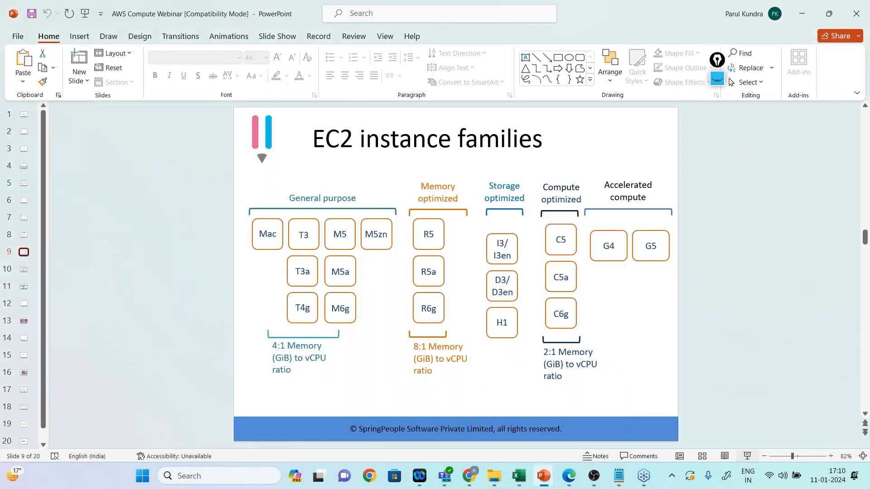
pyautogui.scroll(4, 747, 460)
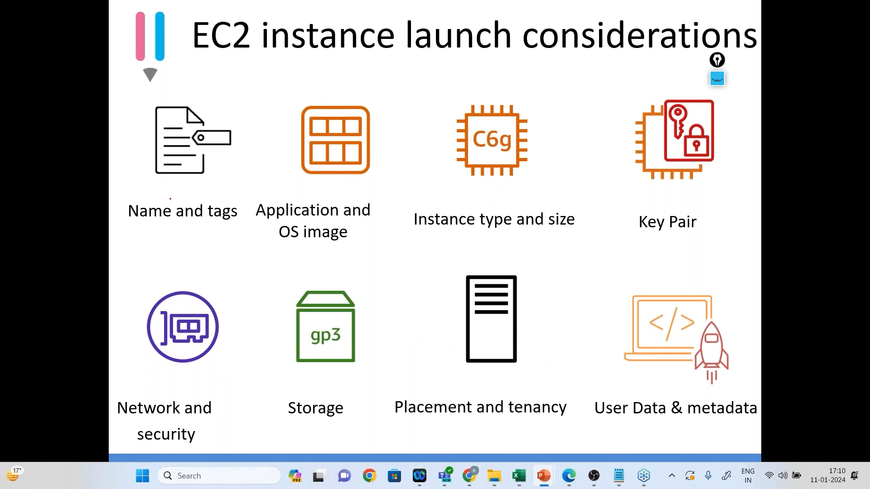
# Mark "Name and tags" and "Application and OS image" with red ticks and underline "Instance" and "size" on the slide.
pyautogui.moveTo(146, 221); pyautogui.dragTo(202, 222)
pyautogui.moveTo(272, 199); pyautogui.dragTo(292, 190)
pyautogui.moveTo(275, 238); pyautogui.dragTo(292, 230)
pyautogui.moveTo(421, 232); pyautogui.dragTo(475, 232)
pyautogui.moveTo(537, 234); pyautogui.dragTo(573, 230)
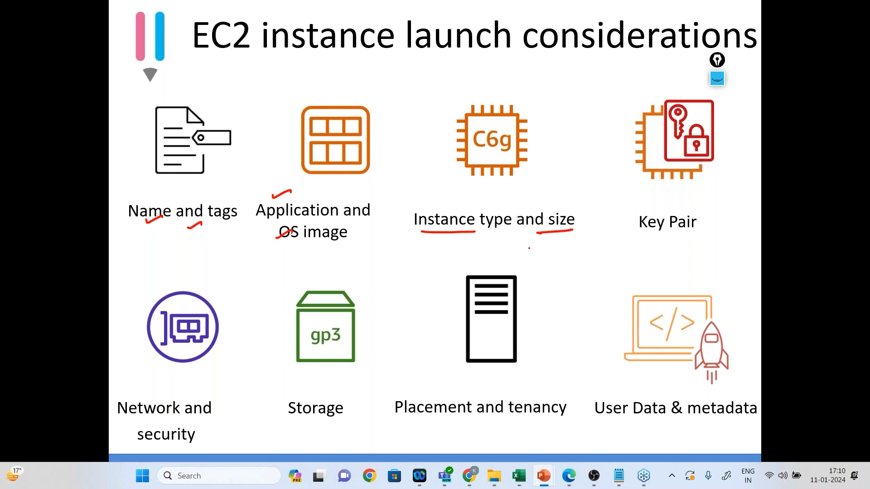
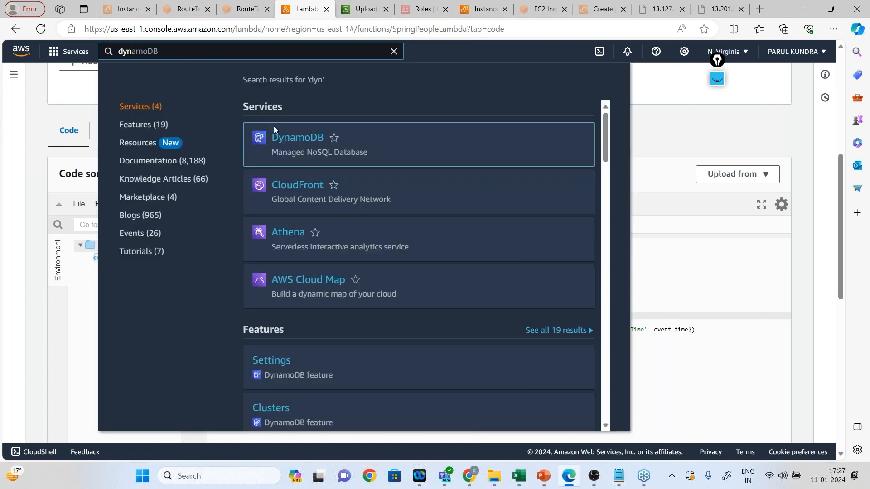
# Open DynamoDB in a new browser tab and explore the items of SpringPeopleTable.
pyautogui.rightClick(292, 137)
pyautogui.click(326, 147)
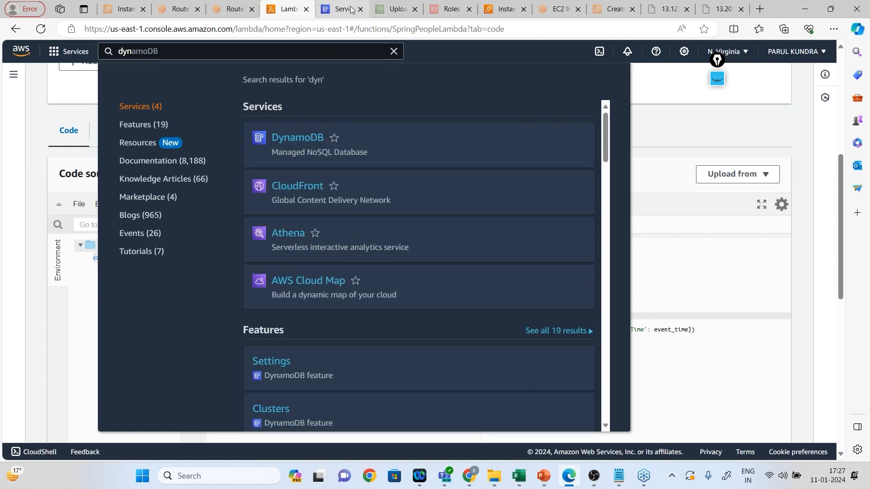
pyautogui.hotkey('ctrl', 'Tab')
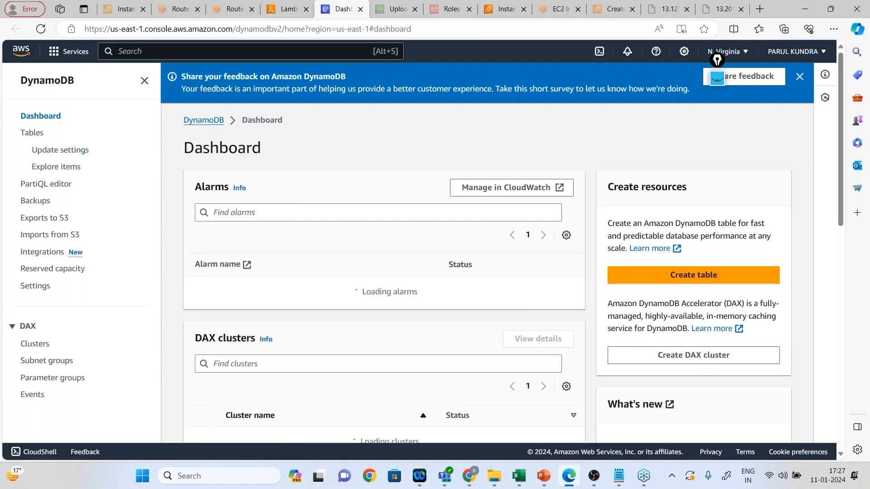
pyautogui.click(51, 133)
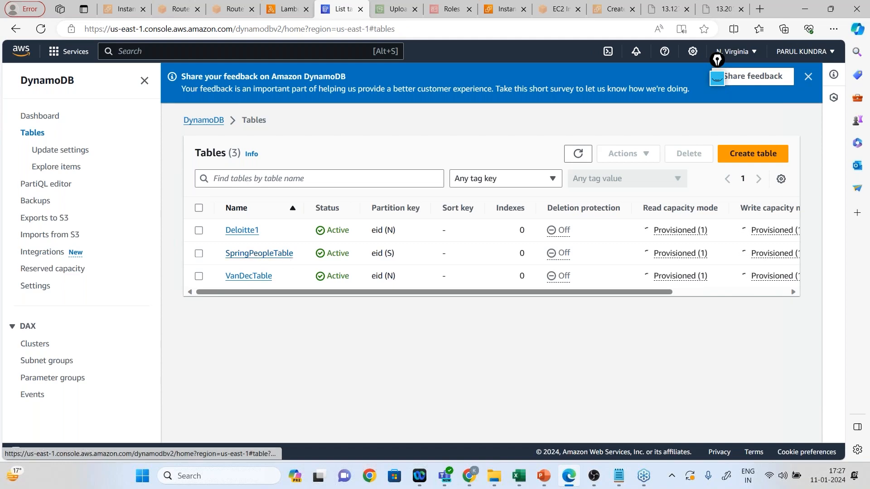
pyautogui.click(259, 253)
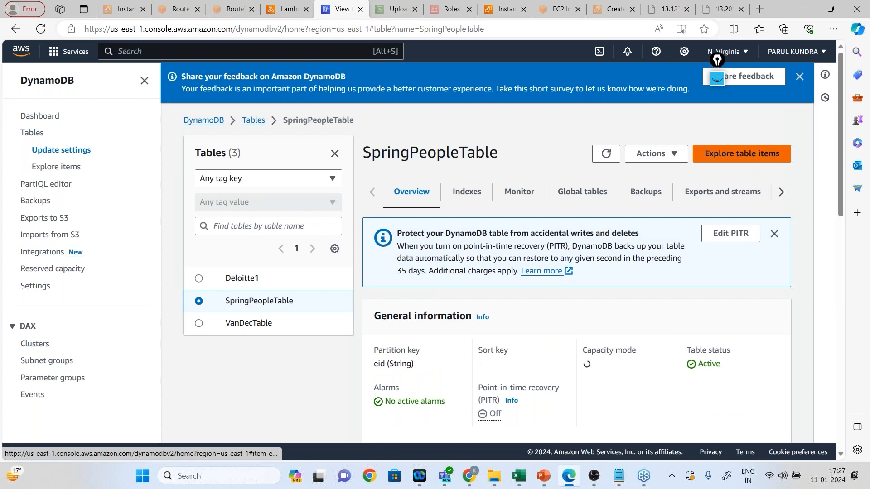
pyautogui.click(742, 154)
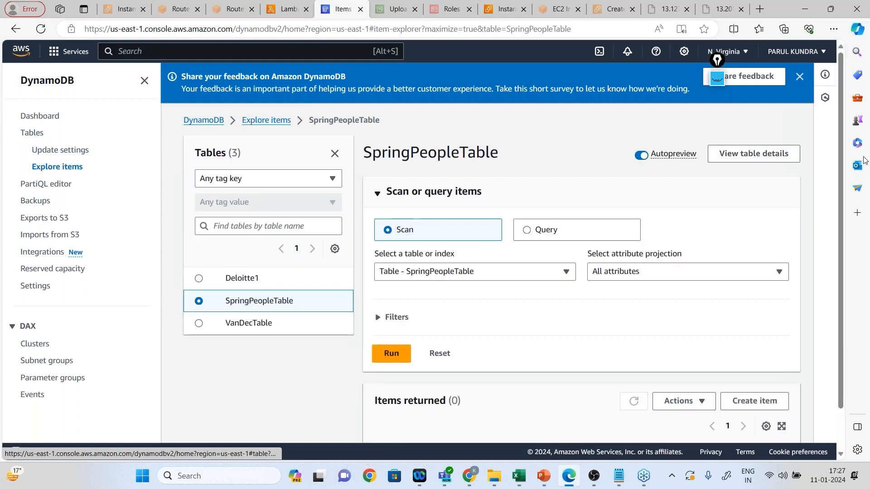
pyautogui.scroll(-2, 844, 211)
pyautogui.moveTo(843, 211); pyautogui.dragTo(838, 240)
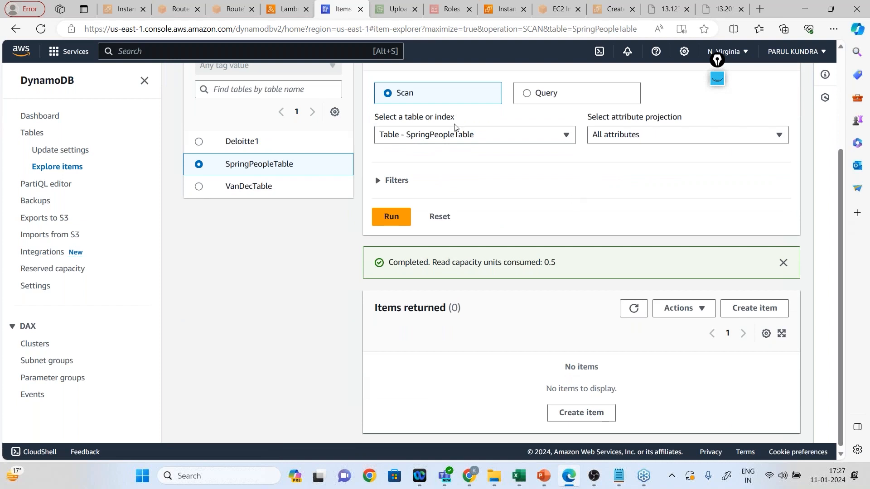
# Upload employee-4.png from the AWS LAB DATA folder to the S3 bucket springpeoplebucket.
pyautogui.click(391, 10)
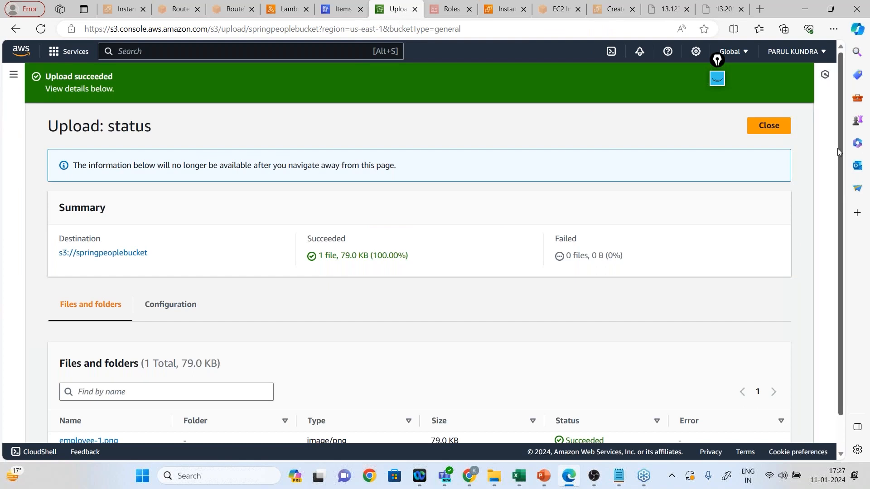
pyautogui.click(768, 125)
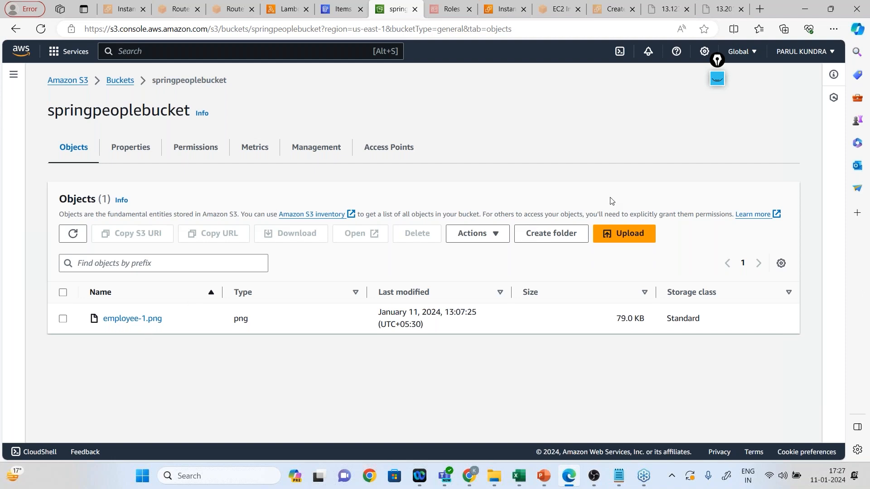
pyautogui.click(621, 234)
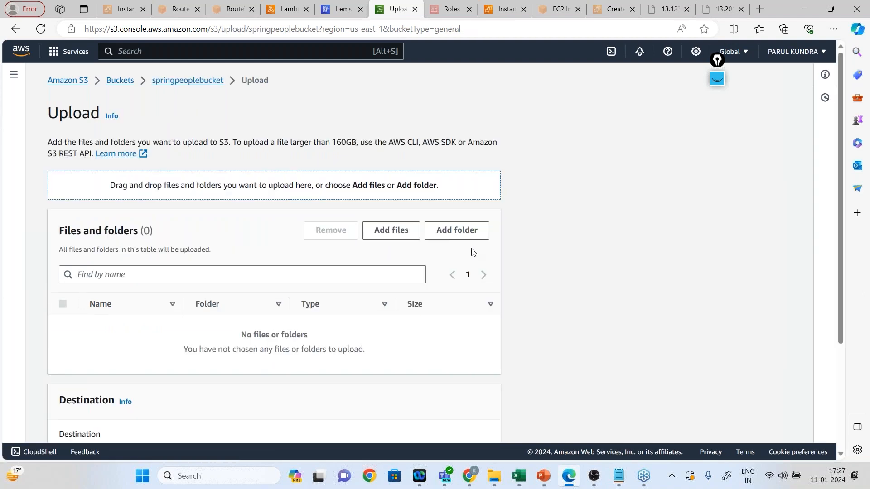
pyautogui.click(402, 237)
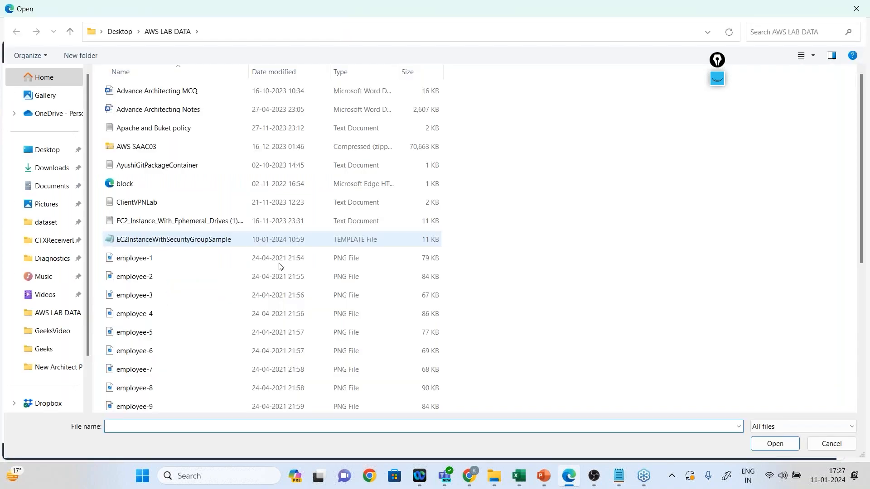
pyautogui.doubleClick(160, 316)
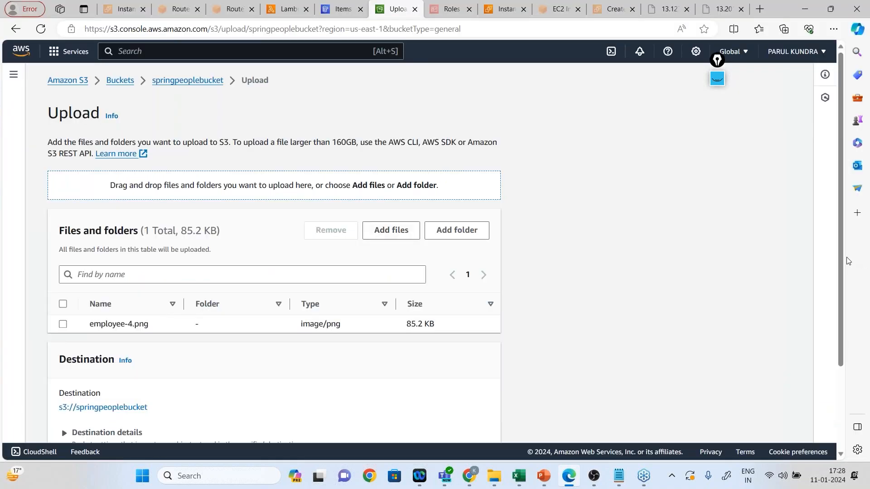
pyautogui.scroll(-3, 510, 391)
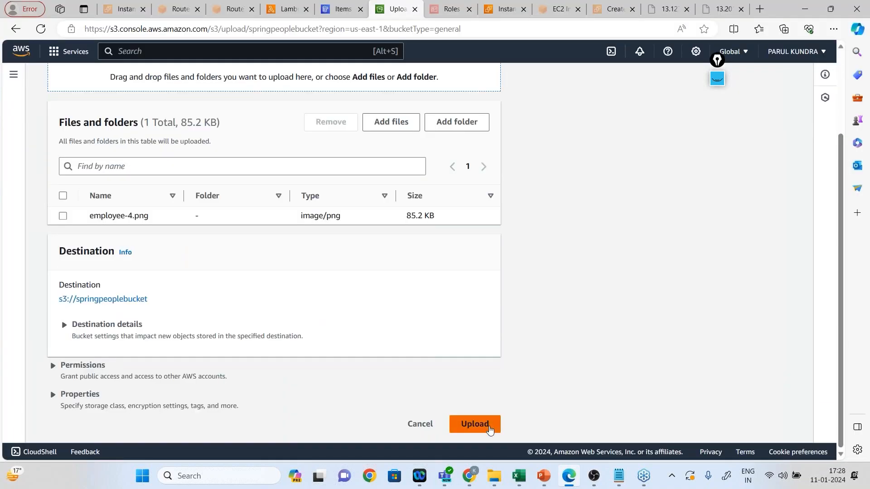
pyautogui.click(489, 429)
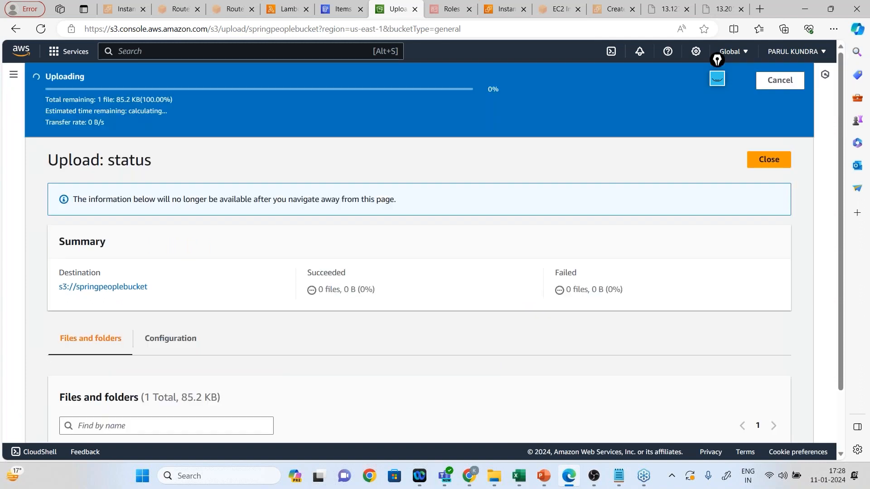
# Sketch a bucket labelled "SP" on the screen with an arrow into it and another leading to a circled lambda symbol.
pyautogui.click(716, 83)
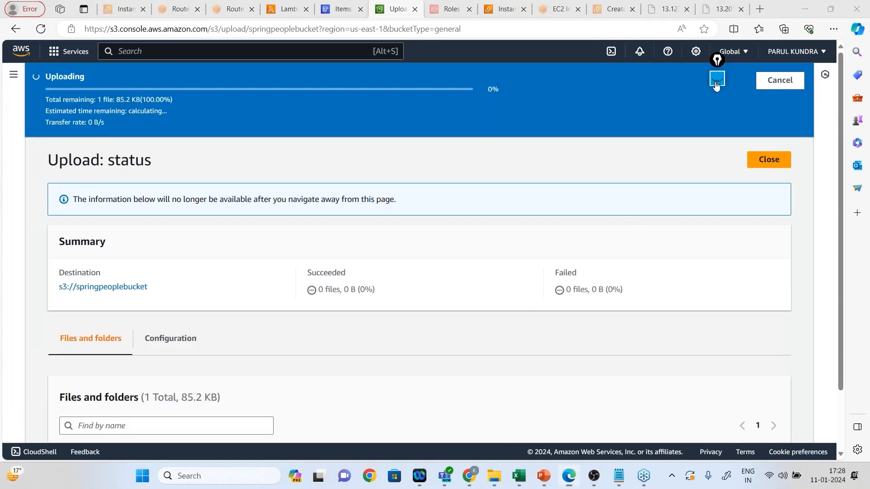
pyautogui.click(716, 83)
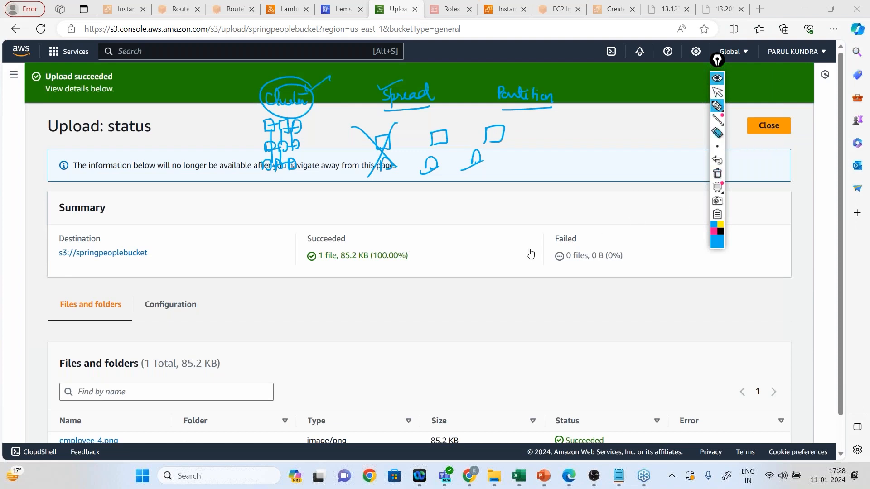
pyautogui.moveTo(355, 317)
pyautogui.mouseDown()
pyautogui.moveTo(394, 351)
pyautogui.moveTo(398, 311)
pyautogui.mouseUp()
pyautogui.moveTo(372, 357)
pyautogui.mouseDown()
pyautogui.moveTo(366, 366)
pyautogui.moveTo(377, 361)
pyautogui.mouseUp()
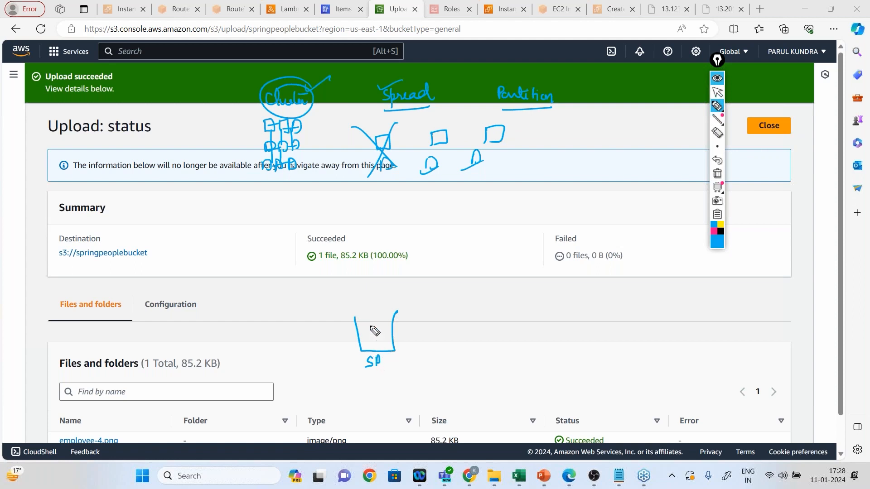
pyautogui.moveTo(360, 301); pyautogui.dragTo(373, 331)
pyautogui.moveTo(367, 322)
pyautogui.mouseDown()
pyautogui.moveTo(458, 343)
pyautogui.moveTo(470, 325)
pyautogui.mouseUp()
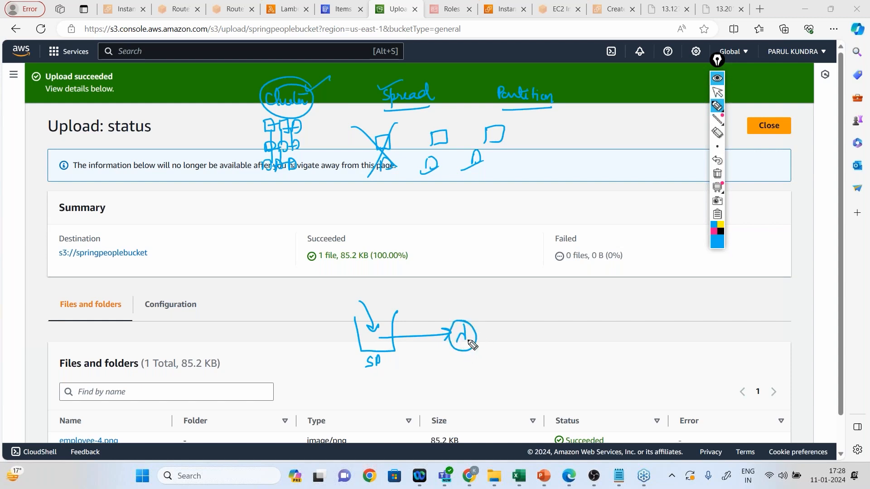
# Connect the lambda circle to a hand-drawn table with rows and columns, and hide the annotations.
pyautogui.moveTo(476, 338)
pyautogui.mouseDown()
pyautogui.moveTo(551, 337)
pyautogui.moveTo(558, 360)
pyautogui.mouseUp()
pyautogui.moveTo(552, 311)
pyautogui.mouseDown()
pyautogui.moveTo(652, 310)
pyautogui.moveTo(543, 358)
pyautogui.moveTo(579, 363)
pyautogui.mouseUp()
pyautogui.moveTo(608, 308); pyautogui.dragTo(610, 361)
pyautogui.moveTo(555, 325); pyautogui.dragTo(653, 325)
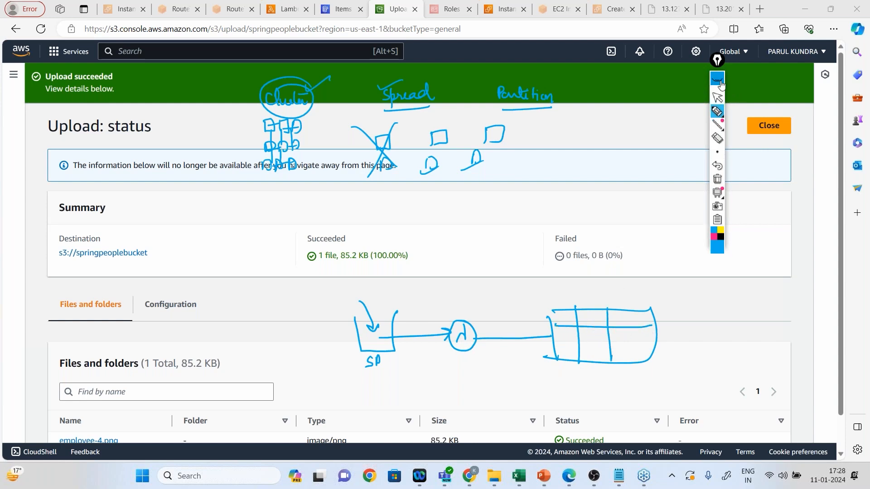
pyautogui.click(717, 79)
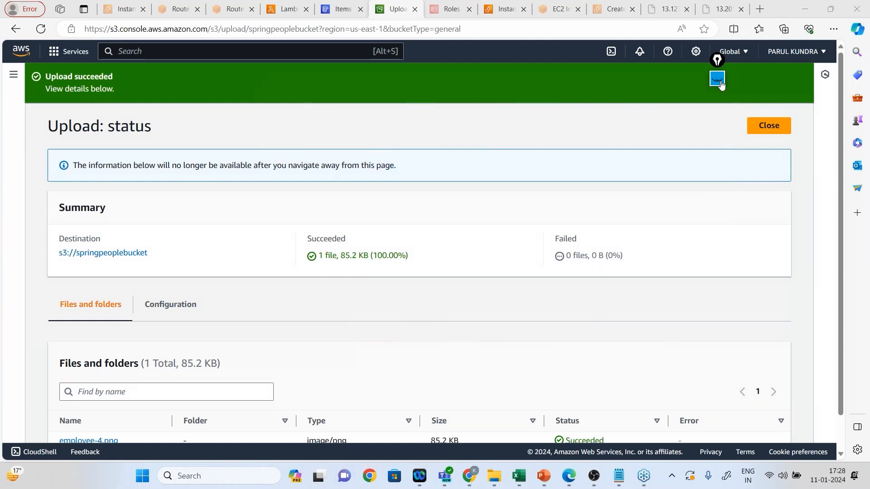
# Return to the SpringPeopleTable items in DynamoDB and refresh them repeatedly to check for a new entry.
pyautogui.click(343, 9)
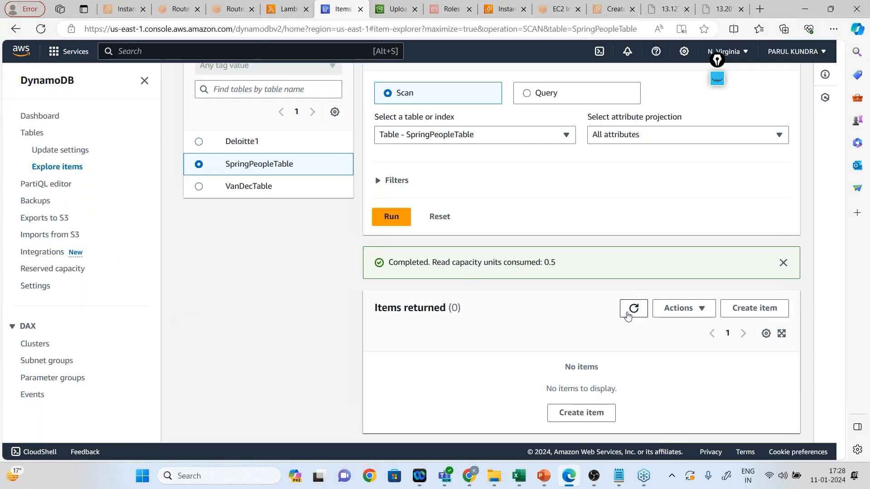
pyautogui.click(633, 308)
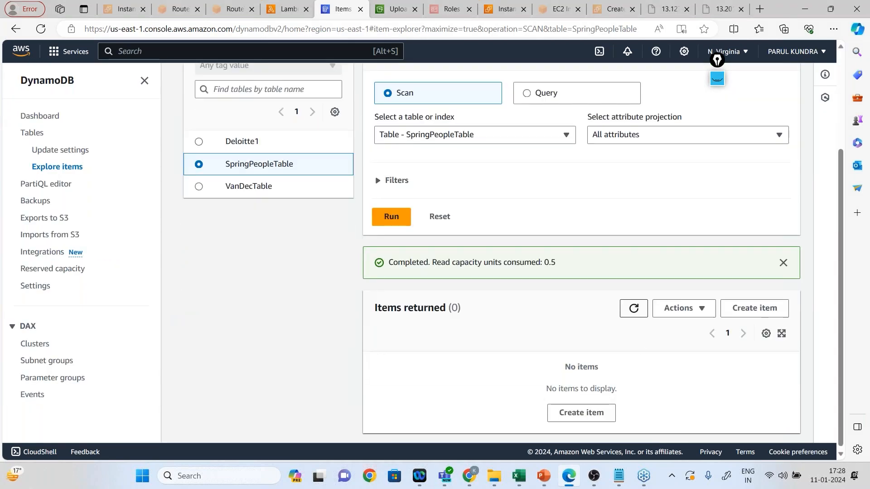
pyautogui.click(633, 308)
pyautogui.click(633, 308)
pyautogui.click(633, 308)
pyautogui.click(633, 308)
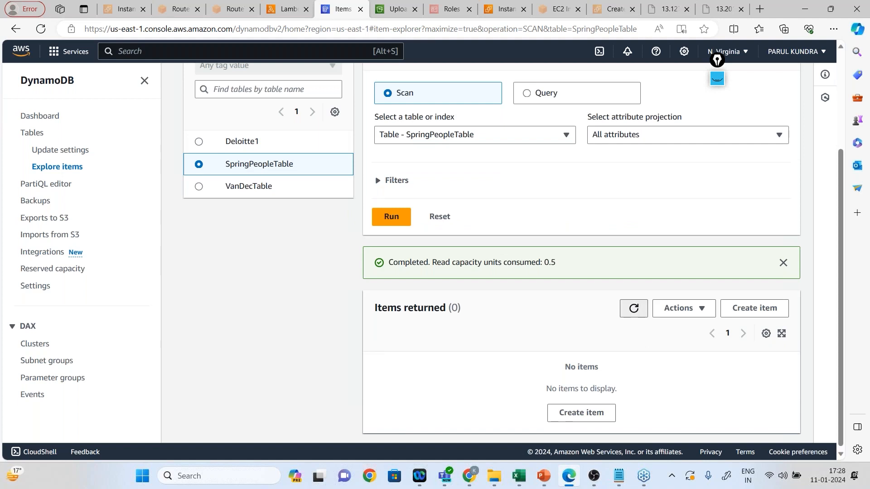
pyautogui.click(633, 308)
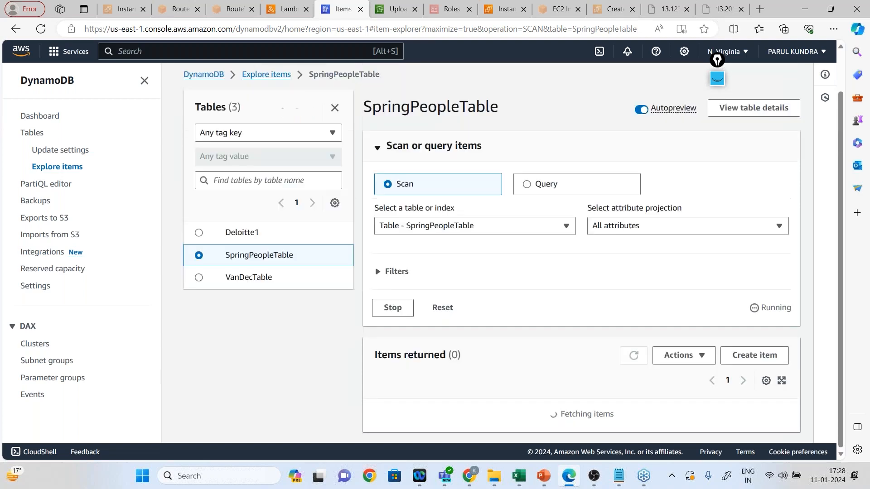
pyautogui.click(634, 308)
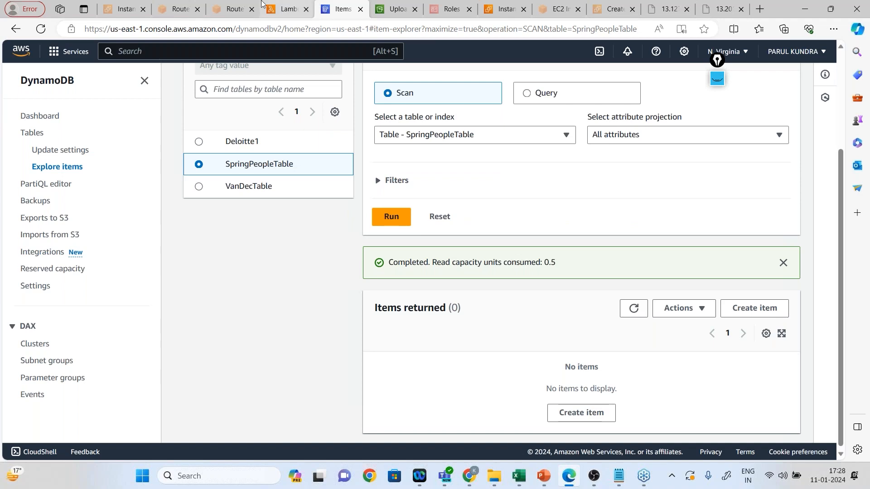
# Check the object list of springpeoplebucket and switch to the AWS Lambda slide in the PowerPoint slide show.
pyautogui.click(389, 19)
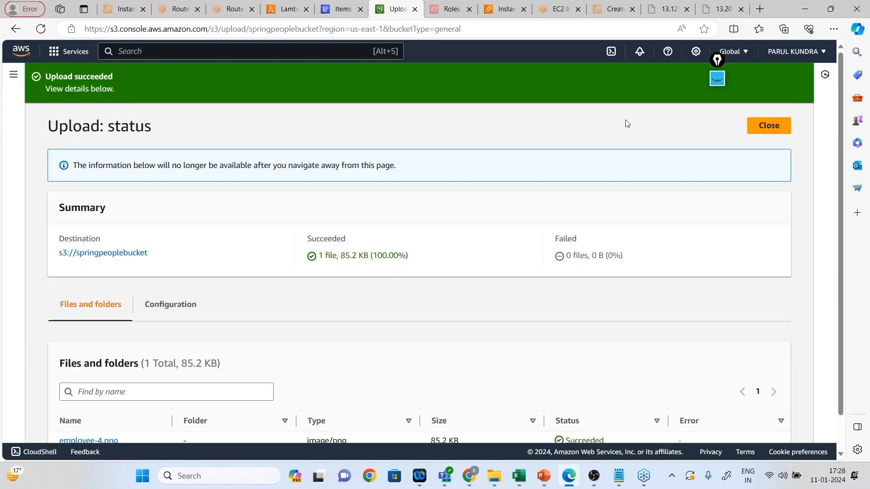
pyautogui.click(773, 129)
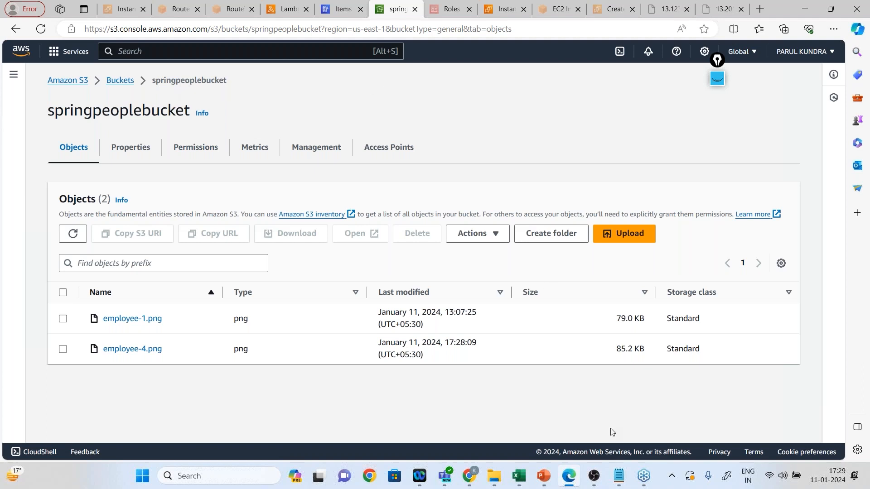
pyautogui.moveTo(544, 476)
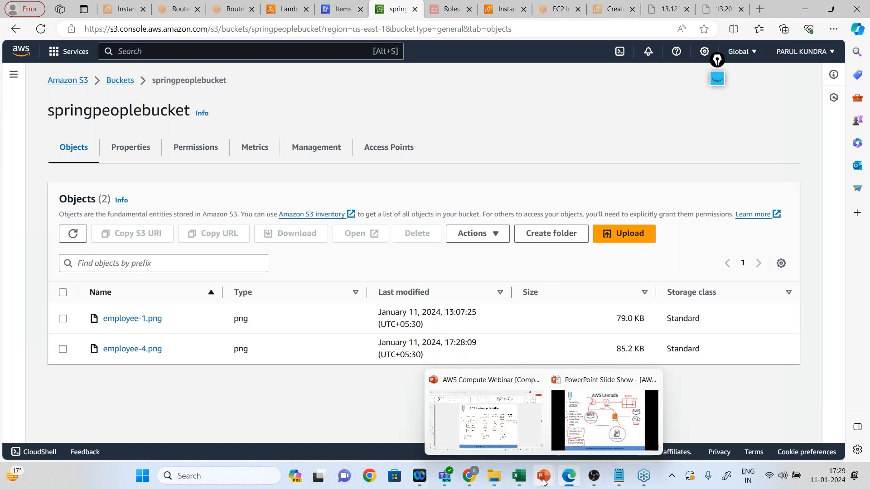
pyautogui.click(583, 428)
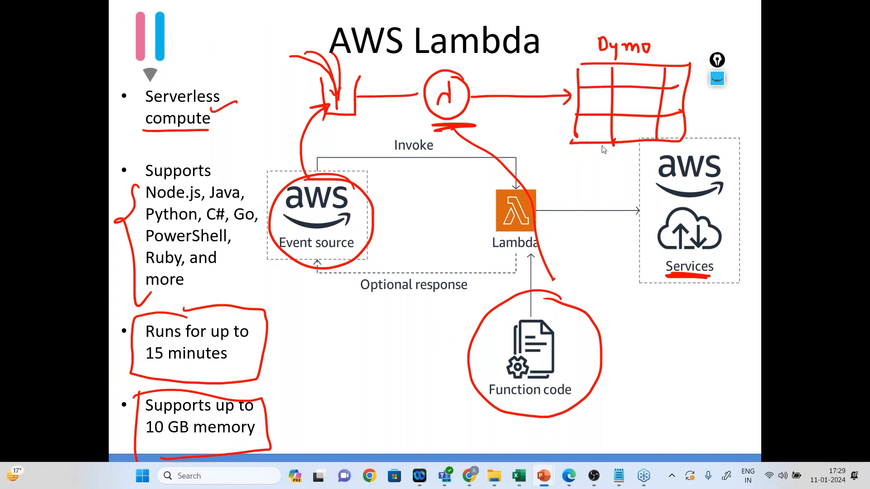
# Switch back to the browser and refresh the SpringPeopleTable items in DynamoDB.
pyautogui.moveTo(569, 478)
pyautogui.click(568, 435)
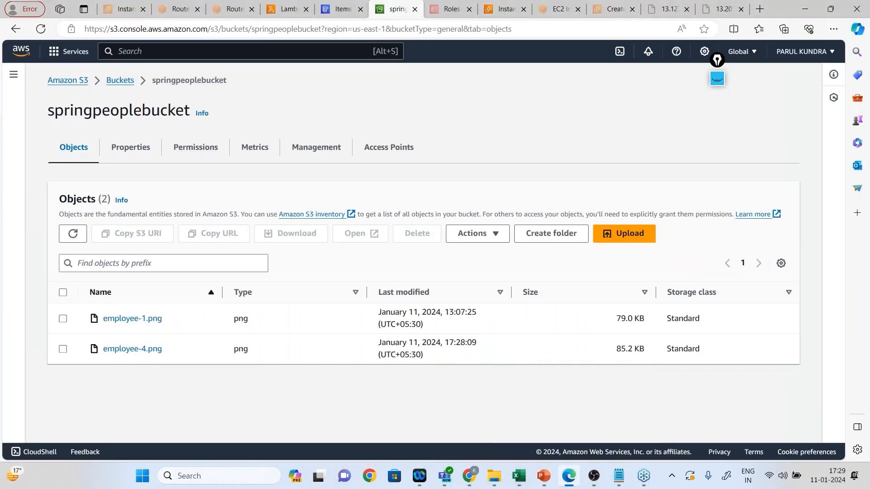
pyautogui.click(326, 15)
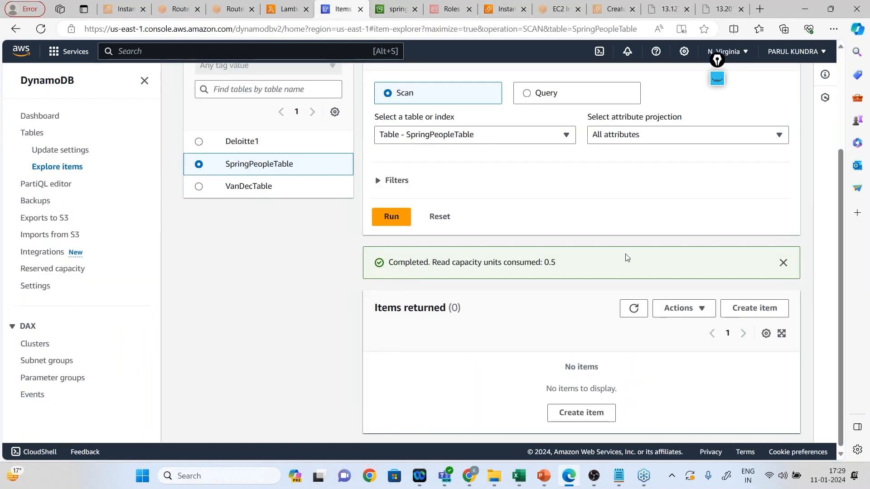
pyautogui.click(632, 310)
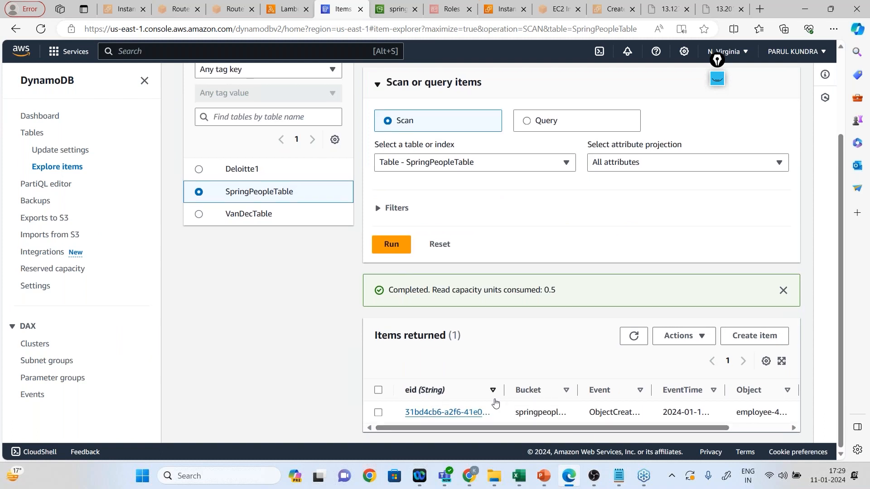
# Widen the Bucket, Event, EventTime and Object columns of the returned items and bring the Size column into view.
pyautogui.moveTo(577, 389); pyautogui.dragTo(600, 389)
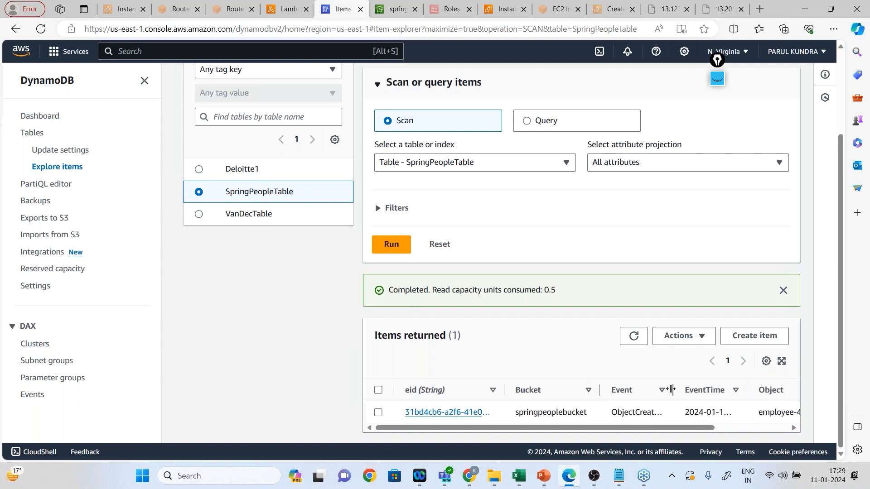
pyautogui.moveTo(674, 390); pyautogui.dragTo(695, 389)
pyautogui.moveTo(687, 426); pyautogui.dragTo(738, 427)
pyautogui.moveTo(700, 385); pyautogui.dragTo(720, 386)
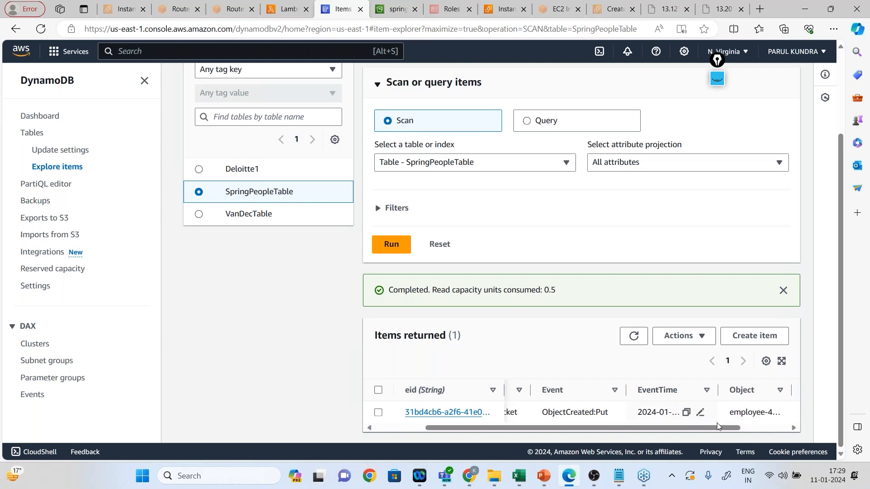
pyautogui.moveTo(720, 428); pyautogui.dragTo(768, 434)
pyautogui.moveTo(726, 390); pyautogui.dragTo(740, 392)
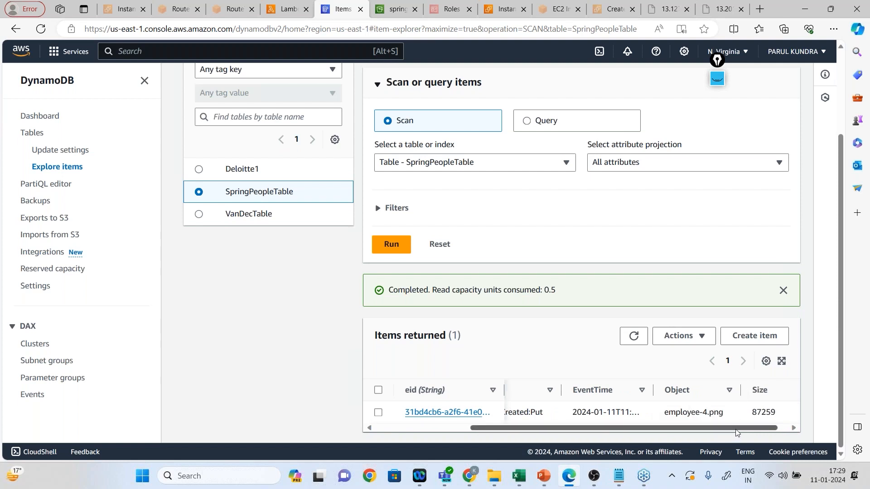
pyautogui.moveTo(737, 430); pyautogui.dragTo(746, 429)
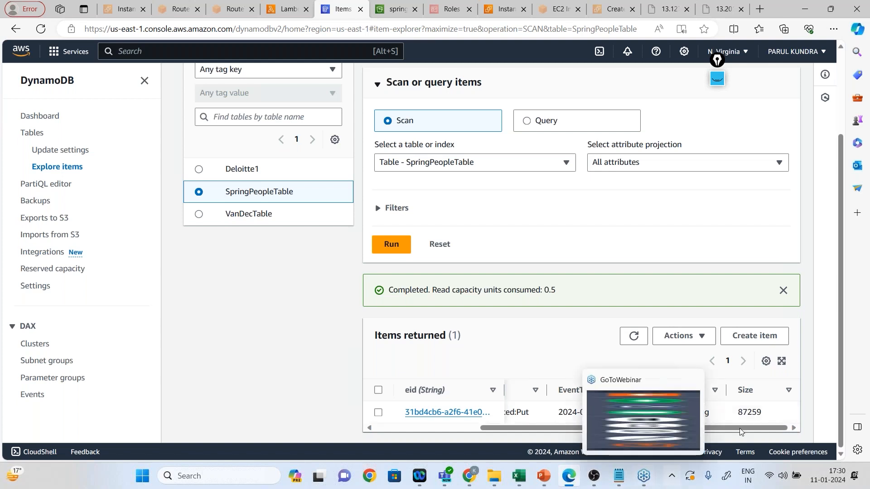
# Switch to the AWS Lambda slide in the PowerPoint slide show.
pyautogui.moveTo(543, 475)
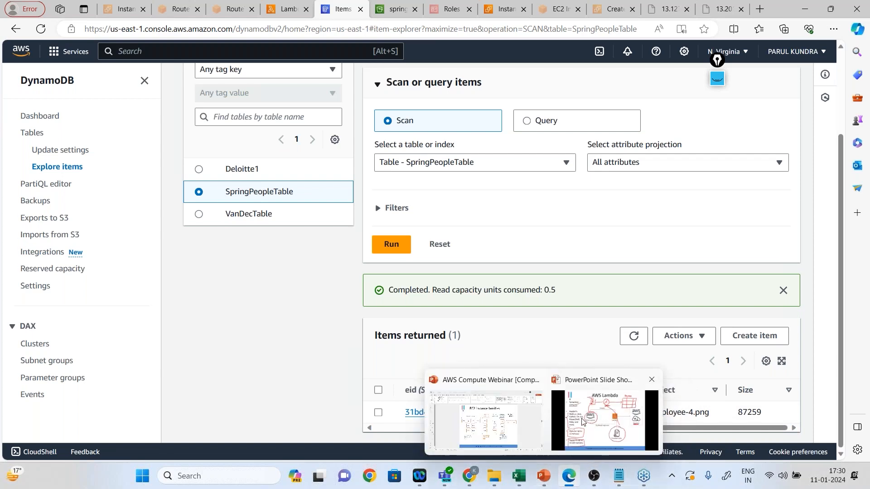